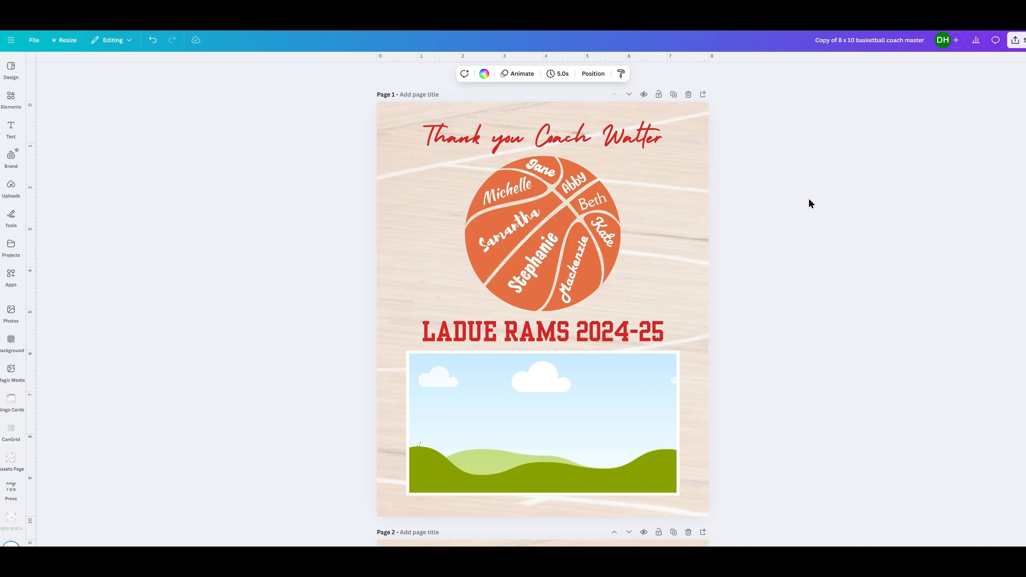
# Step: Look through the basketball coach template pages to compare their colour and layout variations
pyautogui.scroll(-7, 853, 306)
pyautogui.scroll(7, 874, 305)
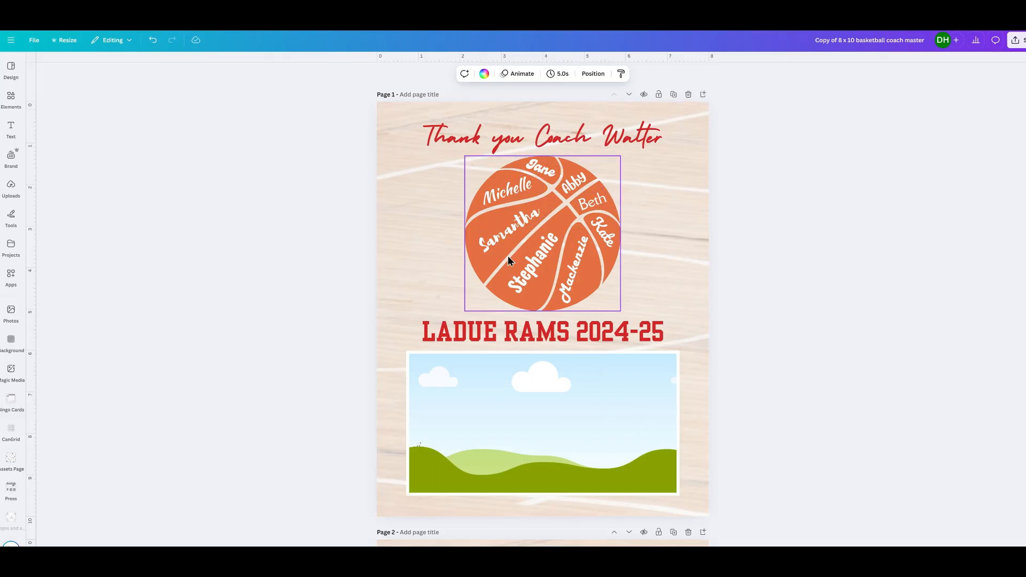
pyautogui.scroll(-5, 838, 292)
pyautogui.scroll(-3, 843, 294)
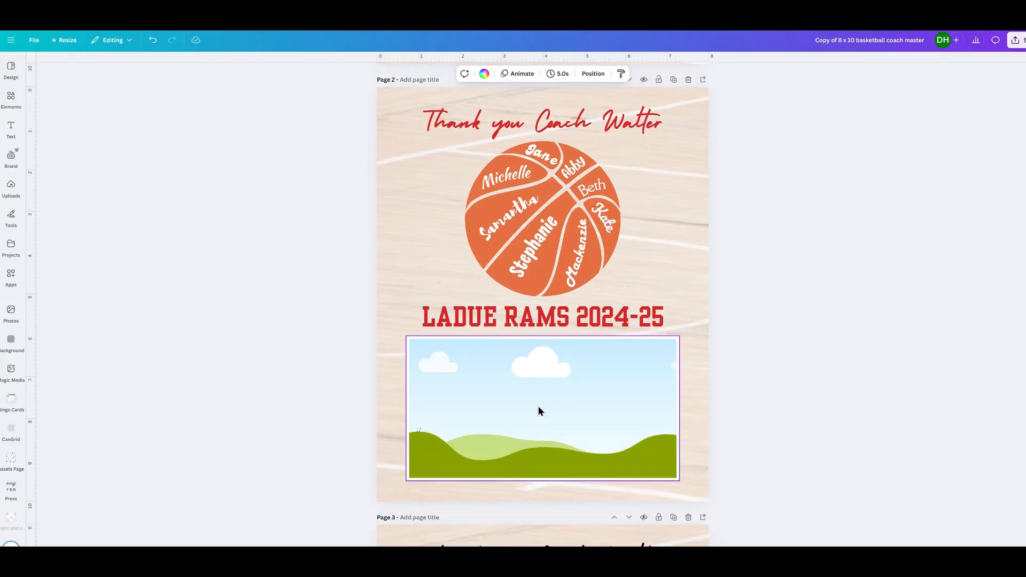
pyautogui.scroll(-8, 820, 399)
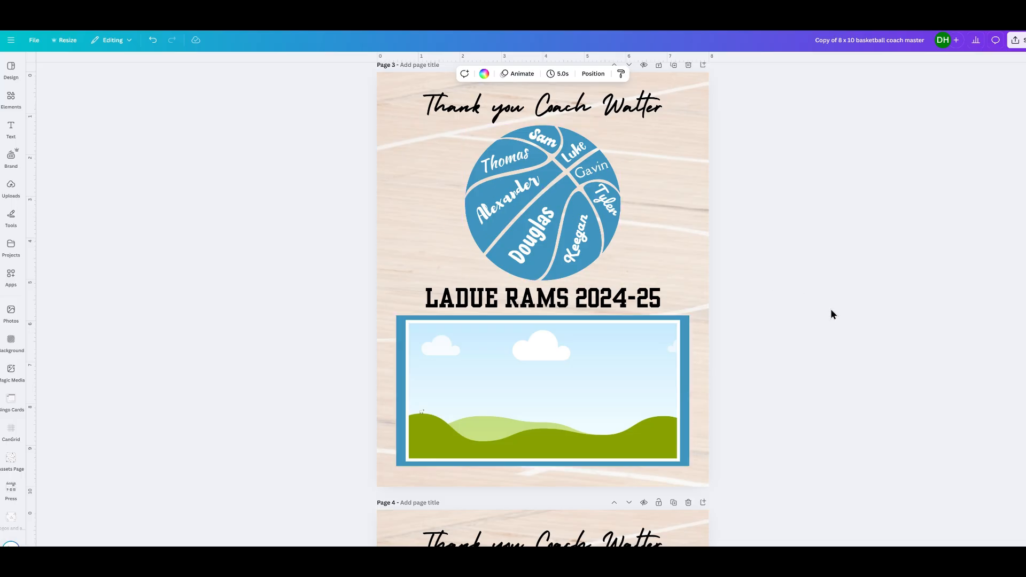
pyautogui.scroll(-5, 824, 305)
pyautogui.scroll(20, 830, 350)
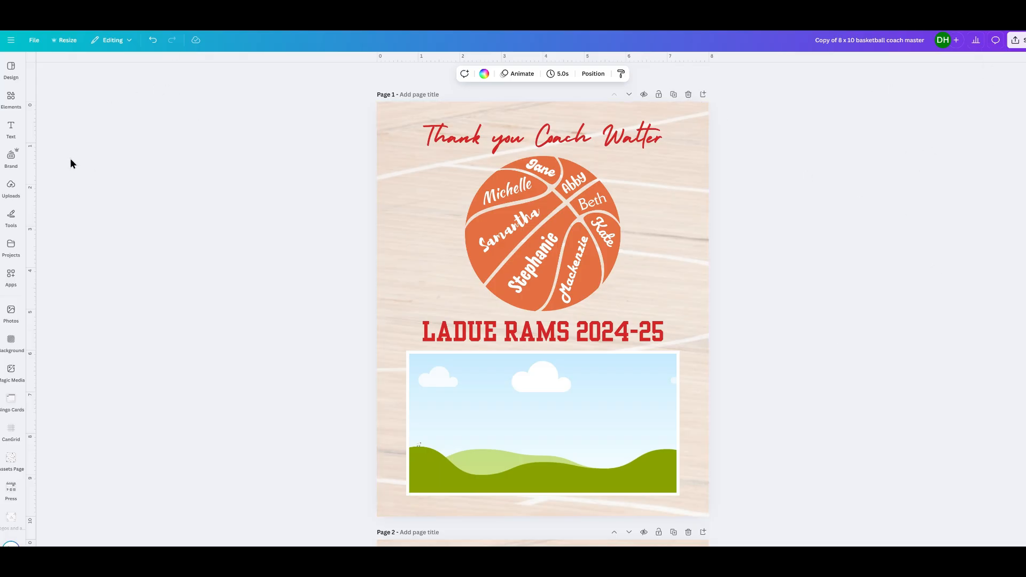
# Step: Upload the "basketball team" PNG image from the Downloads folder
pyautogui.moveTo(11, 286)
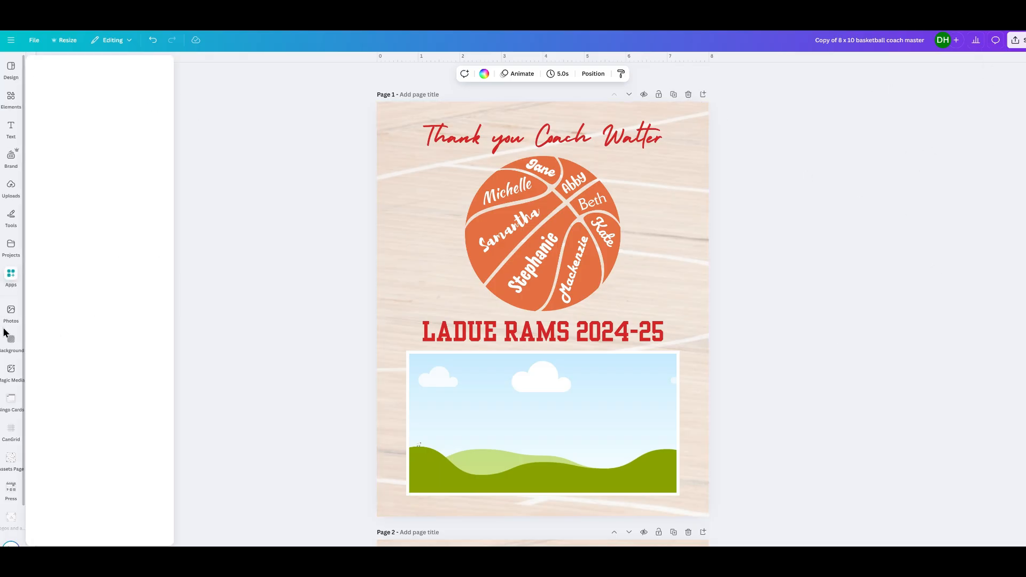
pyautogui.click(10, 188)
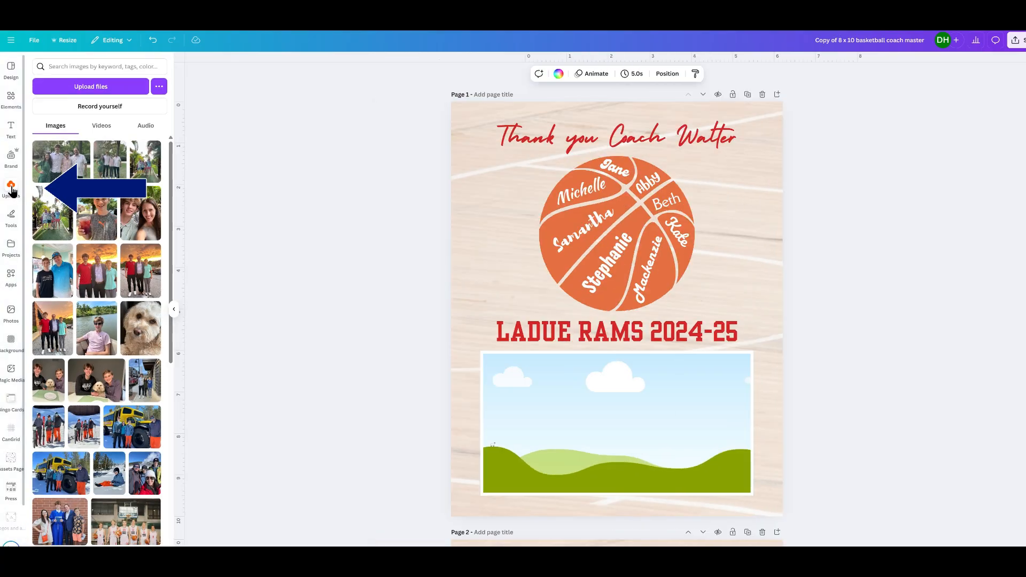
pyautogui.click(91, 90)
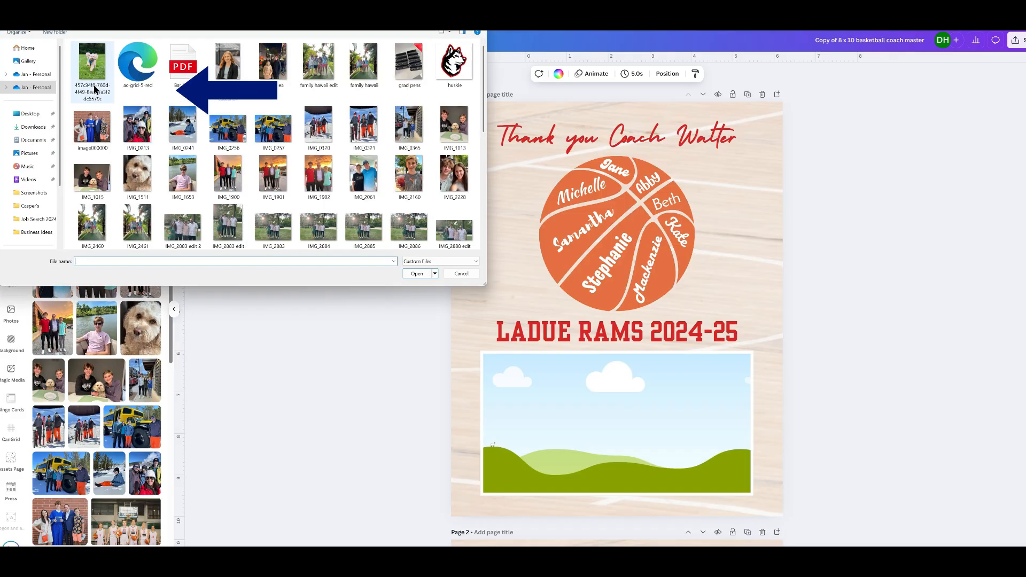
pyautogui.click(35, 128)
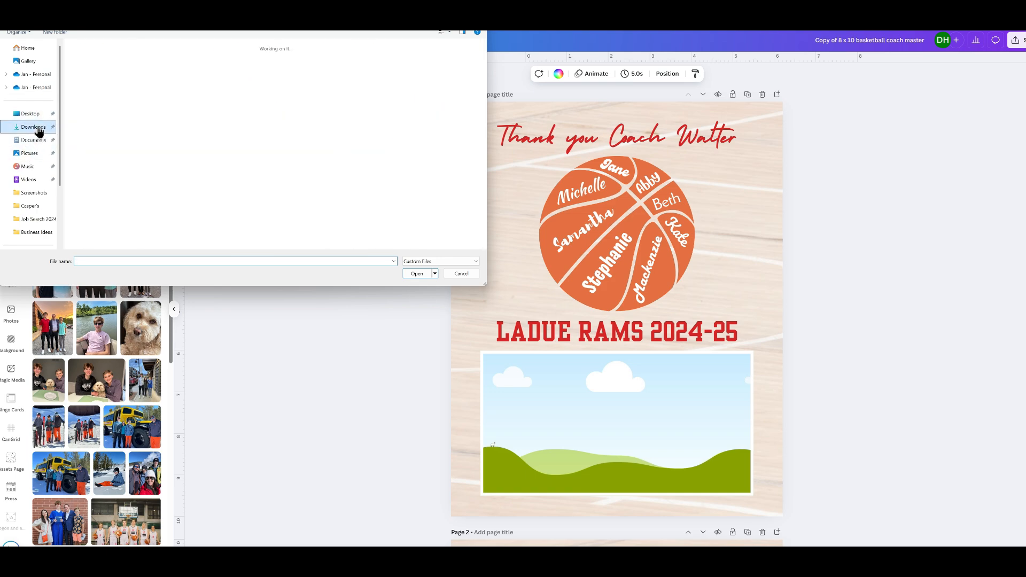
pyautogui.click(120, 75)
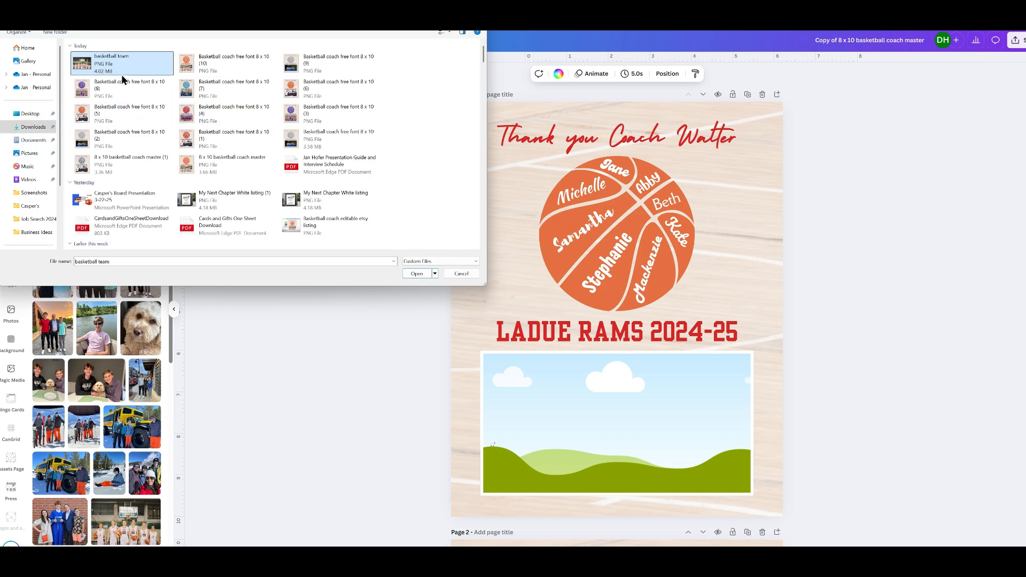
pyautogui.click(417, 274)
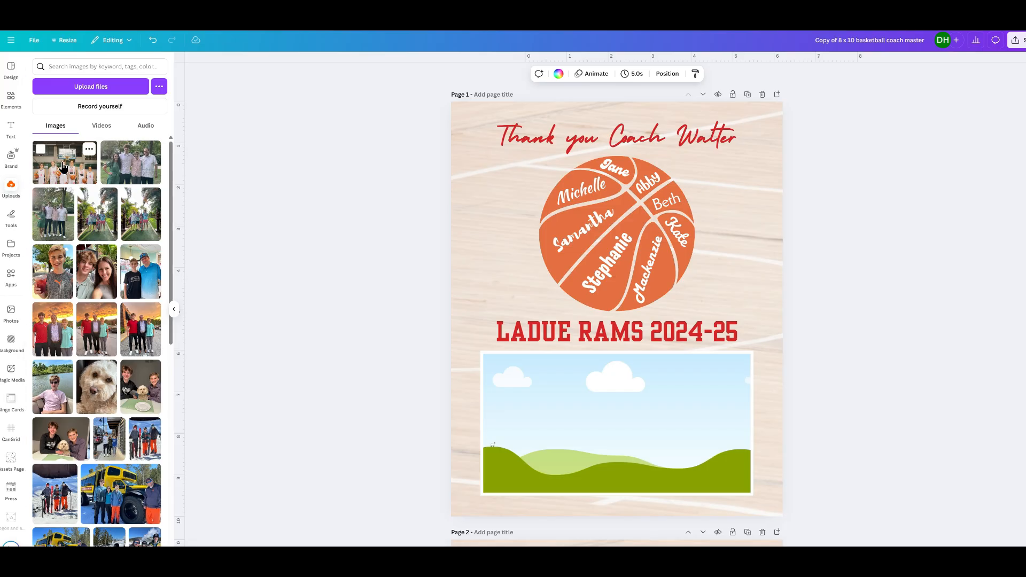
# Step: Place the basketball team photo in page 1's picture frame and shift it upward within the crop
pyautogui.moveTo(63, 167); pyautogui.dragTo(567, 386)
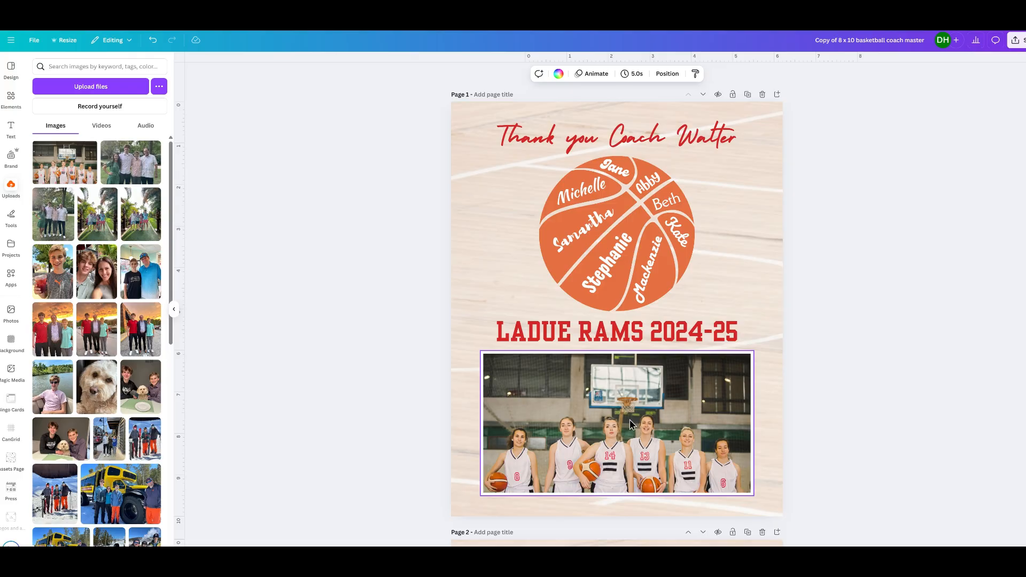
pyautogui.doubleClick(620, 398)
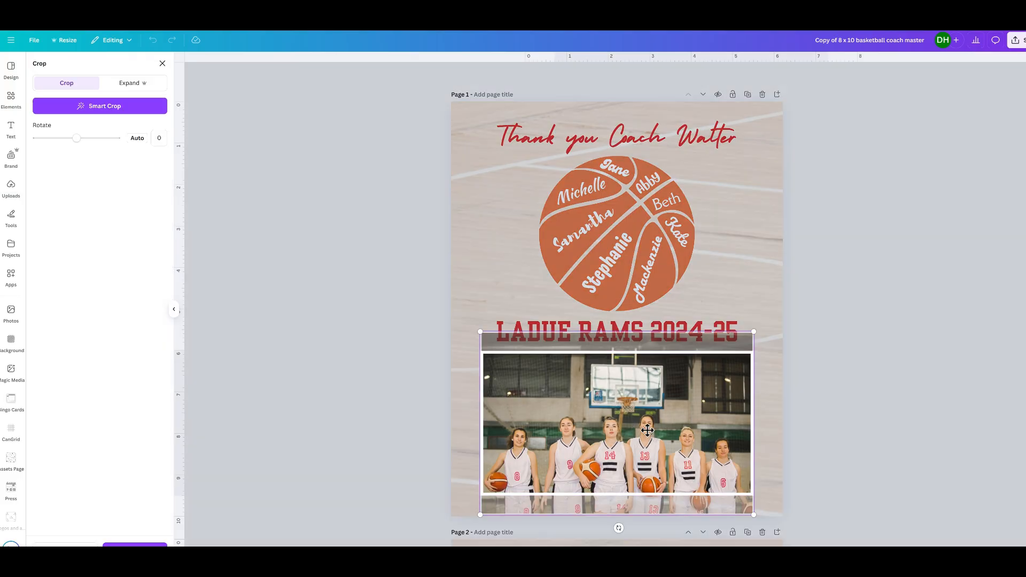
pyautogui.moveTo(647, 431); pyautogui.dragTo(648, 404)
pyautogui.moveTo(754, 314); pyautogui.dragTo(687, 348)
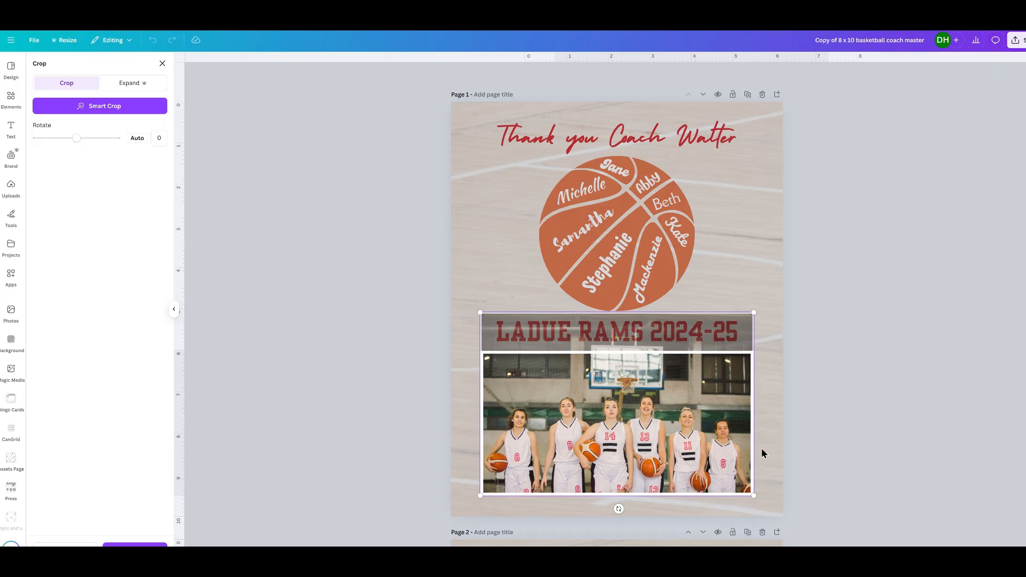
pyautogui.click(780, 364)
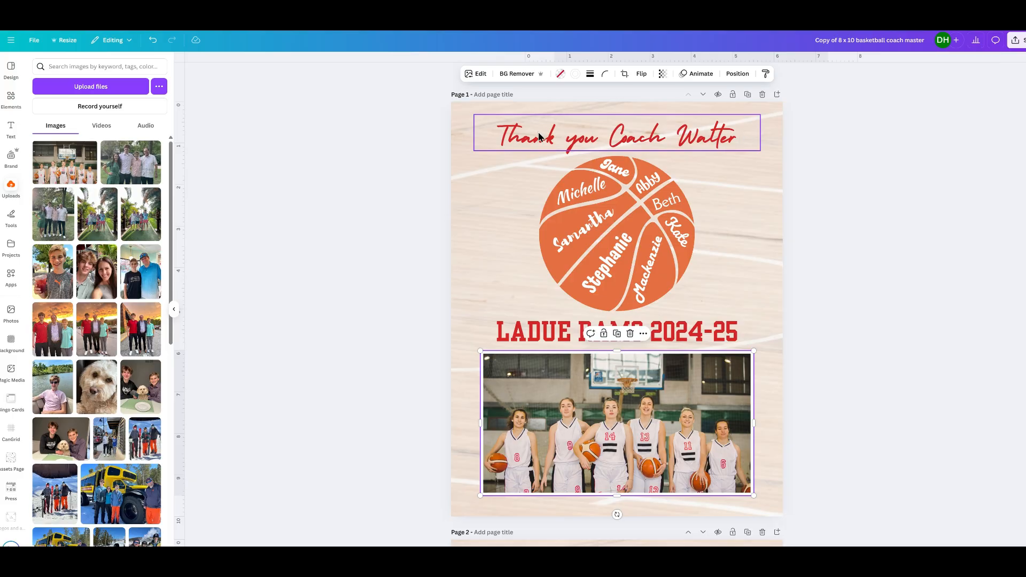
pyautogui.click(742, 137)
pyautogui.click(742, 136)
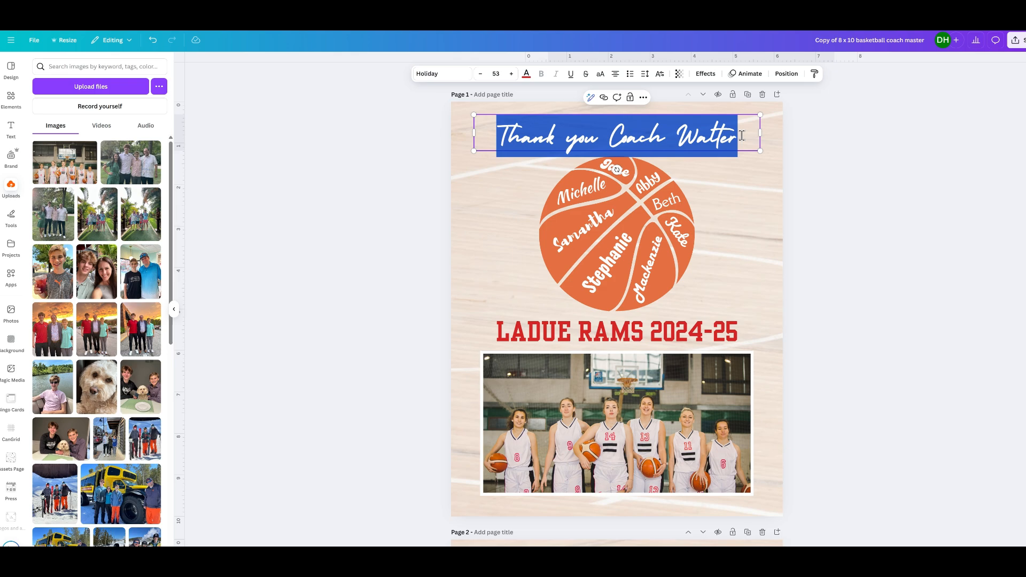
pyautogui.click(746, 170)
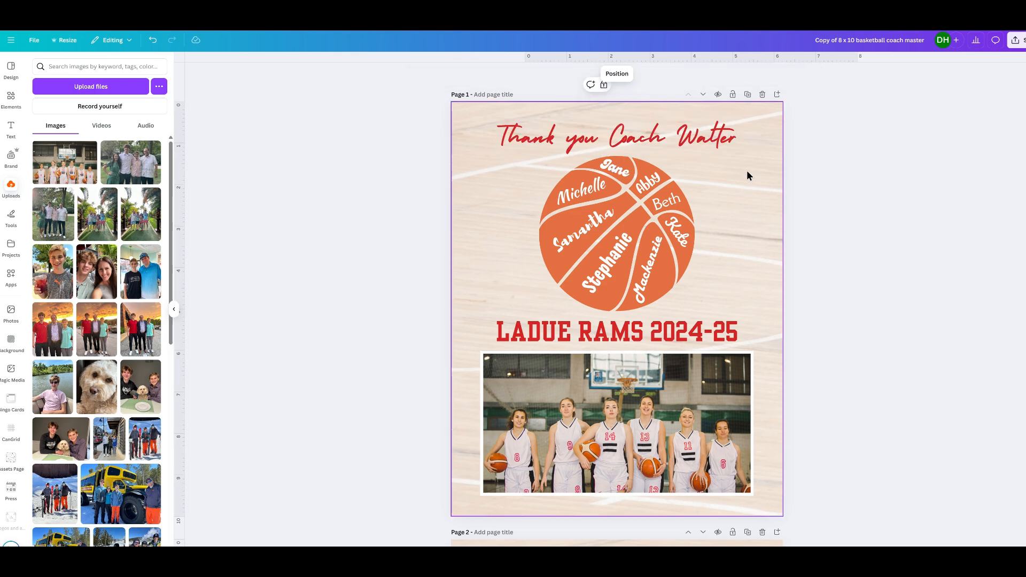
pyautogui.click(746, 141)
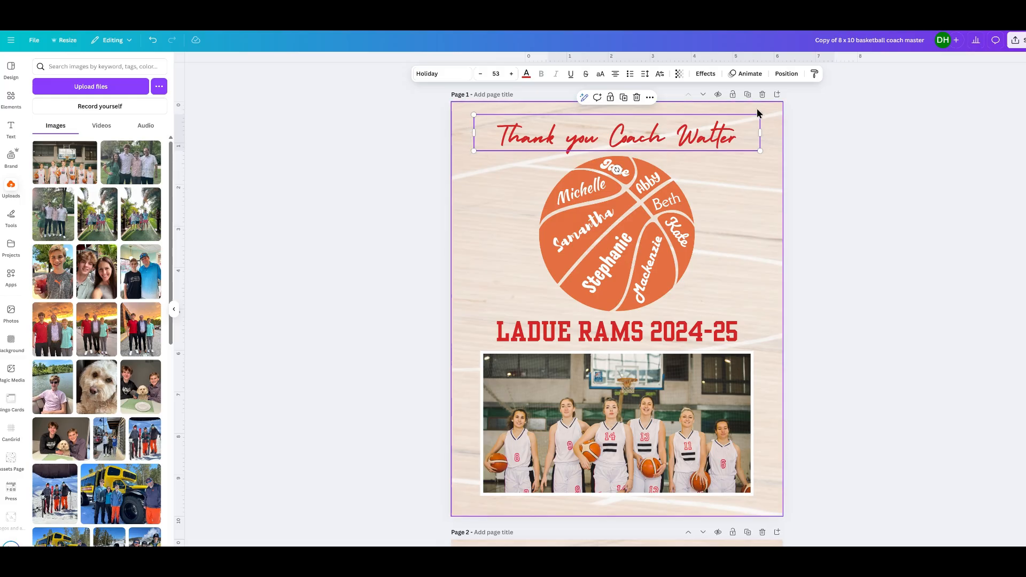
pyautogui.click(717, 338)
pyautogui.click(694, 197)
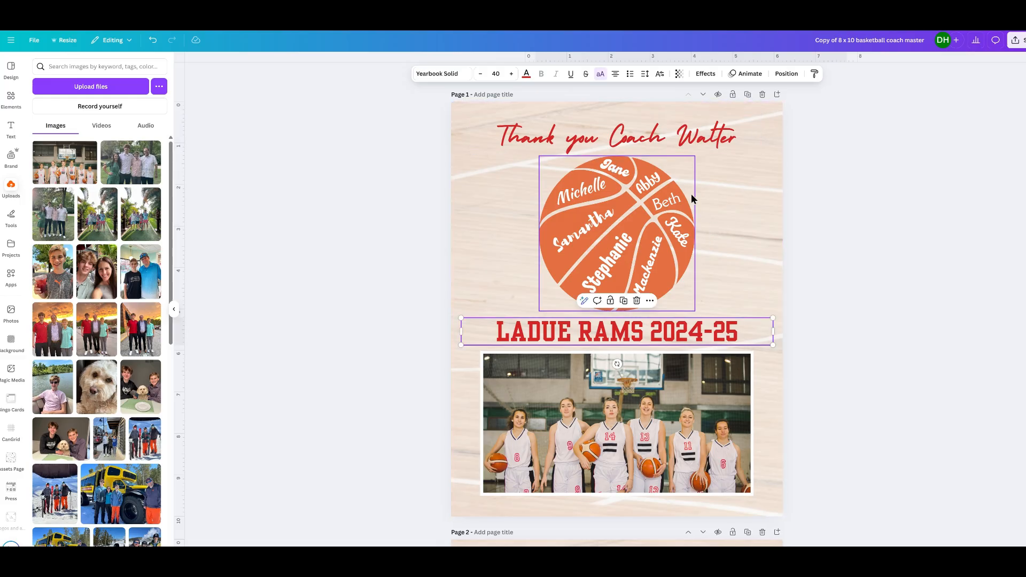
# Step: Replace the coach's surname in page 1's thank-you heading with the new coach's surname
pyautogui.click(734, 146)
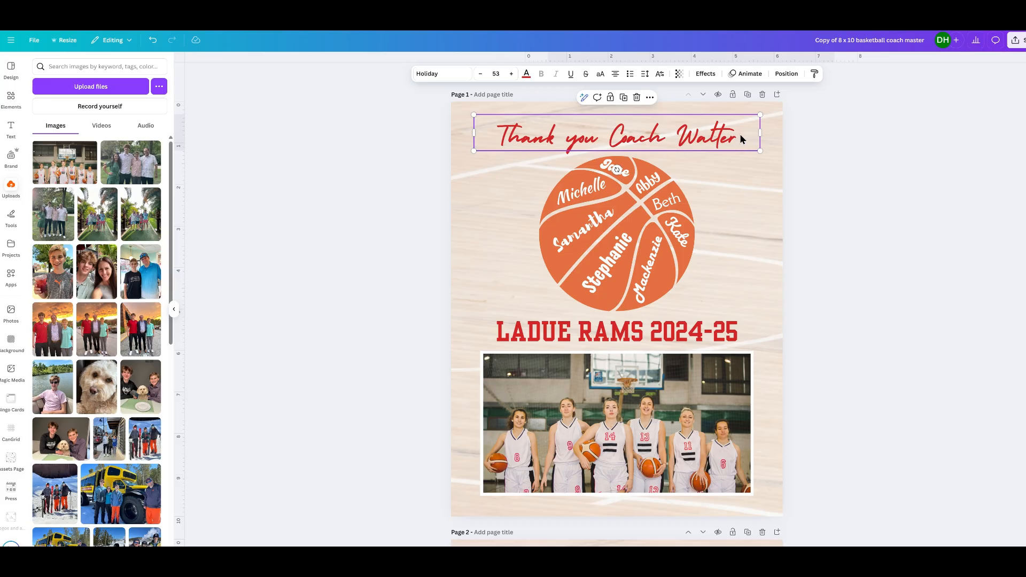
pyautogui.doubleClick(740, 131)
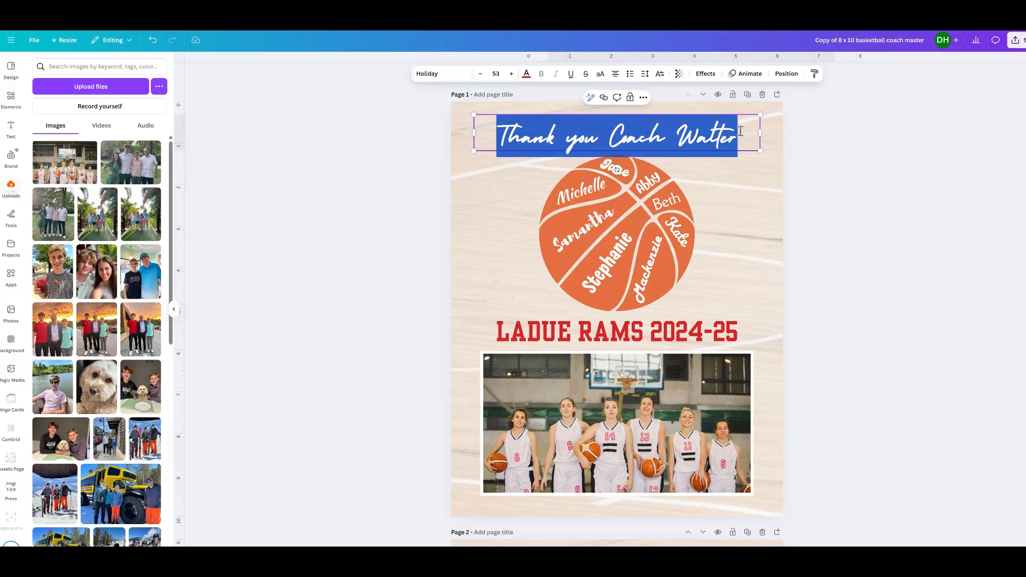
pyautogui.click(742, 132)
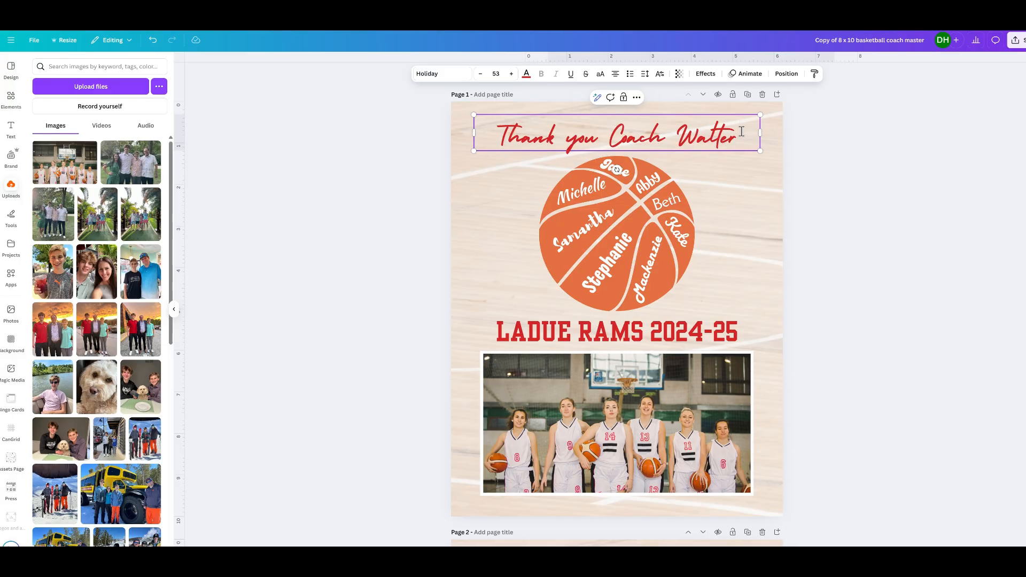
pyautogui.press('BackSpace')
pyautogui.press('BackSpace')
pyautogui.press('BackSpace')
pyautogui.press('BackSpace')
pyautogui.press('BackSpace')
pyautogui.press('BackSpace')
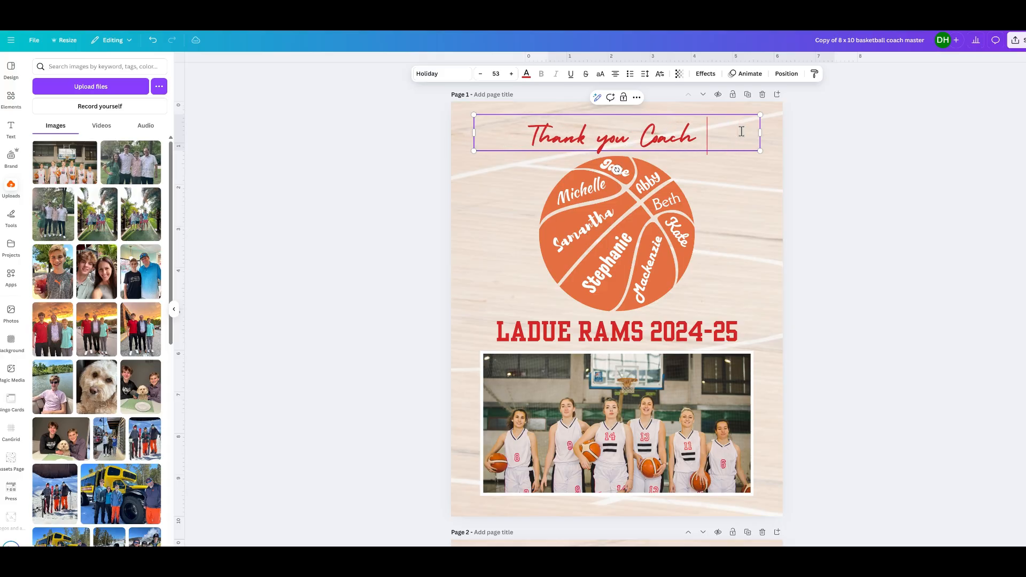
pyautogui.write('M')
pyautogui.press('BackSpace')
pyautogui.write('sMITH')
pyautogui.press('BackSpace')
pyautogui.press('BackSpace')
pyautogui.press('BackSpace')
pyautogui.press('BackSpace')
pyautogui.press('BackSpace')
pyautogui.press('capslock')
pyautogui.write('Smith')
pyautogui.click(757, 183)
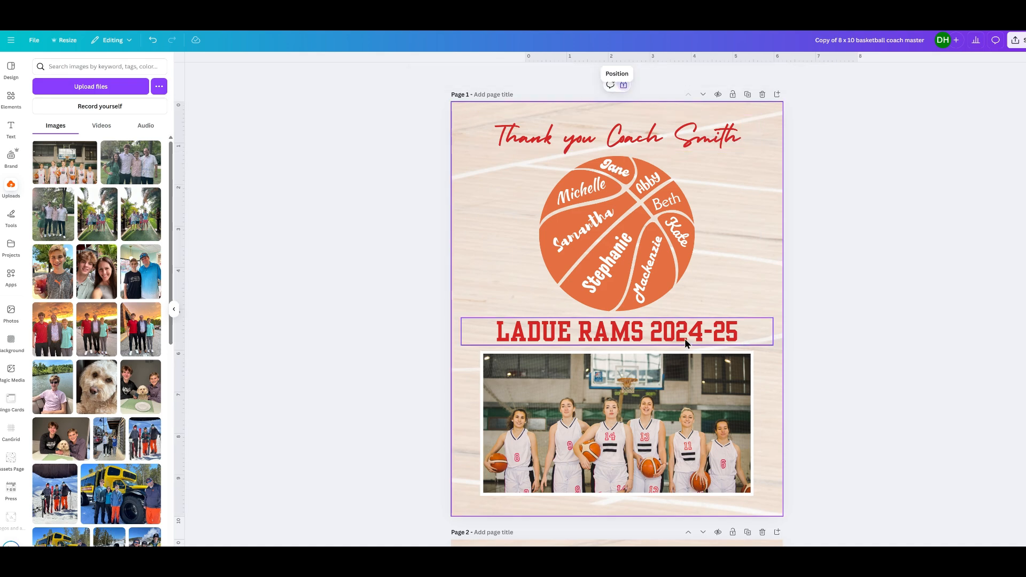
# Step: Replace the school name LADUE with WEBER in the team line below the basketball
pyautogui.click(634, 329)
pyautogui.click(568, 328)
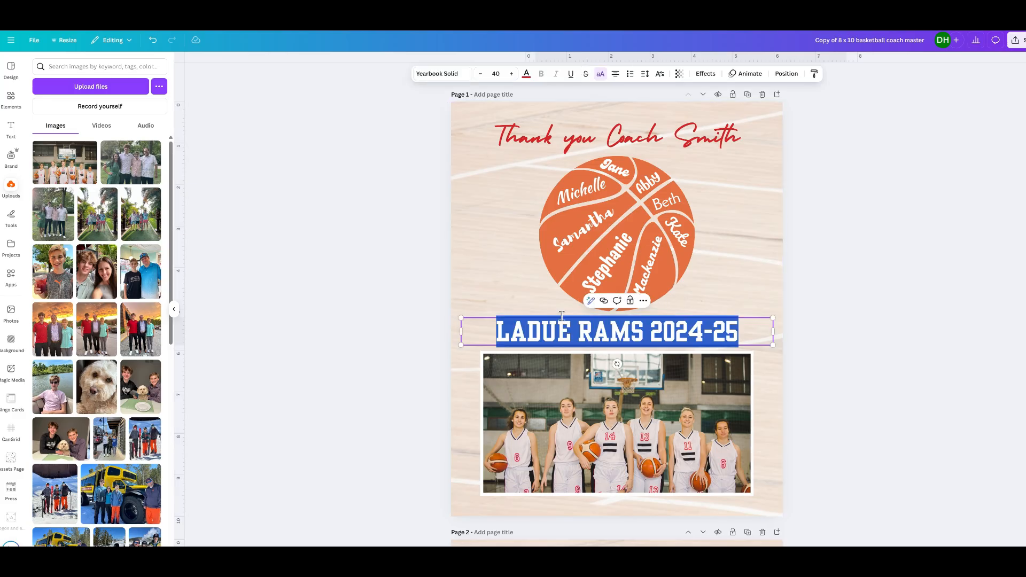
pyautogui.click(487, 286)
pyautogui.click(577, 335)
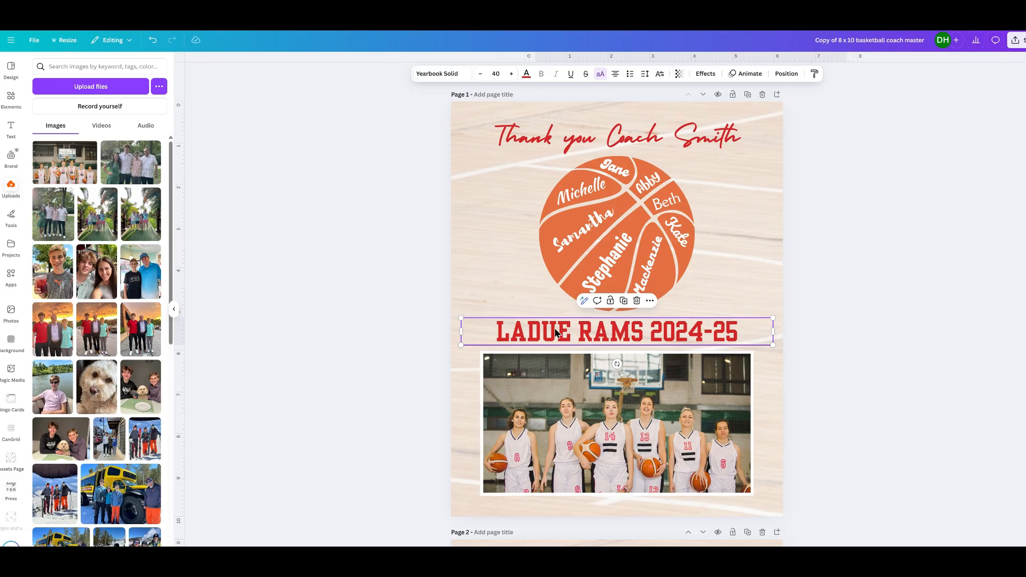
pyautogui.click(572, 335)
pyautogui.click(572, 327)
pyautogui.press('BackSpace')
pyautogui.press('BackSpace')
pyautogui.press('BackSpace')
pyautogui.press('BackSpace')
pyautogui.press('BackSpace')
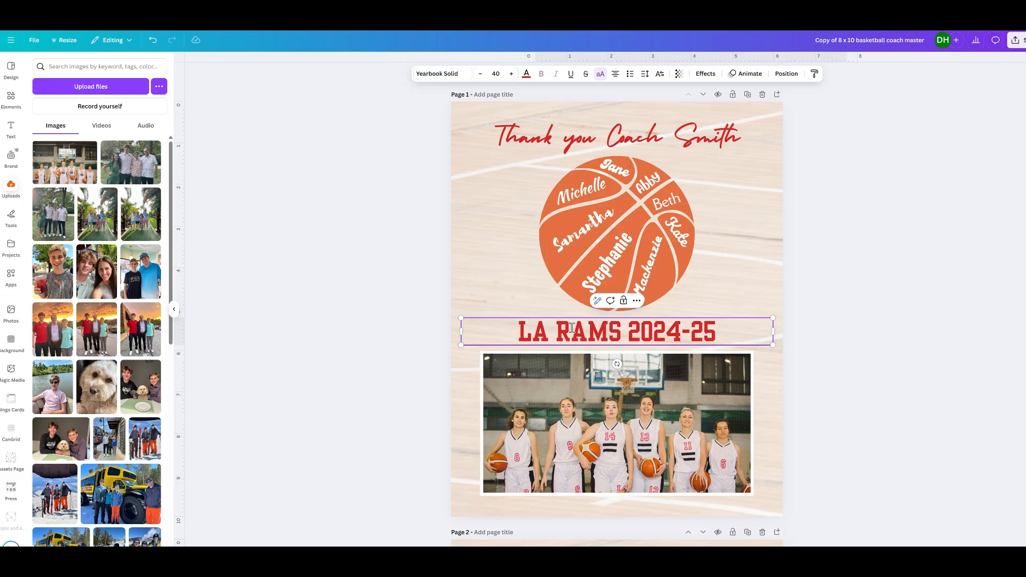
pyautogui.write('WEBER')
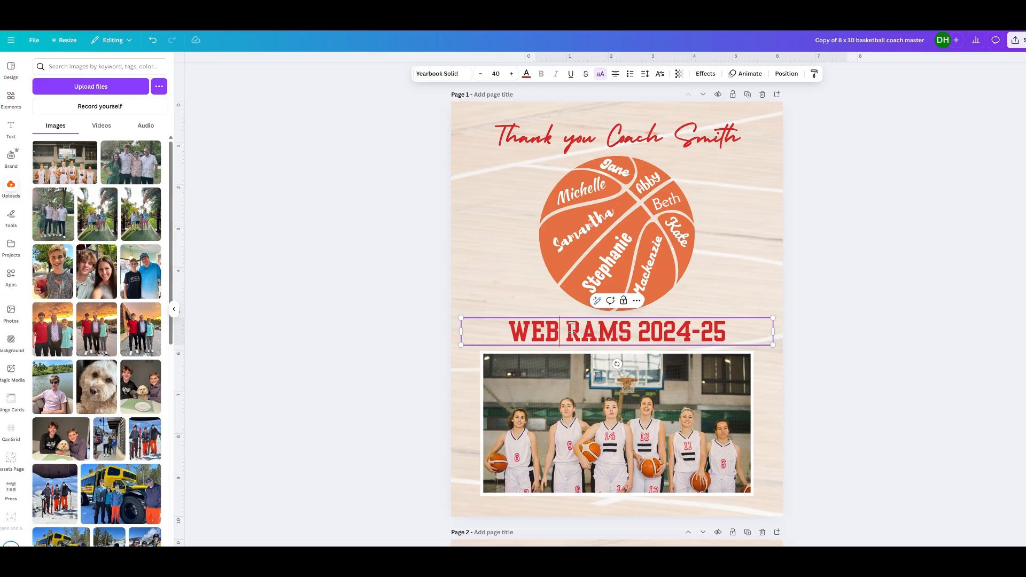
pyautogui.click(727, 246)
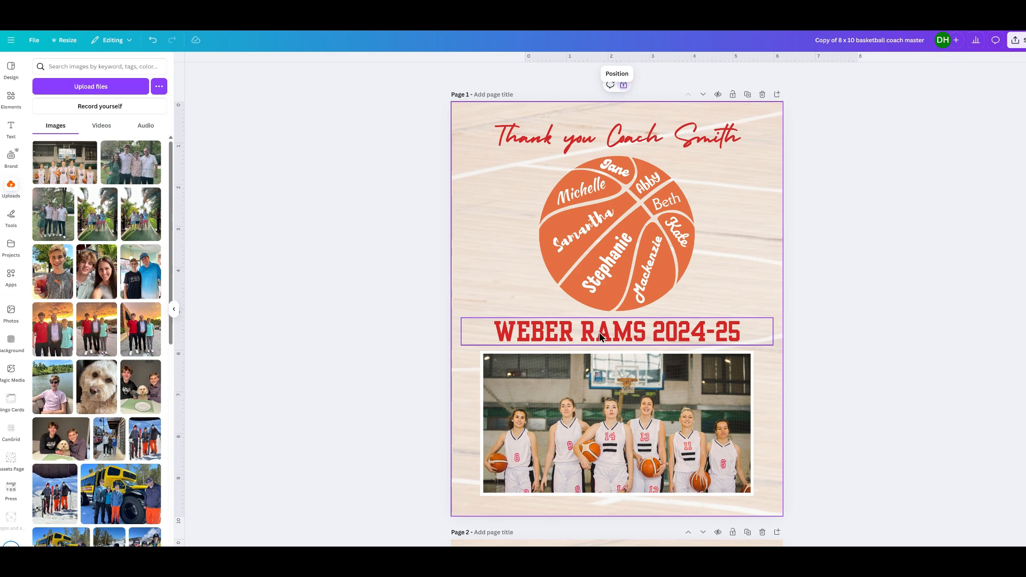
# Step: Replace the school and team name before 2024-25 with HAZELWOOD PIONEERS
pyautogui.click(644, 332)
pyautogui.moveTo(646, 332); pyautogui.dragTo(494, 332)
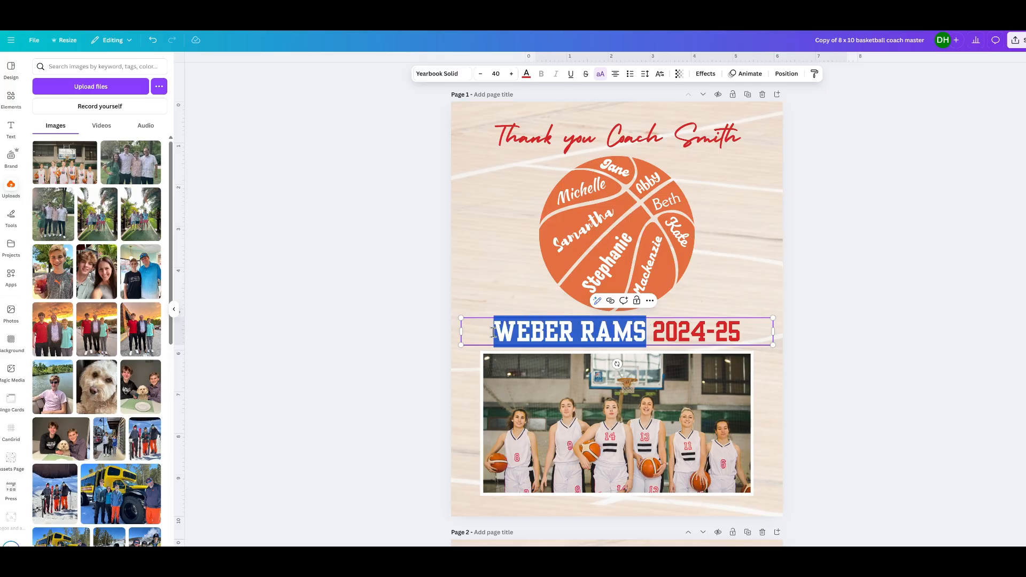
pyautogui.write('H')
pyautogui.write('AZELWOOD')
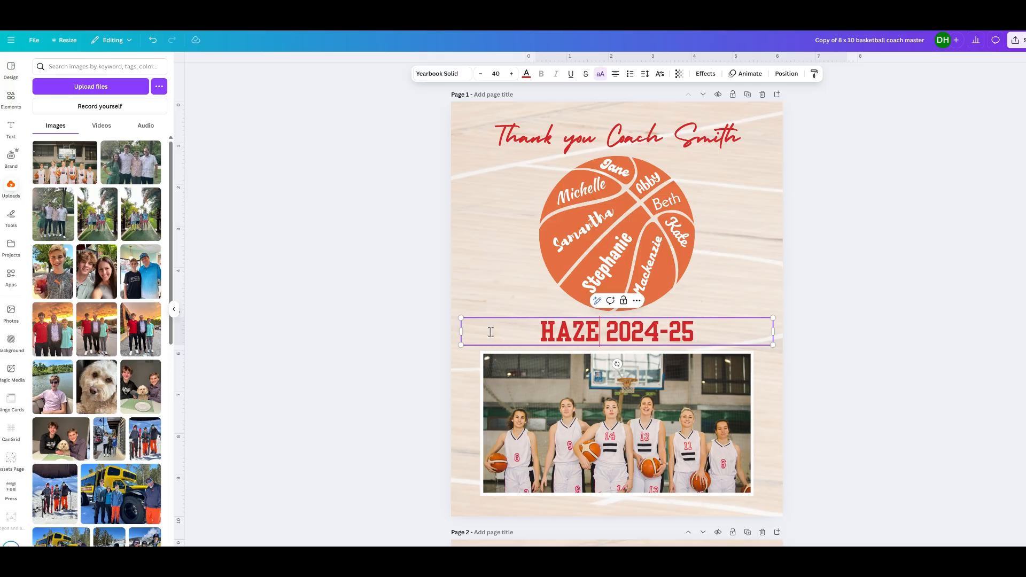
pyautogui.write(' PIONEERS')
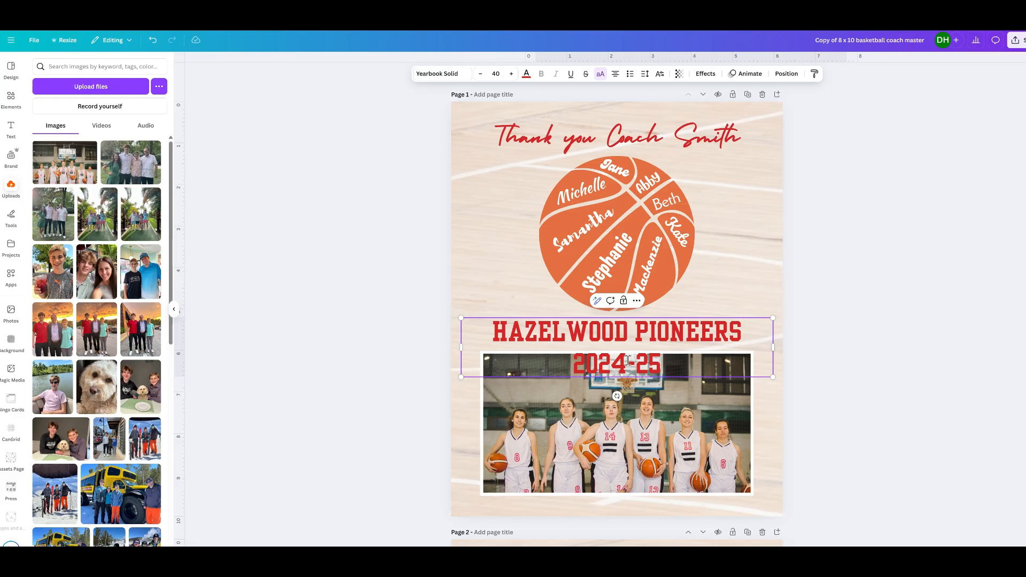
pyautogui.click(773, 410)
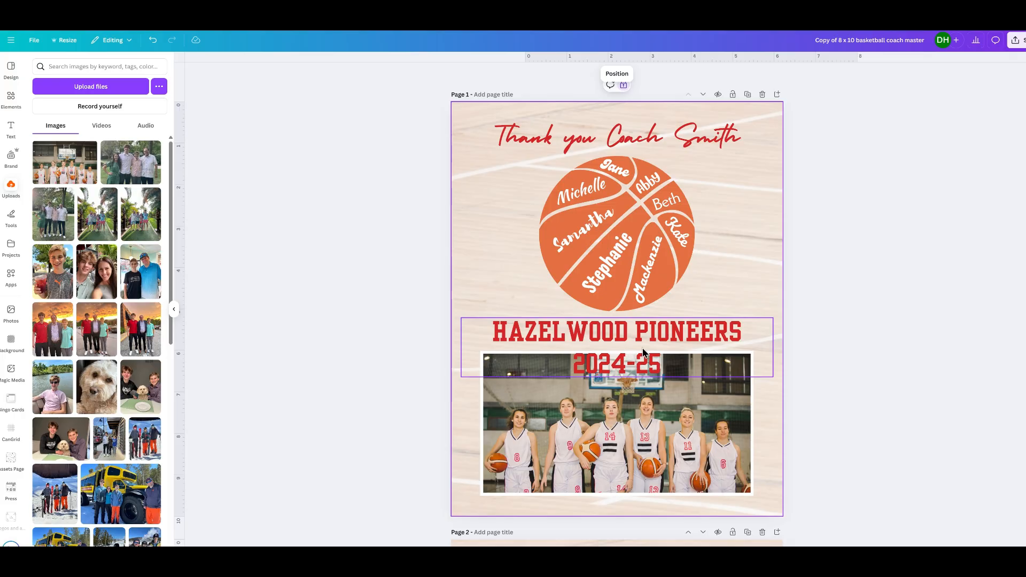
# Step: Reduce the line spacing of the HAZELWOOD PIONEERS 2024-25 text to 1.04
pyautogui.click(767, 348)
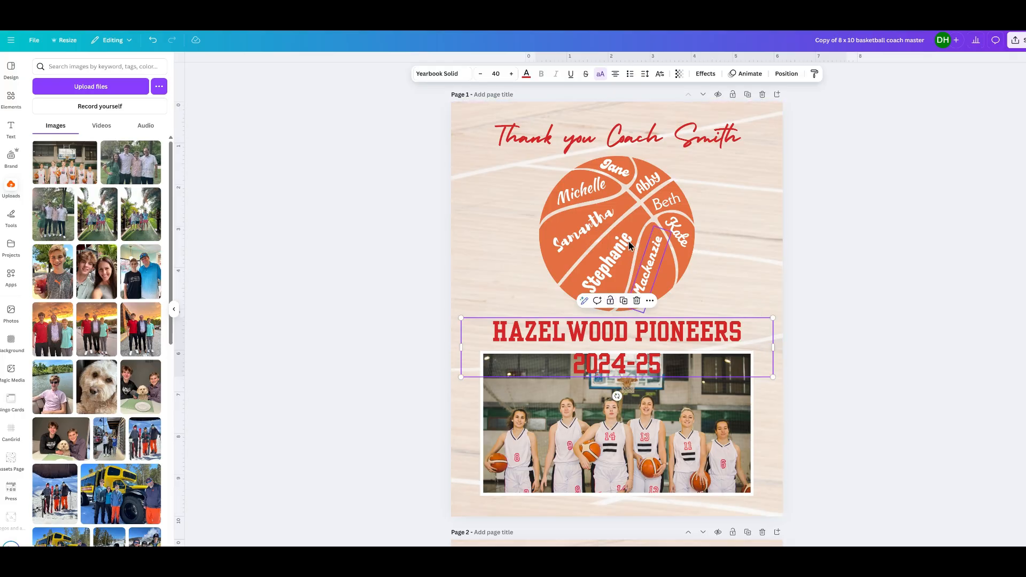
pyautogui.click(644, 80)
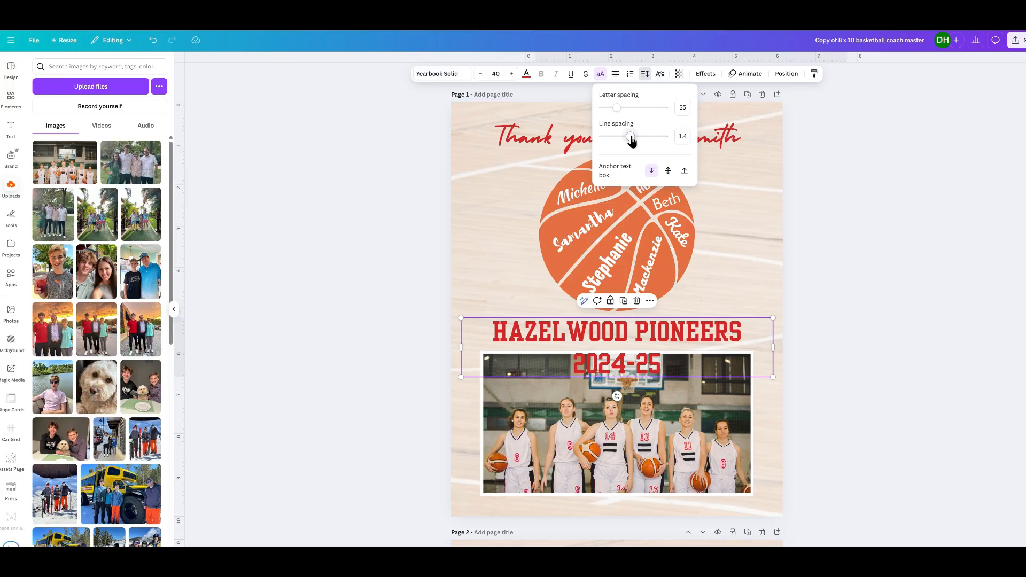
pyautogui.moveTo(631, 138); pyautogui.dragTo(620, 146)
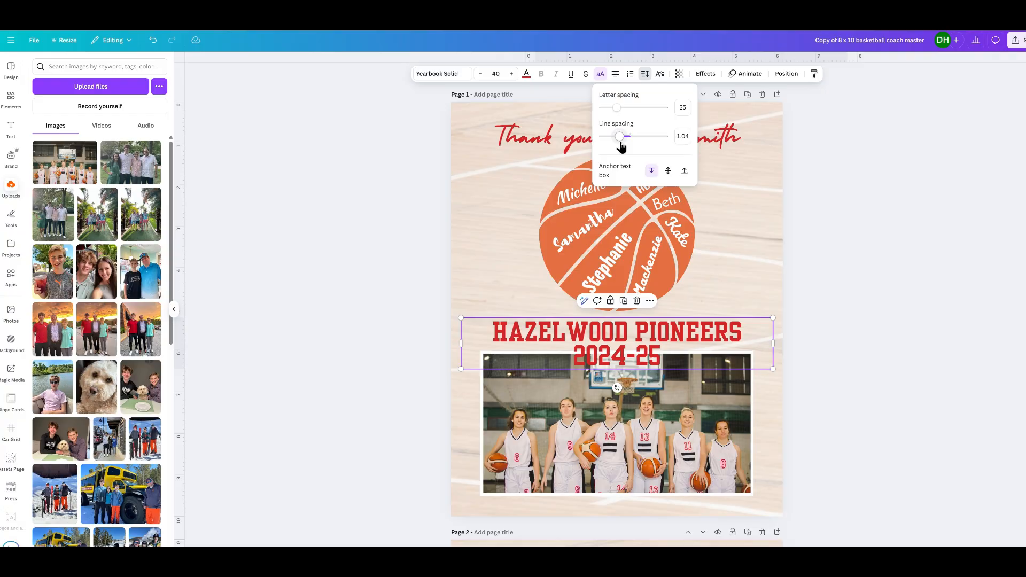
# Step: Scale the HAZELWOOD PIONEERS 2024-25 text down to font size 33 and place it between the basketball and the team photo
pyautogui.click(774, 390)
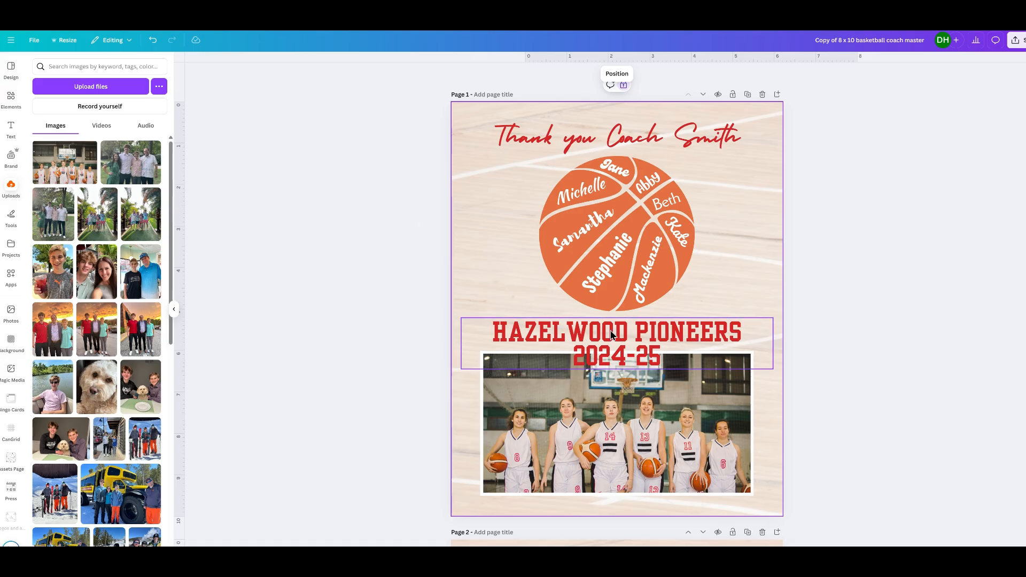
pyautogui.click(700, 335)
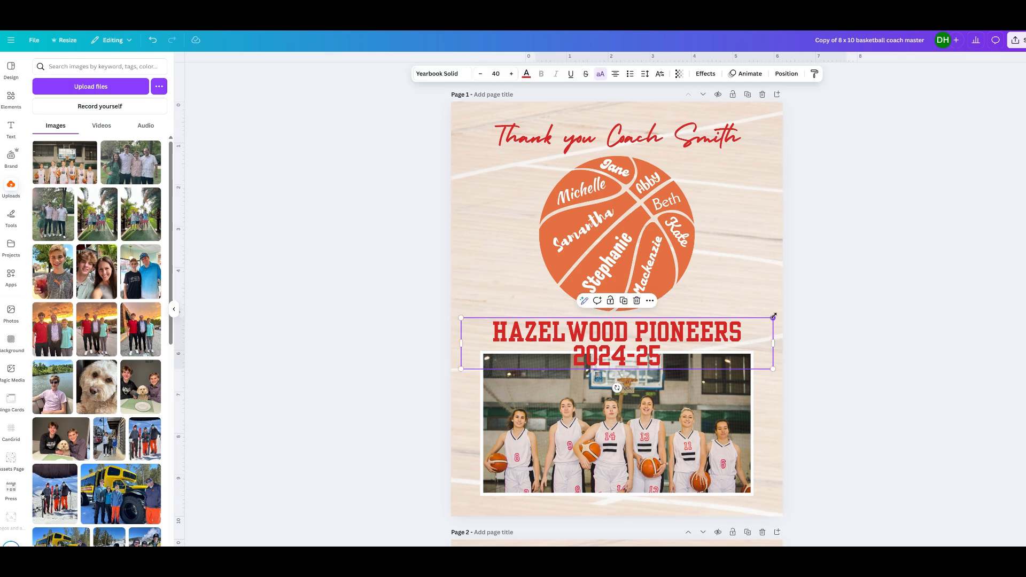
pyautogui.moveTo(774, 317); pyautogui.dragTo(716, 326)
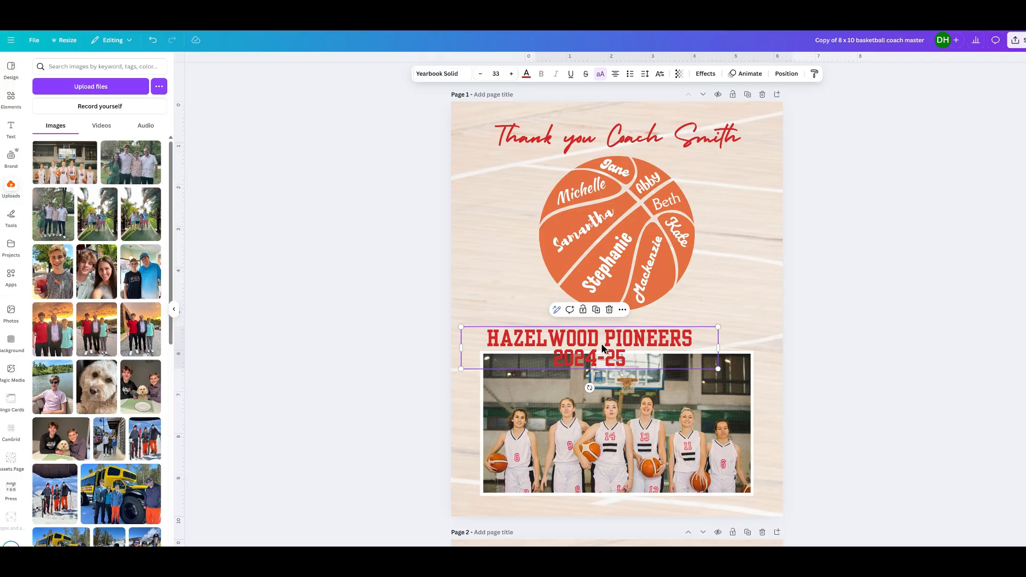
pyautogui.moveTo(602, 346); pyautogui.dragTo(631, 327)
pyautogui.click(691, 303)
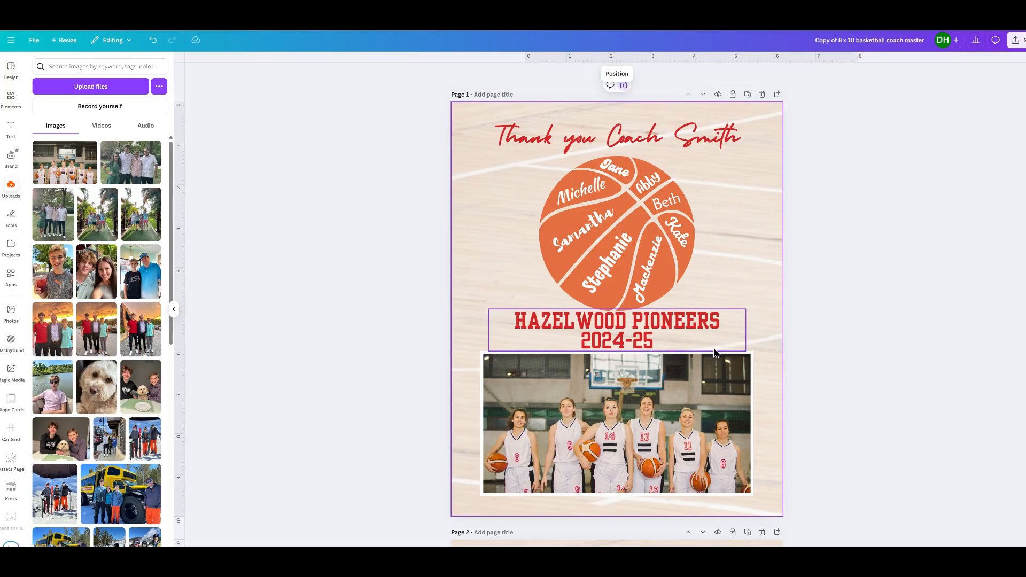
# Step: Shift the HAZELWOOD PIONEERS 2024-25 text sideways, then align it to the horizontal center of the page
pyautogui.moveTo(718, 330); pyautogui.dragTo(743, 329)
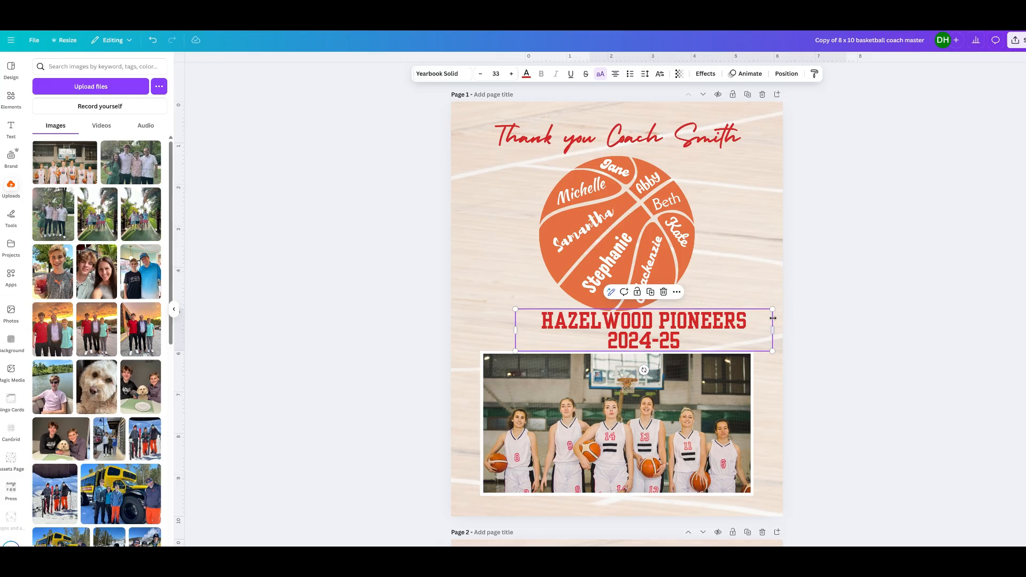
pyautogui.click(786, 76)
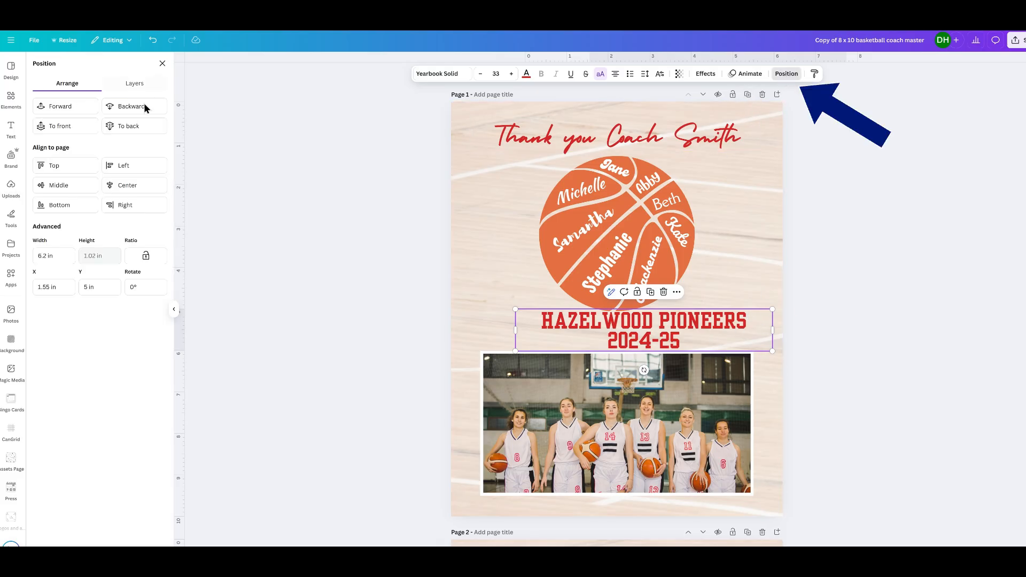
pyautogui.click(142, 187)
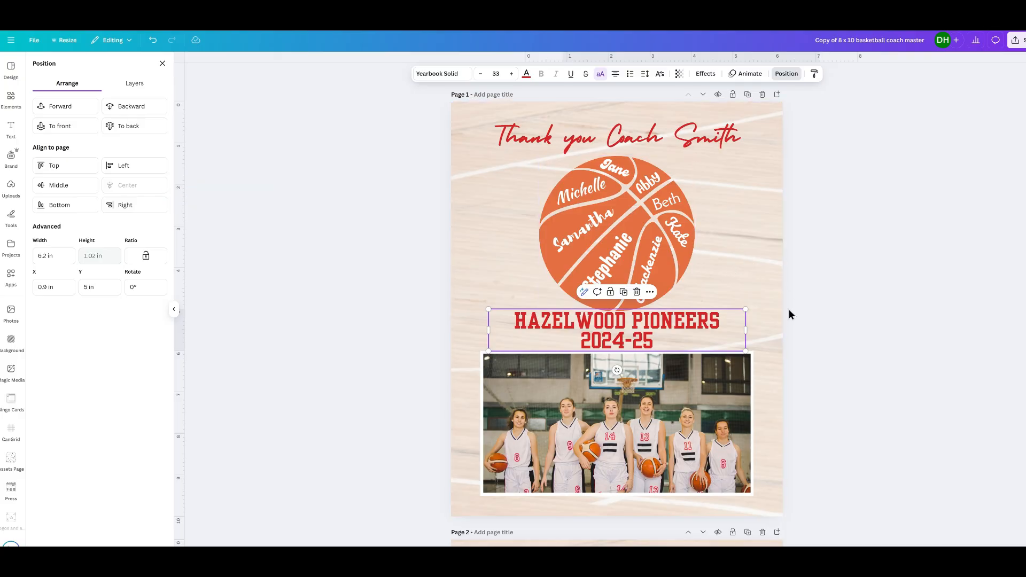
pyautogui.click(766, 262)
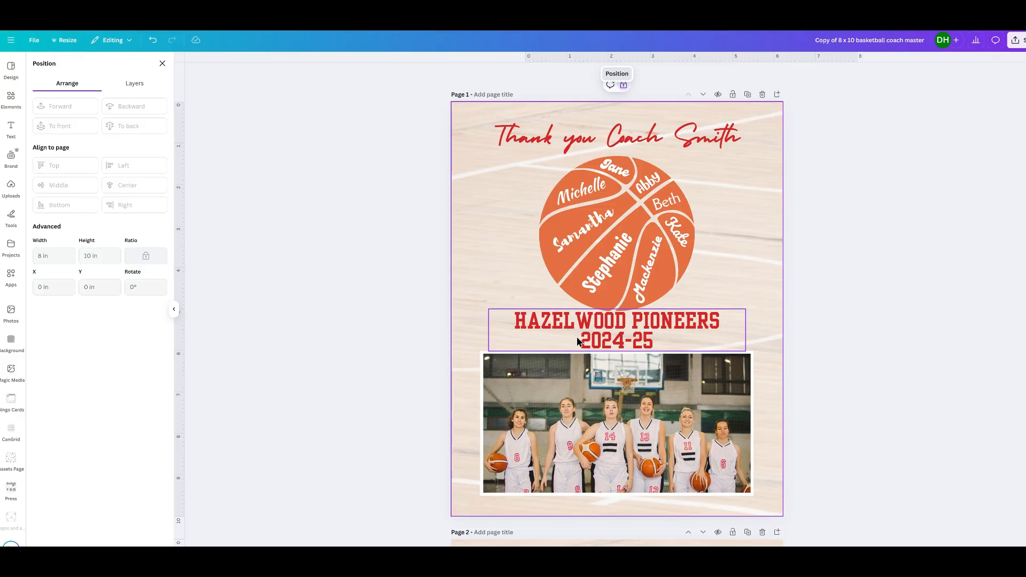
# Step: Reduce only the 2024-25 line of the team text to font size 22
pyautogui.click(730, 322)
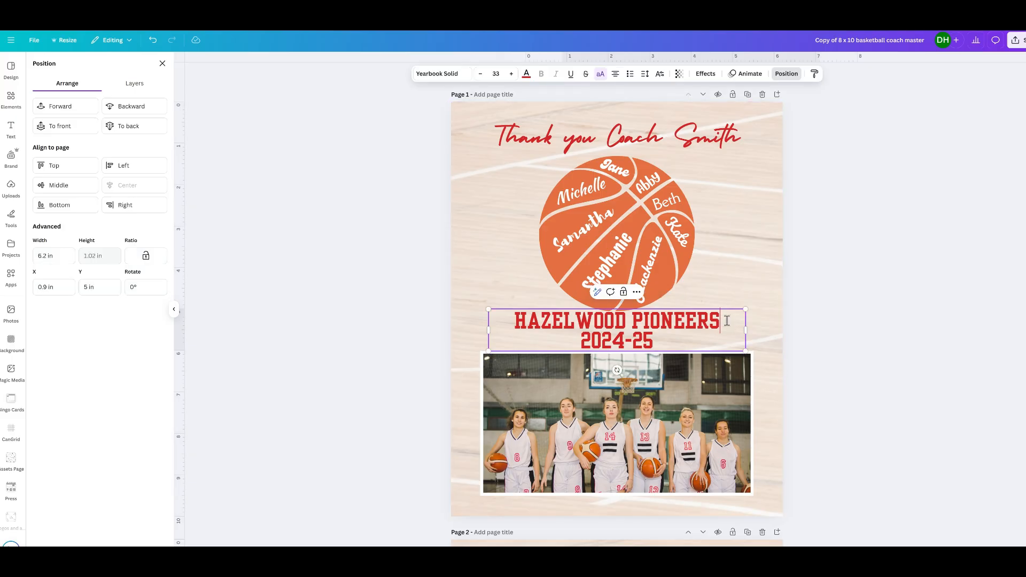
pyautogui.click(727, 321)
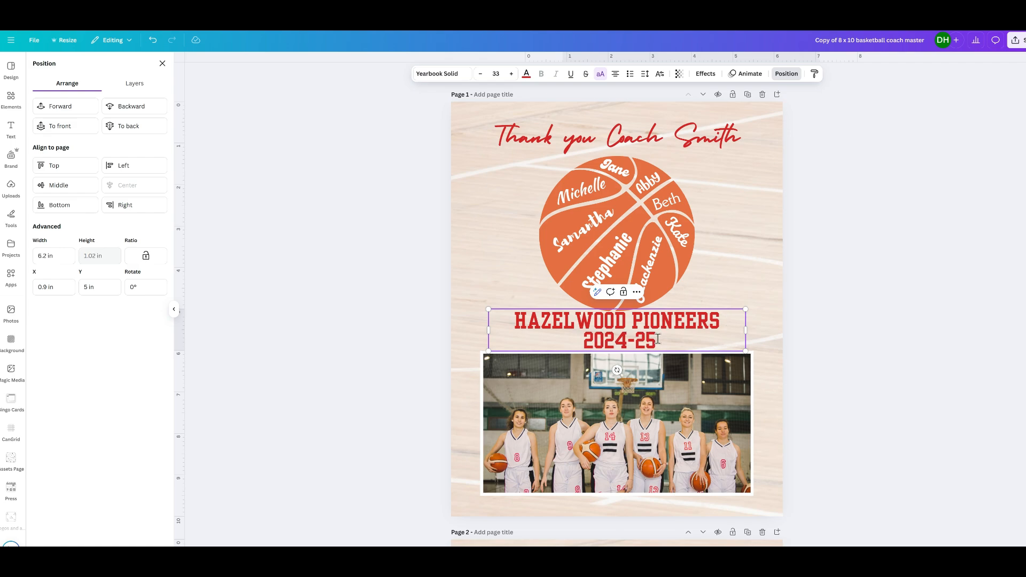
pyautogui.moveTo(658, 339); pyautogui.dragTo(597, 333)
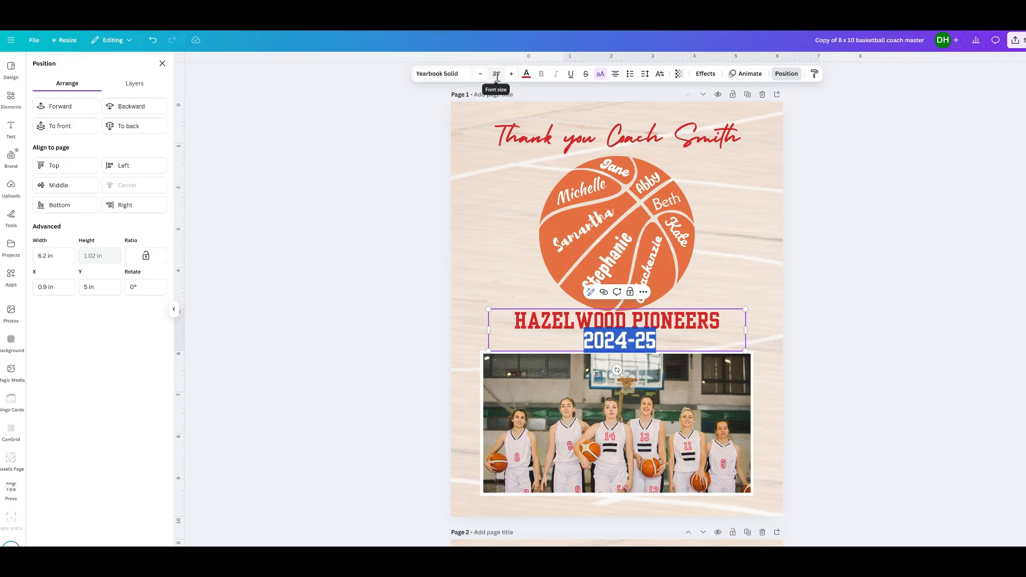
pyautogui.click(481, 74)
pyautogui.click(481, 73)
pyautogui.click(480, 73)
pyautogui.click(481, 74)
pyautogui.click(480, 78)
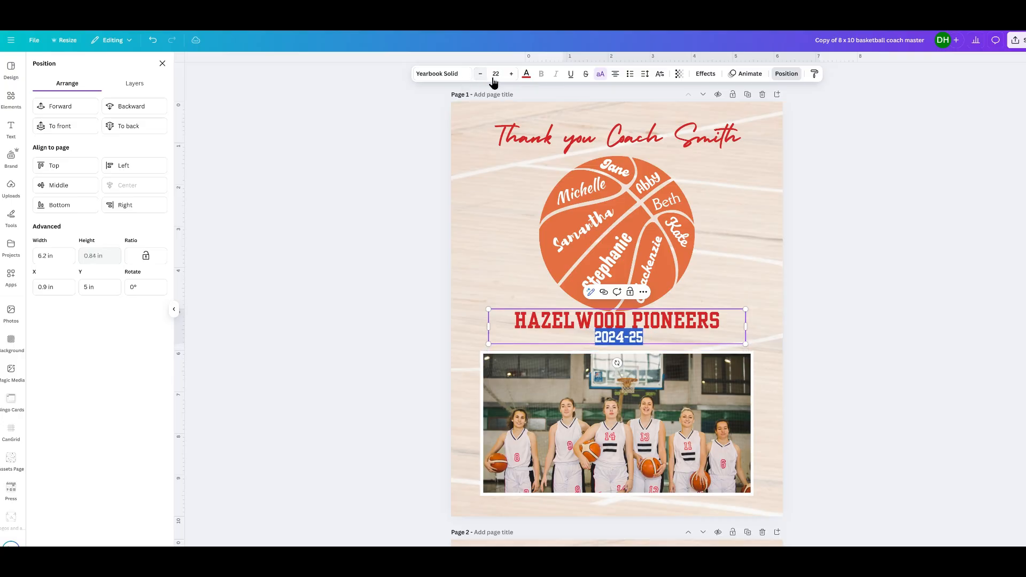
pyautogui.click(766, 289)
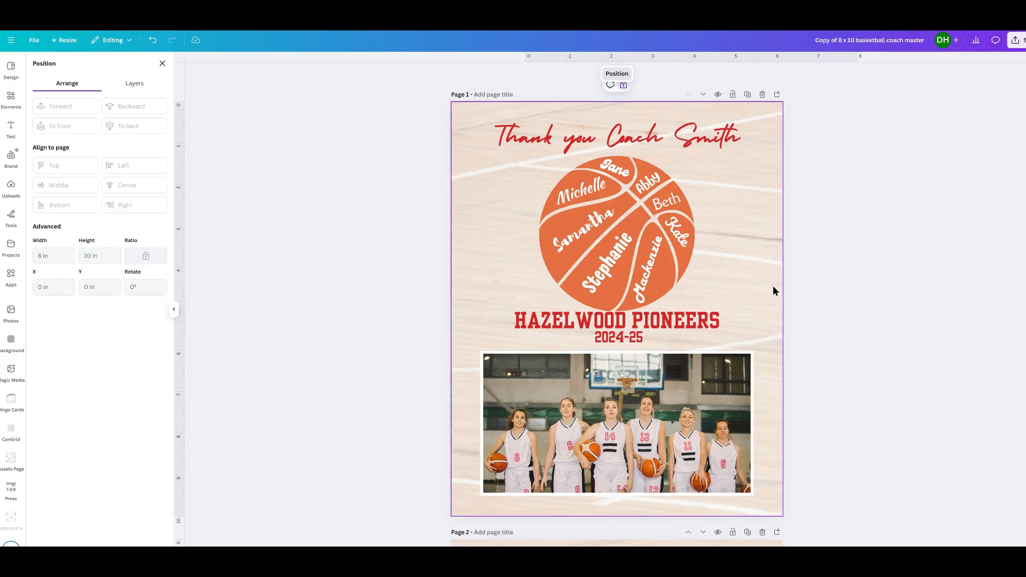
# Step: Nudge the HAZELWOOD PIONEERS 2024-25 text down to a Y position of 5.12 in
pyautogui.click(711, 327)
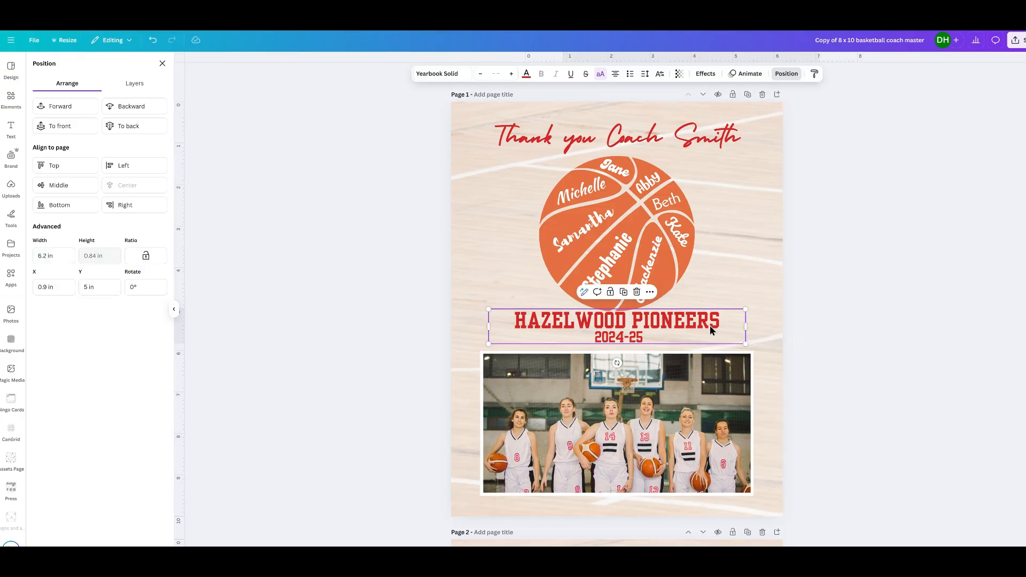
pyautogui.press('Down')
pyautogui.press('Down')
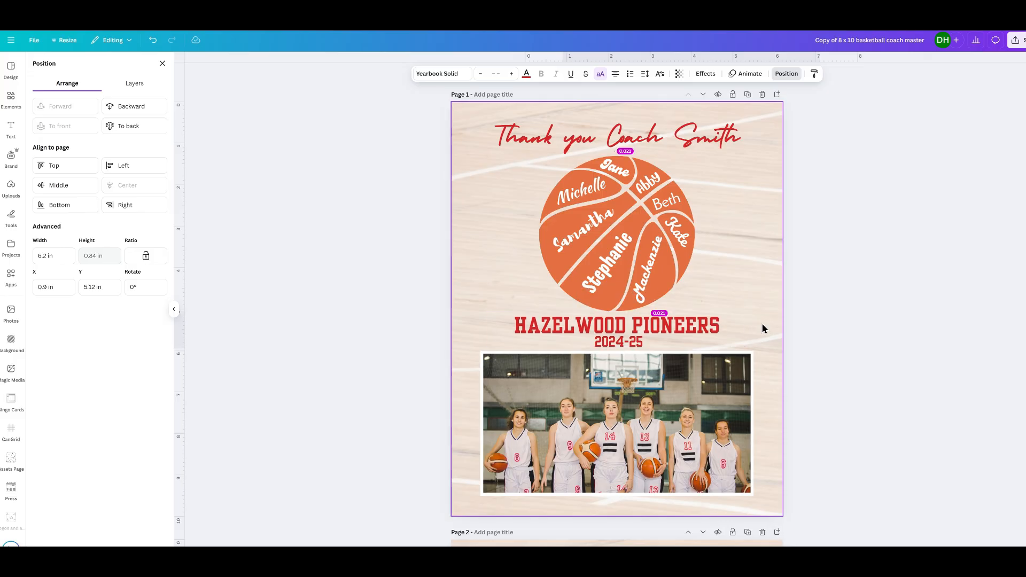
pyautogui.click(737, 274)
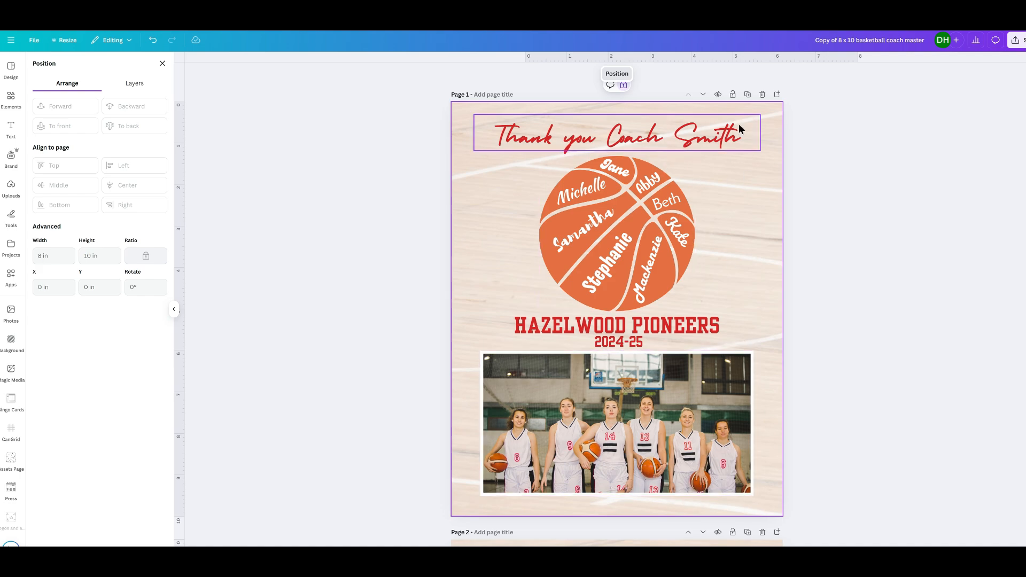
# Step: Try black as the text color for the thank-you heading and the HAZELWOOD PIONEERS 2024-25 text
pyautogui.click(720, 136)
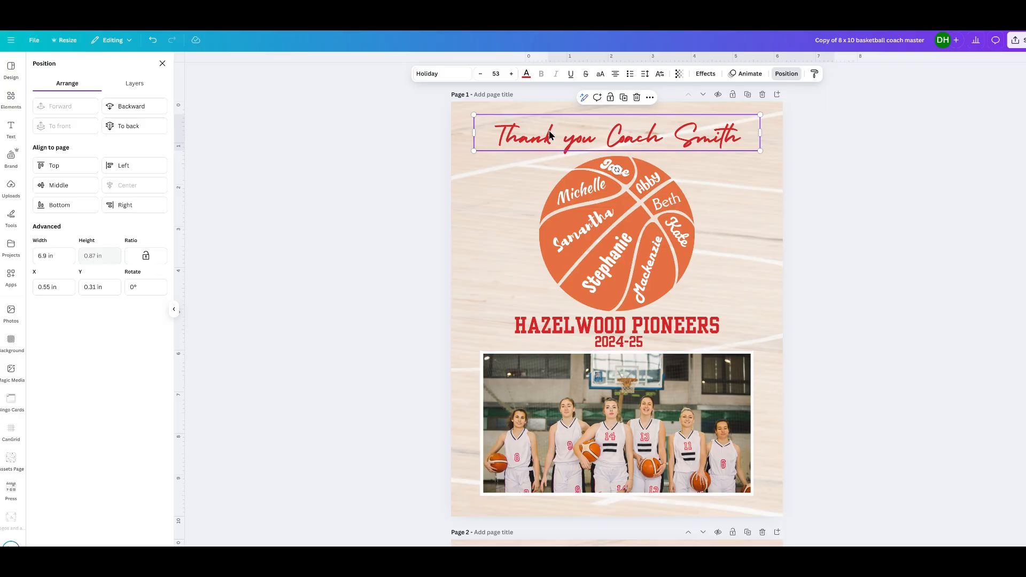
pyautogui.click(526, 75)
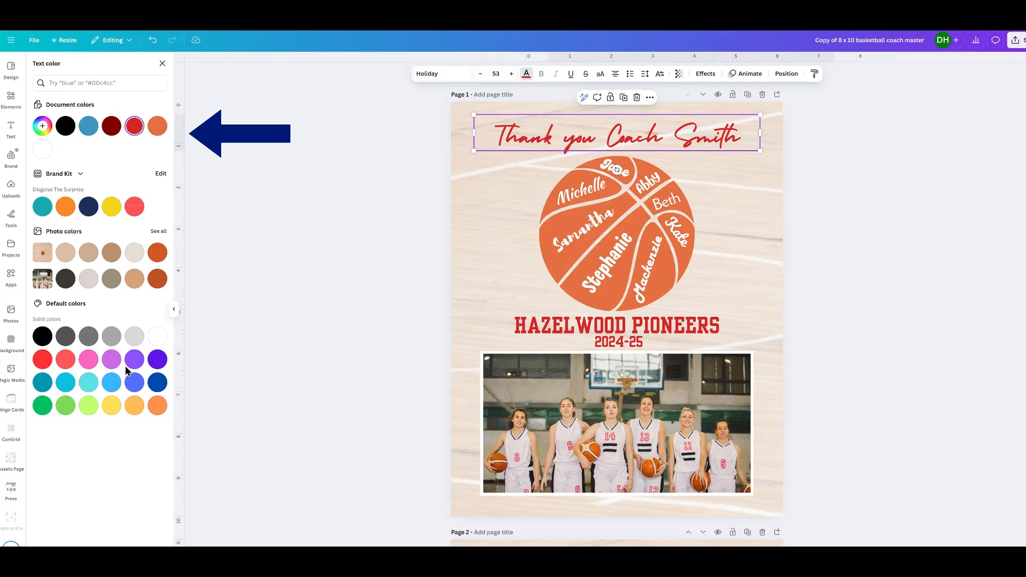
pyautogui.click(66, 127)
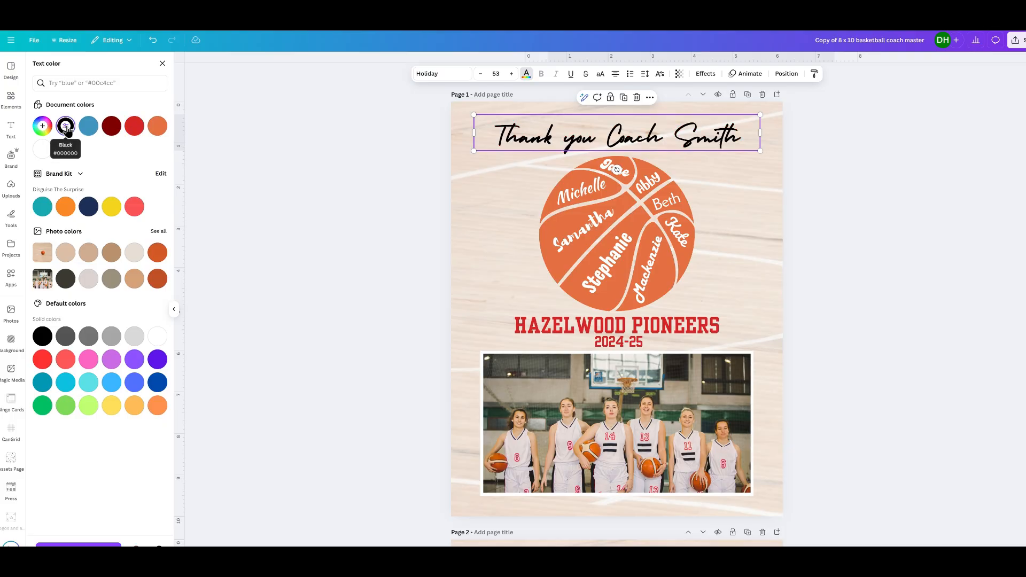
pyautogui.click(689, 333)
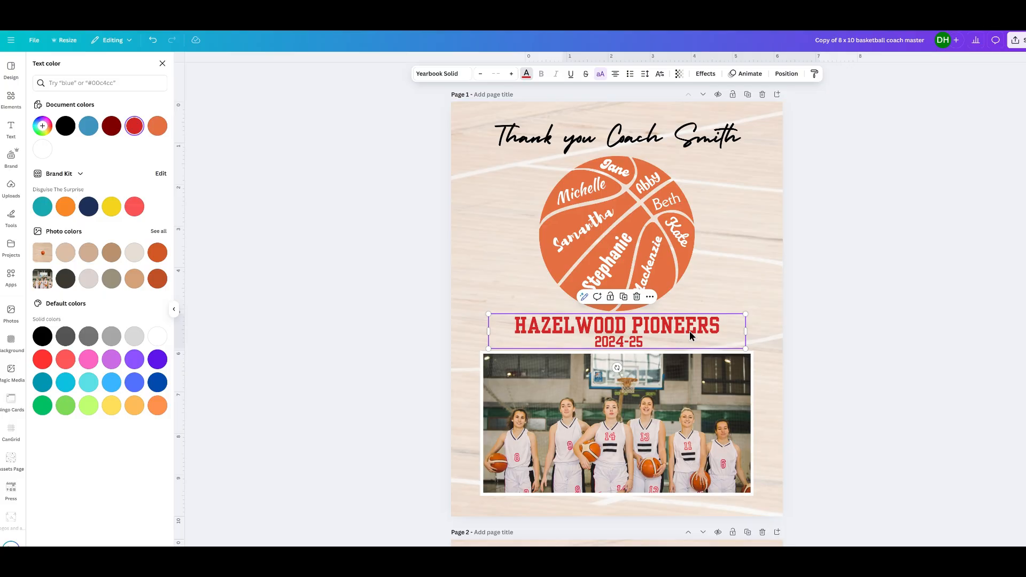
pyautogui.click(63, 130)
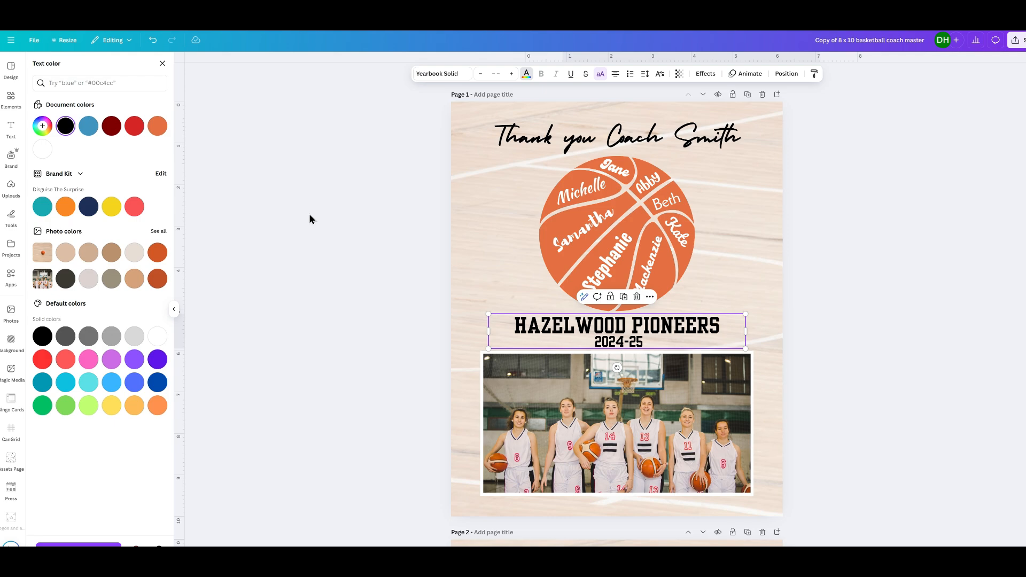
# Step: Undo the black text color on both the team text and the thank-you heading
pyautogui.click(153, 46)
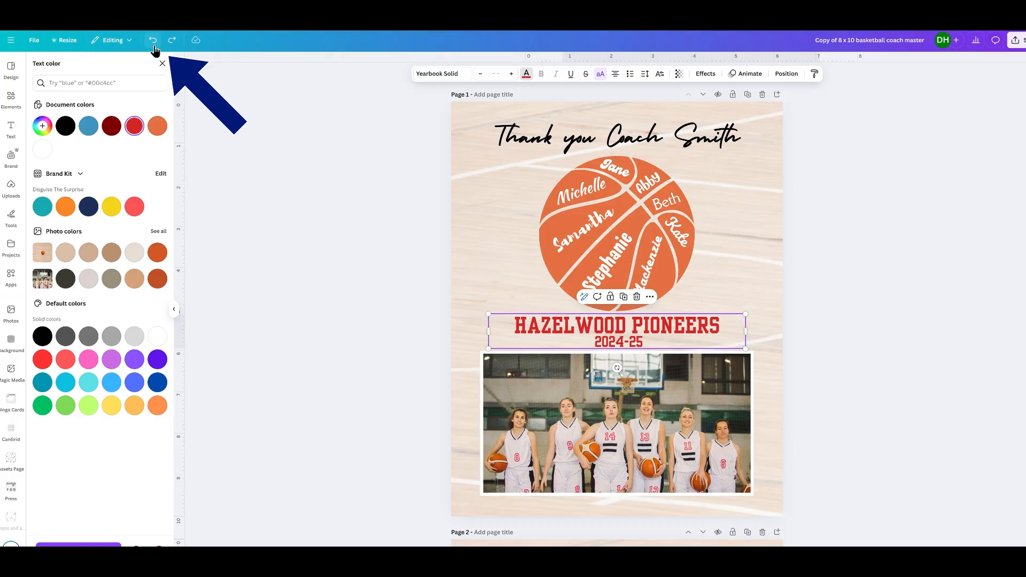
pyautogui.click(153, 46)
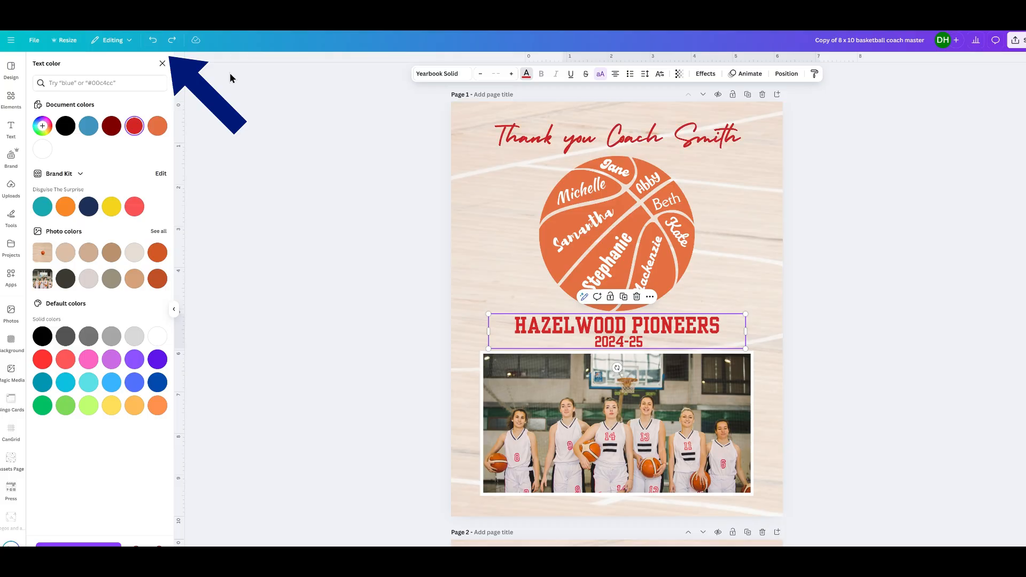
pyautogui.click(745, 170)
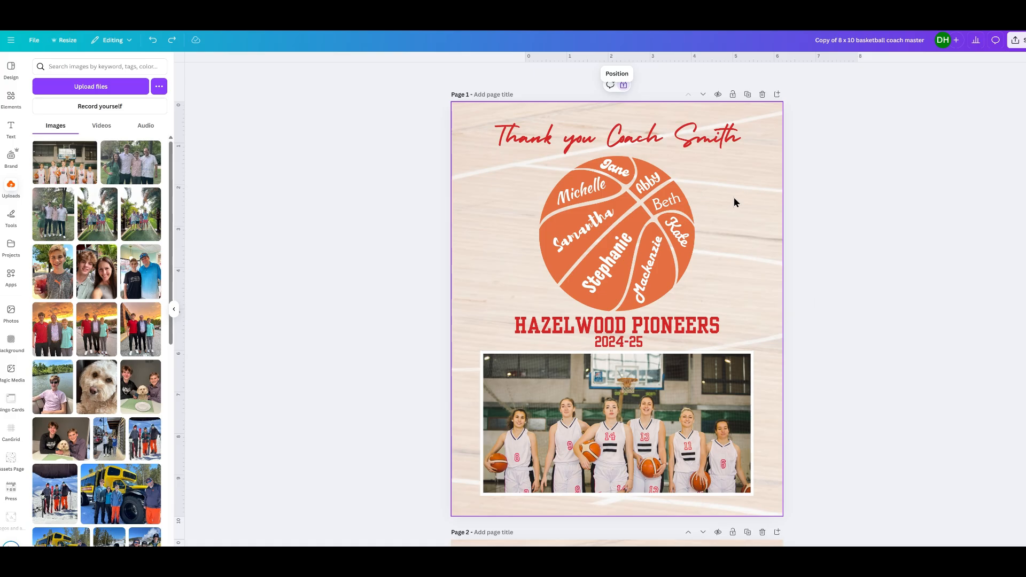
# Step: Try orange, purple and a lighter custom purple as the border color of the team photo
pyautogui.click(752, 390)
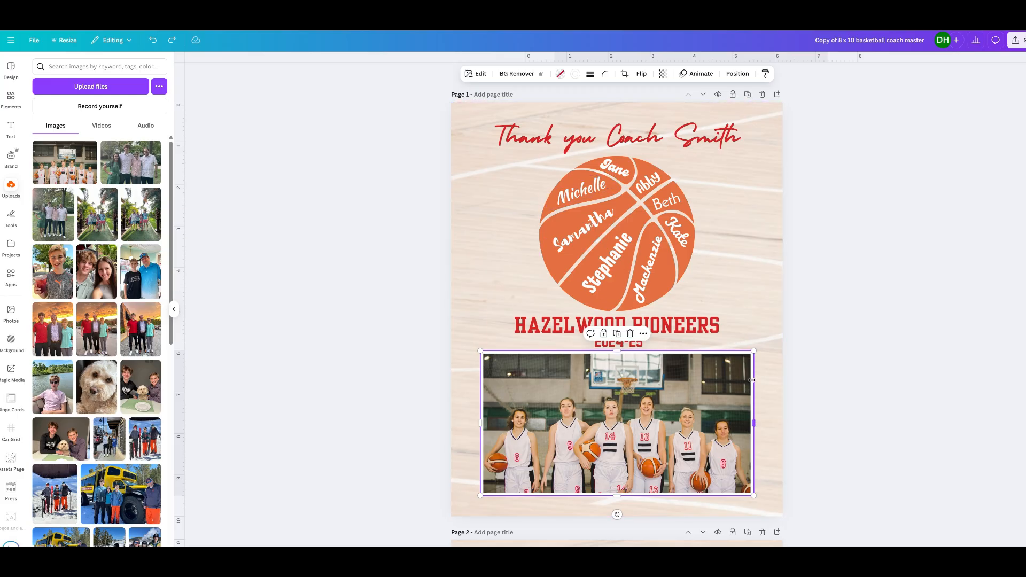
pyautogui.click(575, 75)
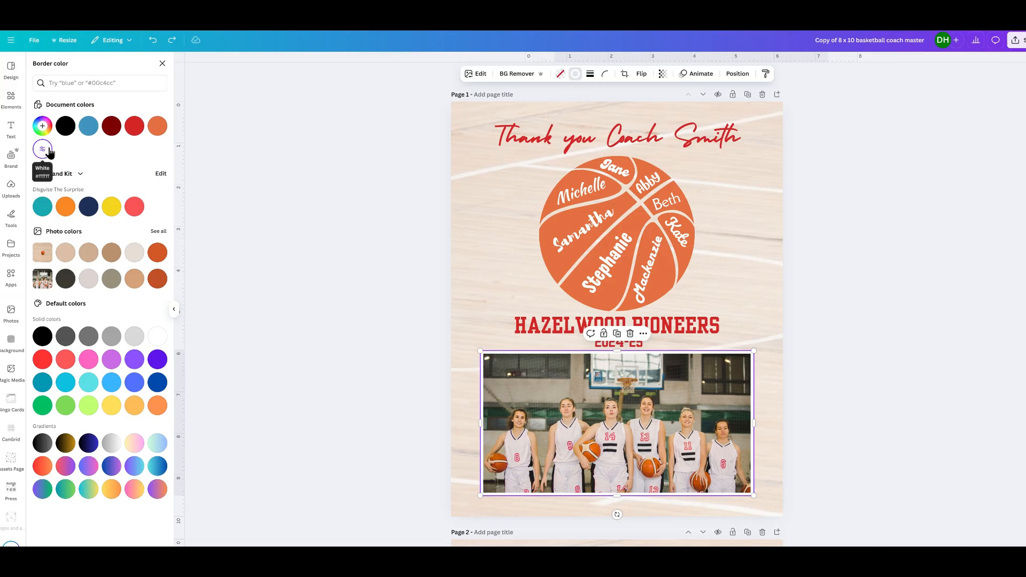
pyautogui.click(158, 127)
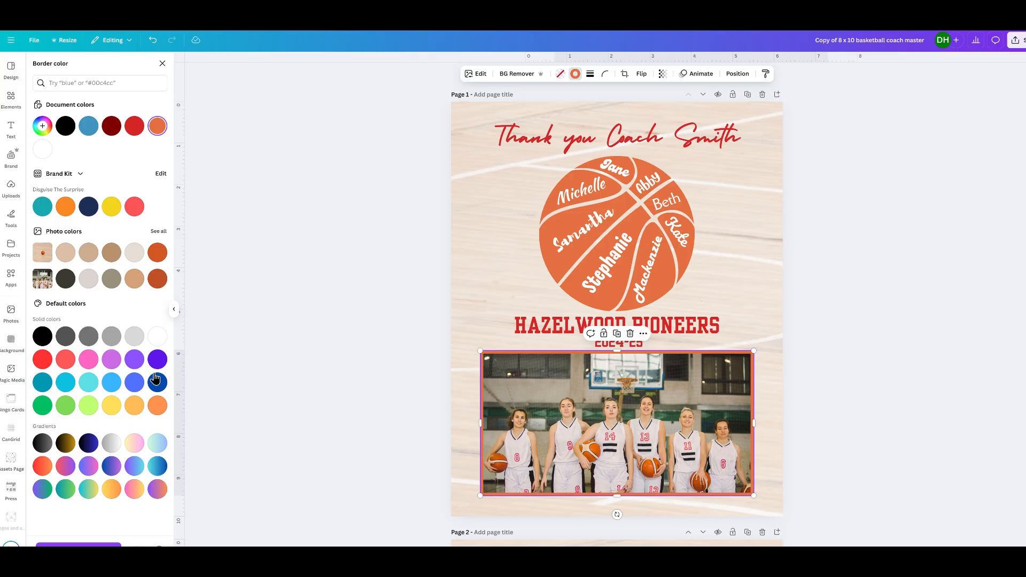
pyautogui.click(135, 360)
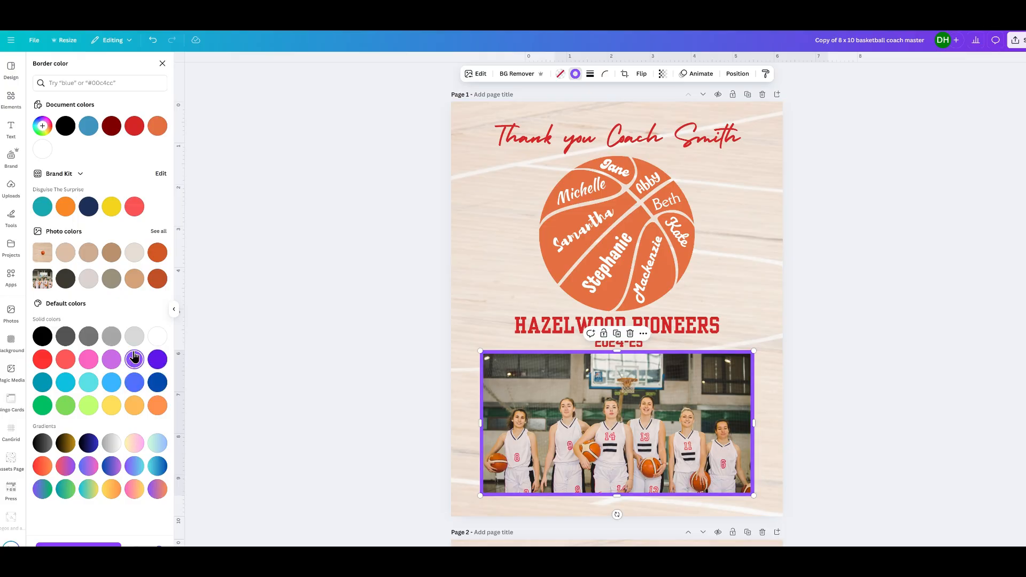
pyautogui.click(42, 128)
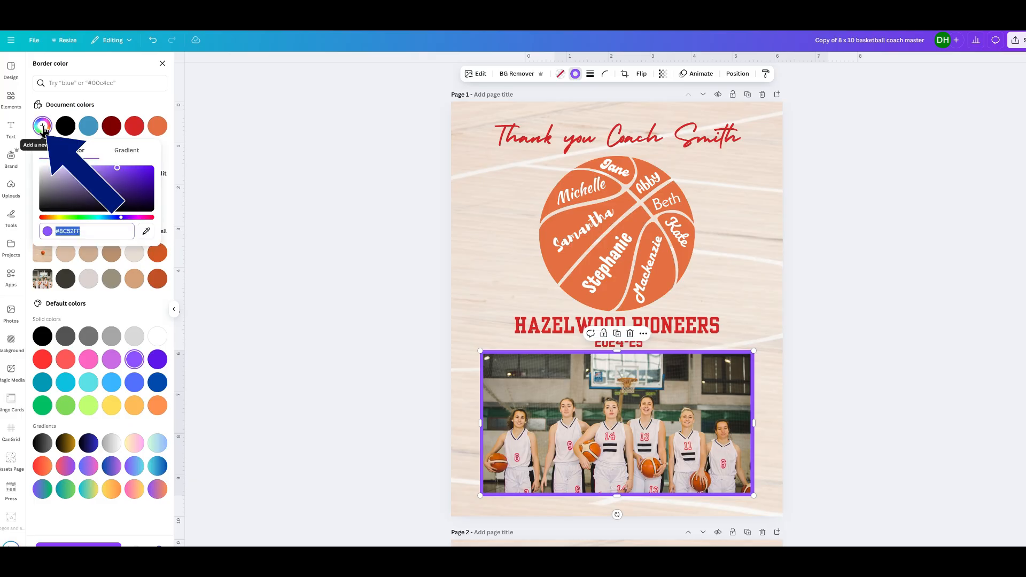
pyautogui.moveTo(117, 168)
pyautogui.mouseDown()
pyautogui.moveTo(112, 184)
pyautogui.moveTo(132, 196)
pyautogui.moveTo(105, 187)
pyautogui.moveTo(102, 170)
pyautogui.mouseUp()
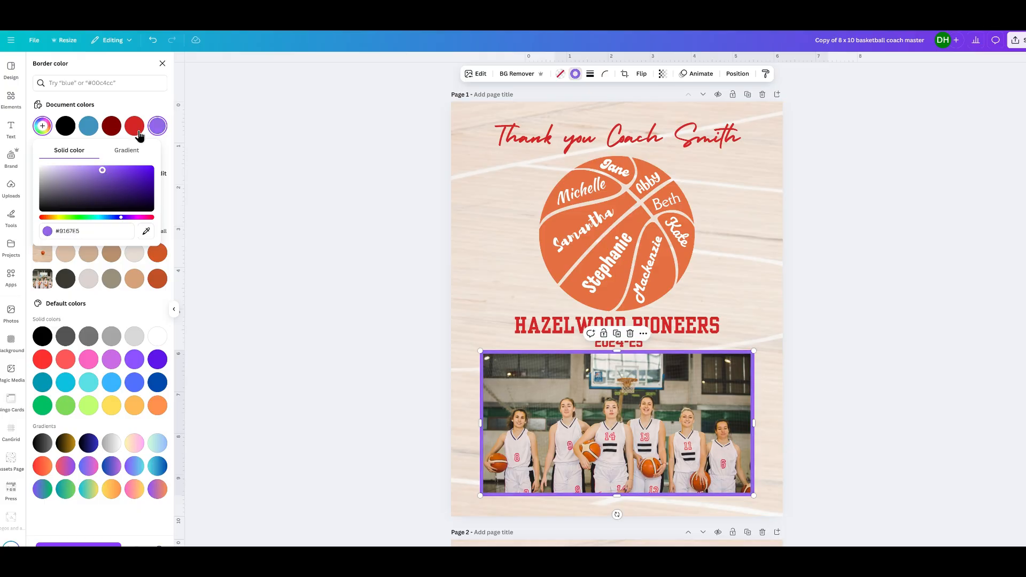
# Step: Give the team photo a white border with a border weight of 8
pyautogui.click(131, 98)
pyautogui.click(71, 148)
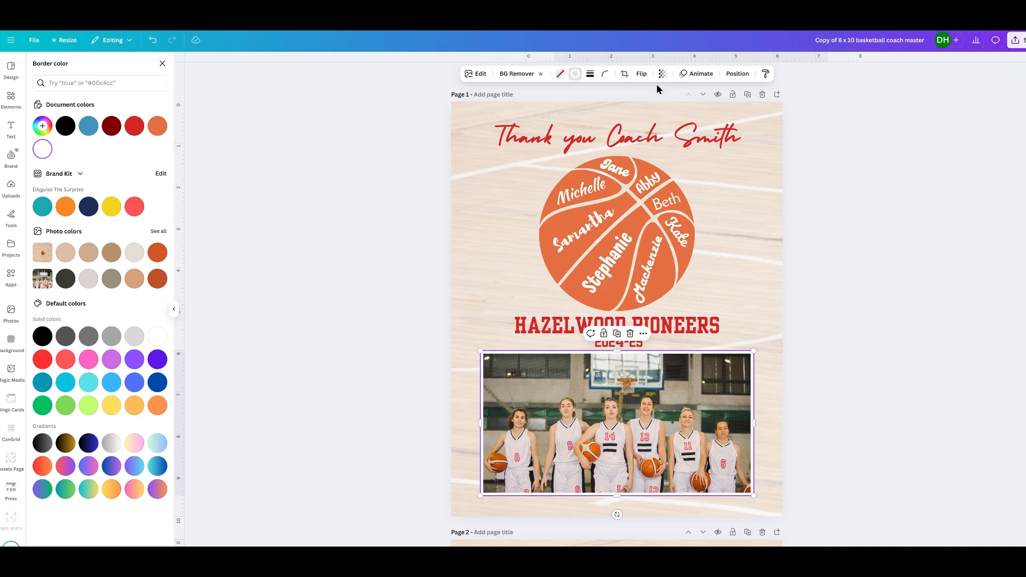
pyautogui.click(590, 78)
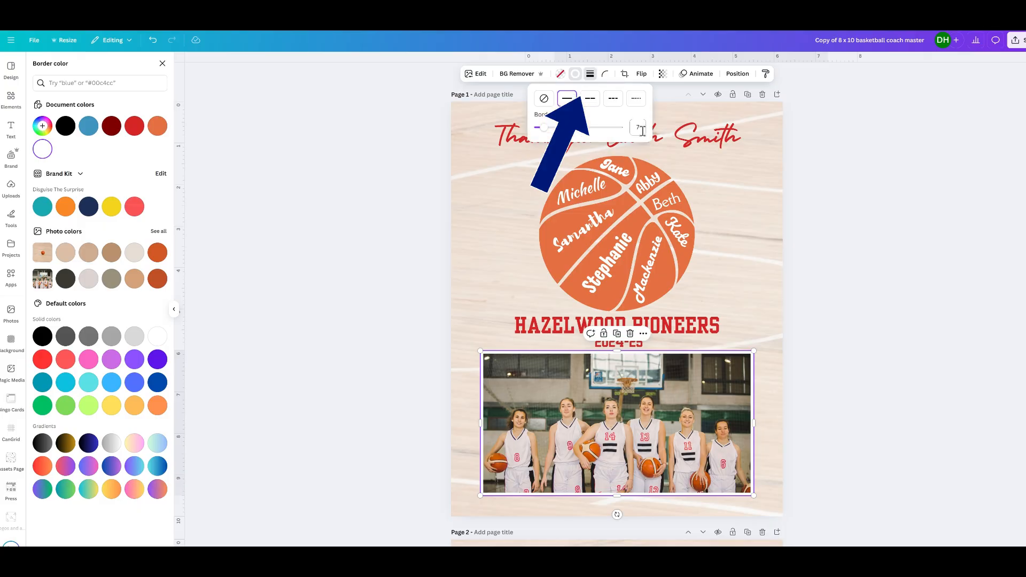
pyautogui.moveTo(544, 128)
pyautogui.mouseDown()
pyautogui.moveTo(570, 130)
pyautogui.moveTo(546, 134)
pyautogui.mouseUp()
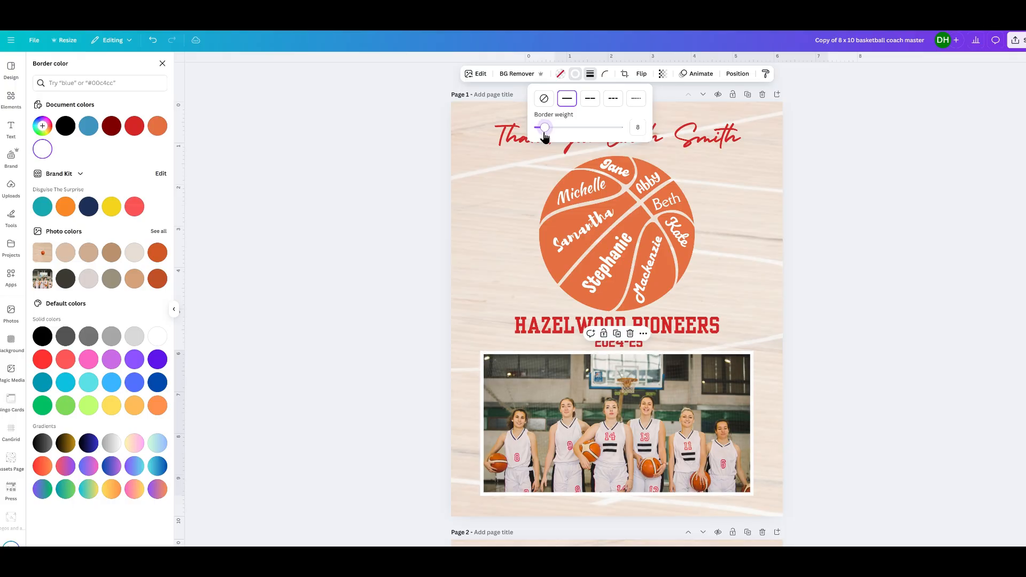
pyautogui.click(768, 264)
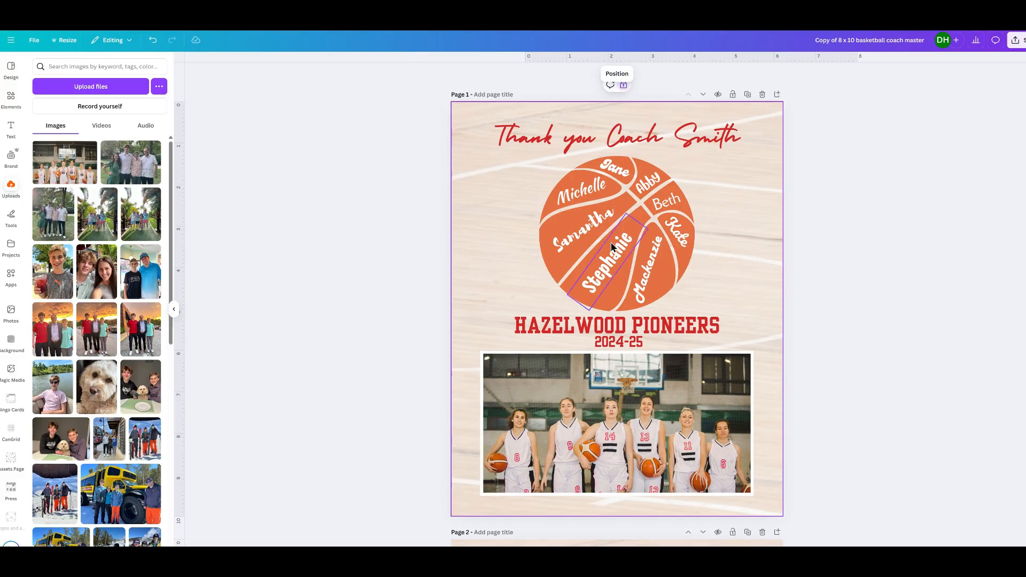
# Step: Replace the player names in the basketball's wide left section and its long bottom-center section with two other first names
pyautogui.click(588, 230)
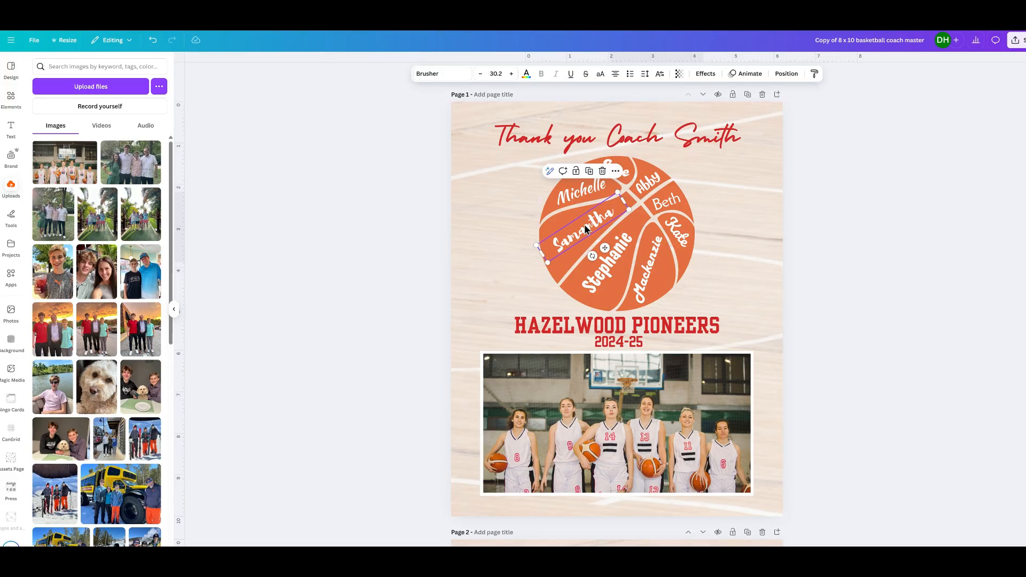
pyautogui.doubleClick(610, 210)
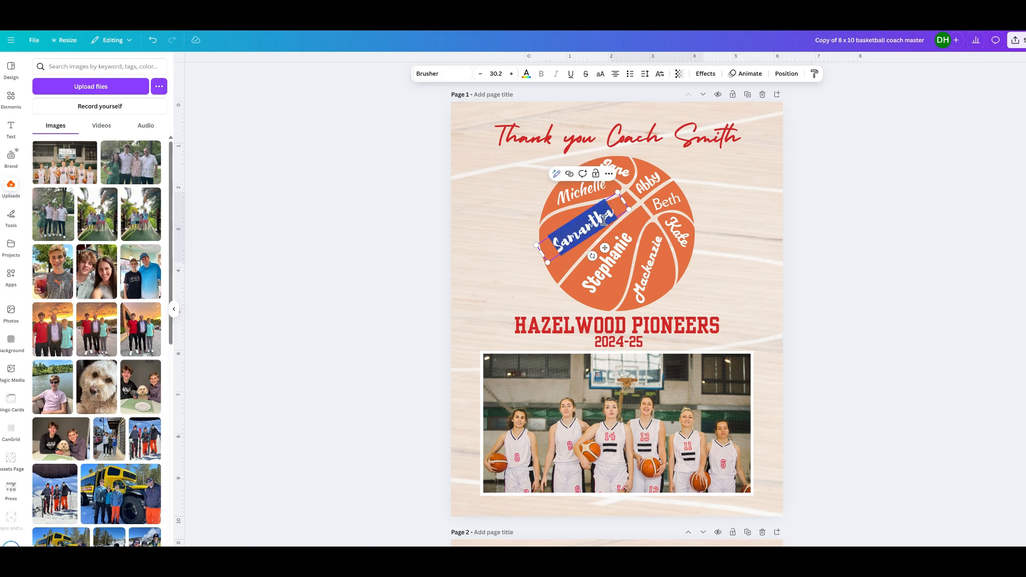
pyautogui.write('Harper')
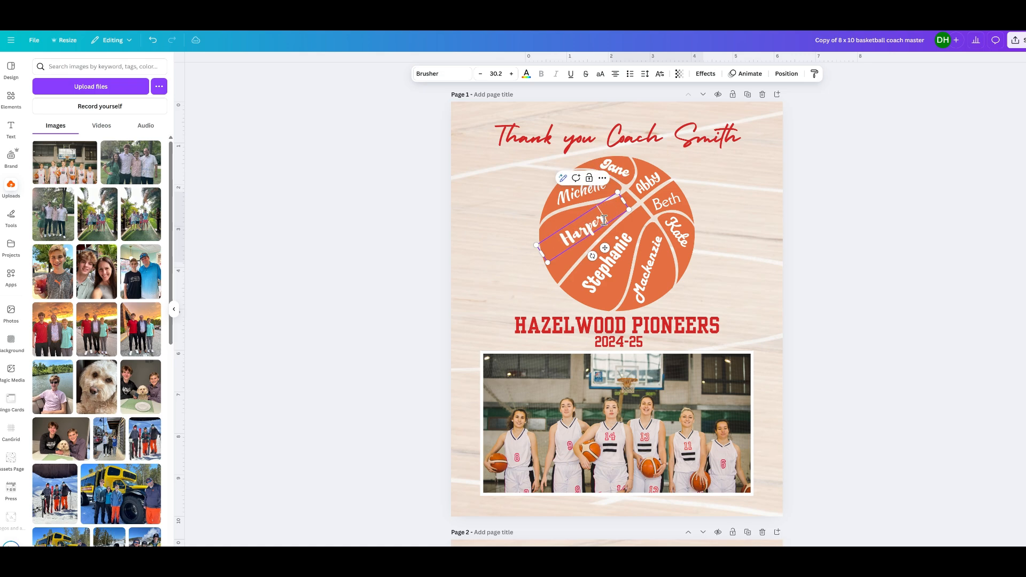
pyautogui.click(624, 260)
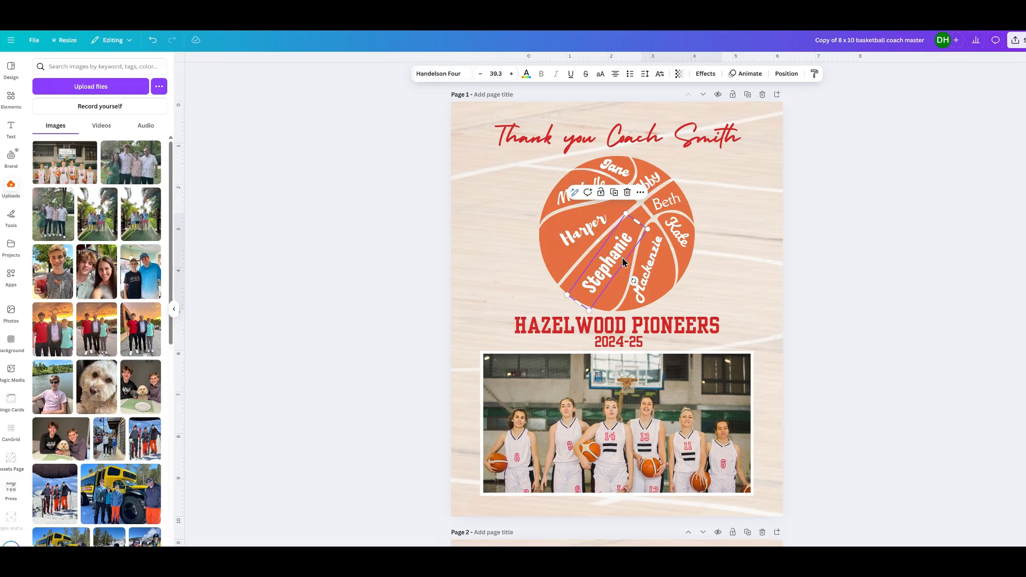
pyautogui.doubleClick(622, 259)
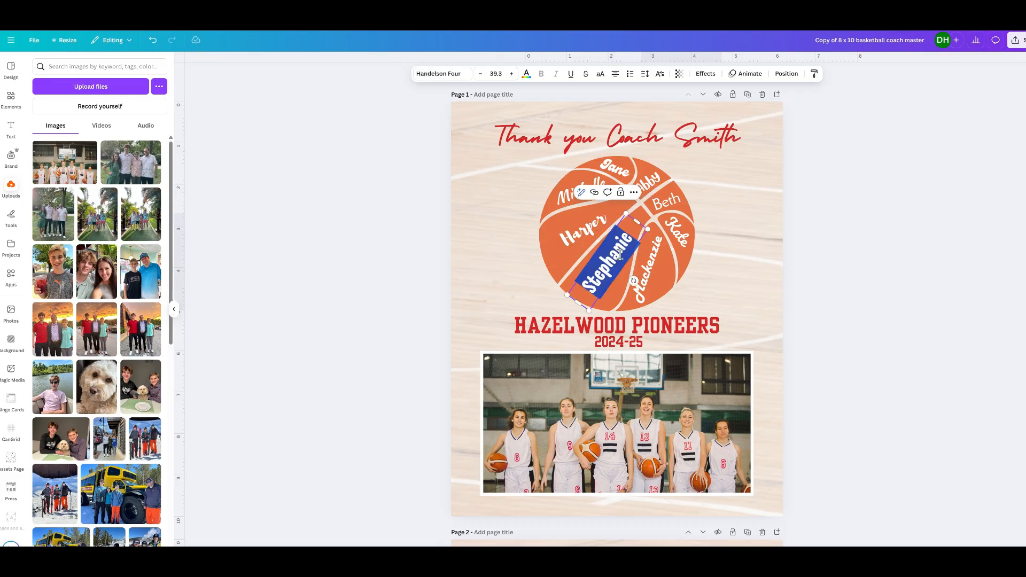
pyautogui.write('Chelsea')
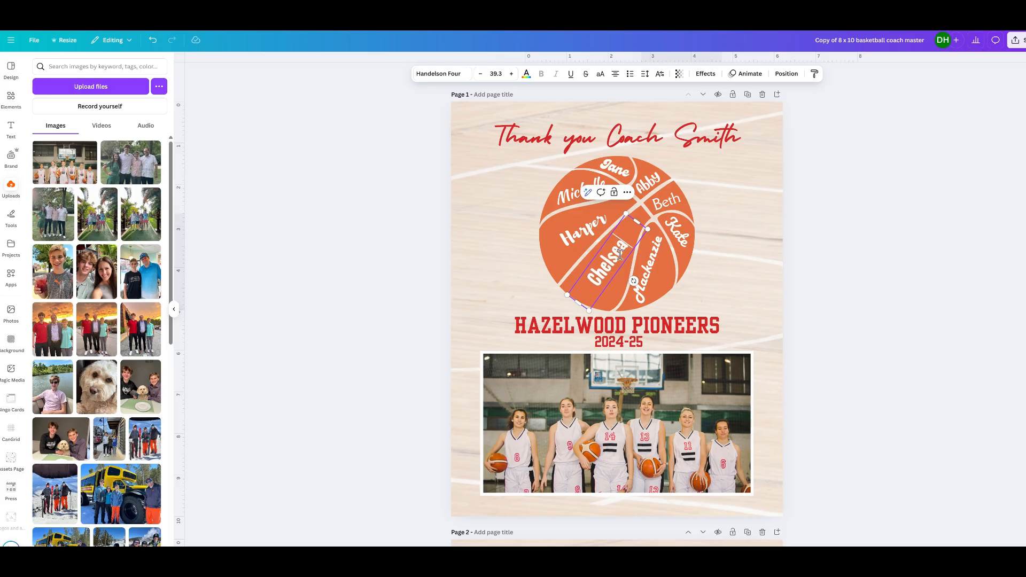
pyautogui.click(735, 275)
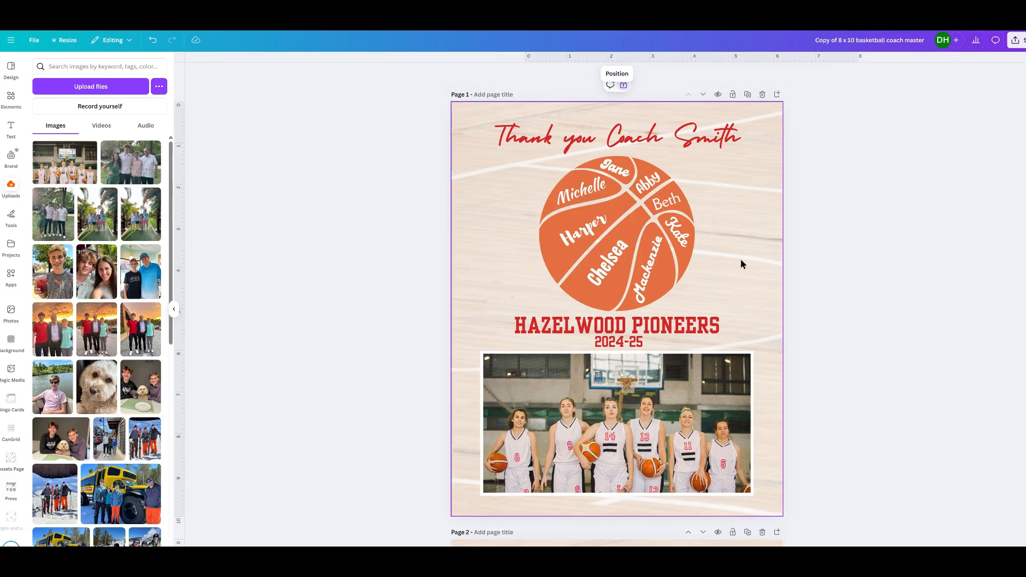
# Step: Enlarge the bottom-center name to size 42.6 and center it in its section, and enlarge the wide left section's name to size 33.8
pyautogui.click(609, 260)
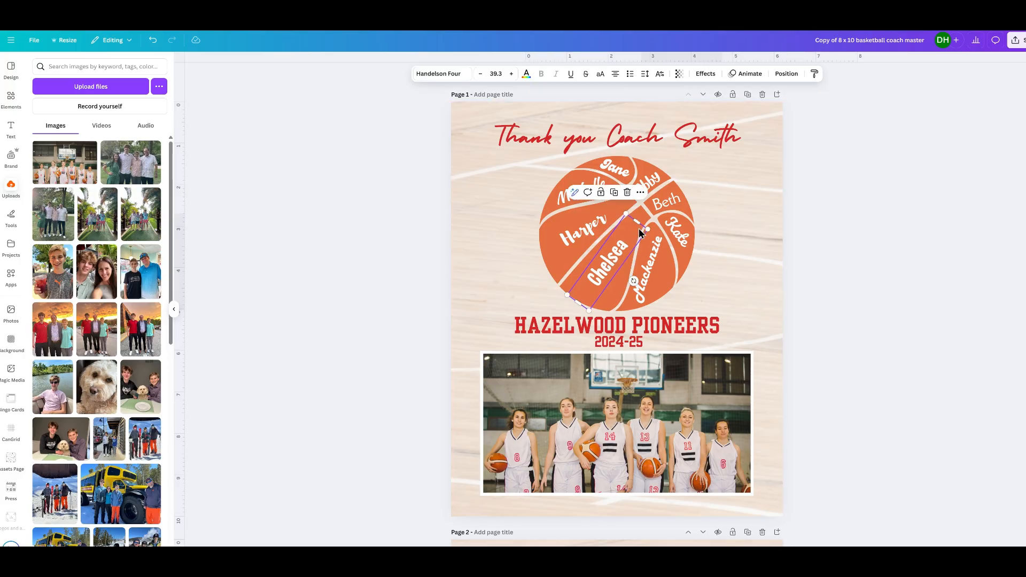
pyautogui.moveTo(626, 208); pyautogui.dragTo(621, 200)
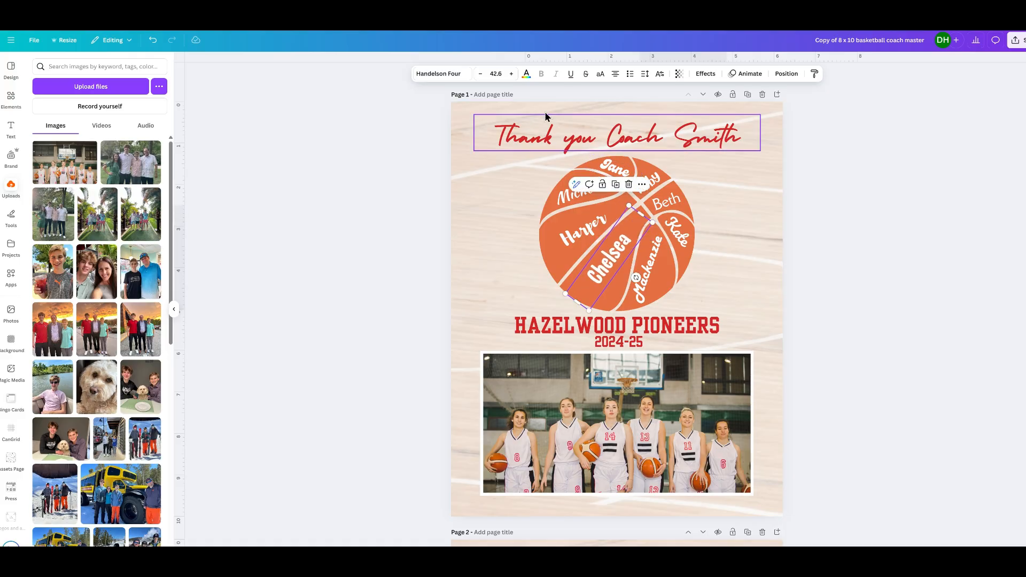
pyautogui.click(481, 75)
pyautogui.click(512, 74)
pyautogui.click(512, 74)
pyautogui.click(511, 74)
pyautogui.click(511, 73)
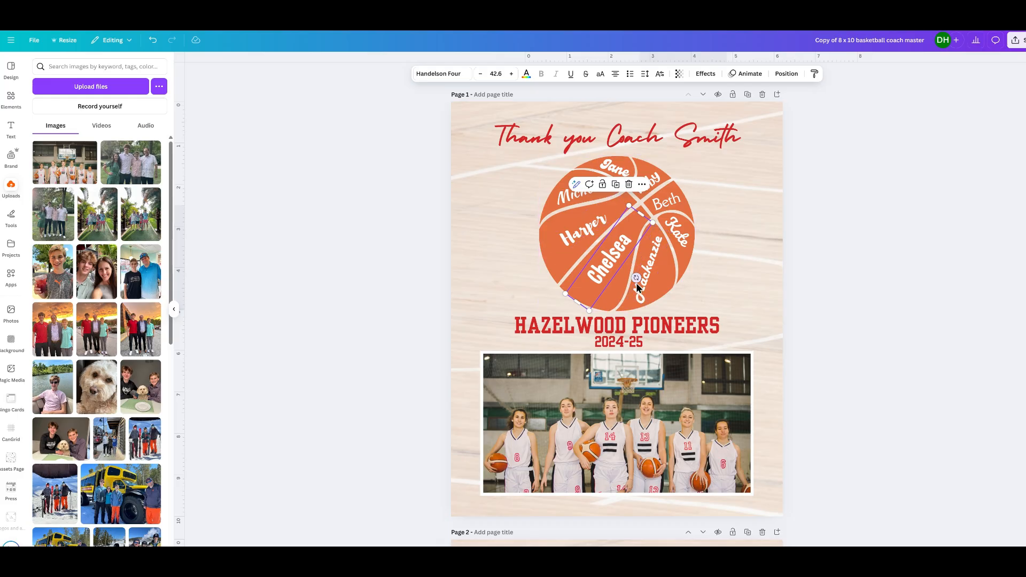
pyautogui.moveTo(635, 278)
pyautogui.mouseDown()
pyautogui.moveTo(640, 268)
pyautogui.moveTo(636, 279)
pyautogui.mouseUp()
pyautogui.moveTo(613, 251); pyautogui.dragTo(614, 254)
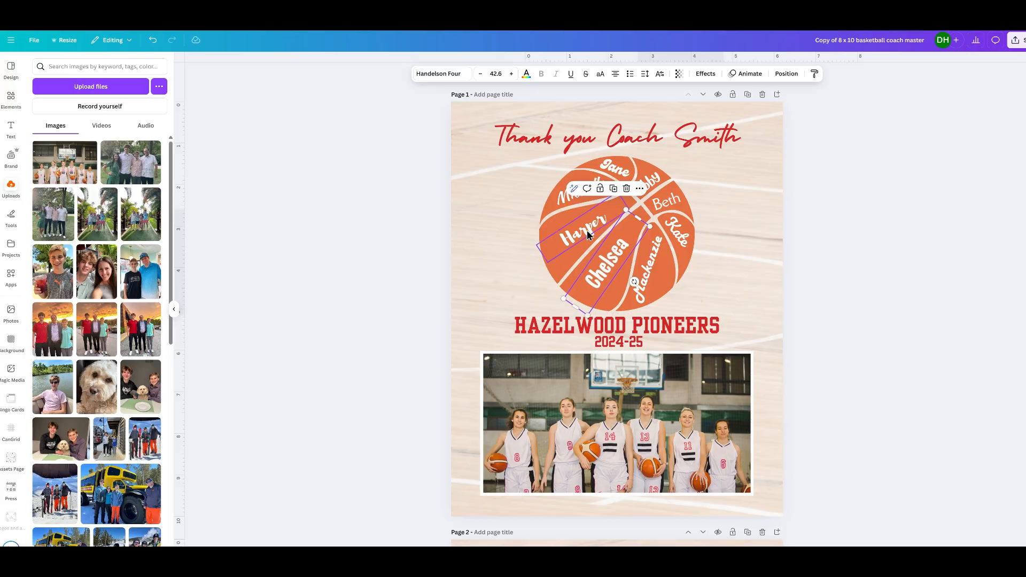
pyautogui.click(589, 233)
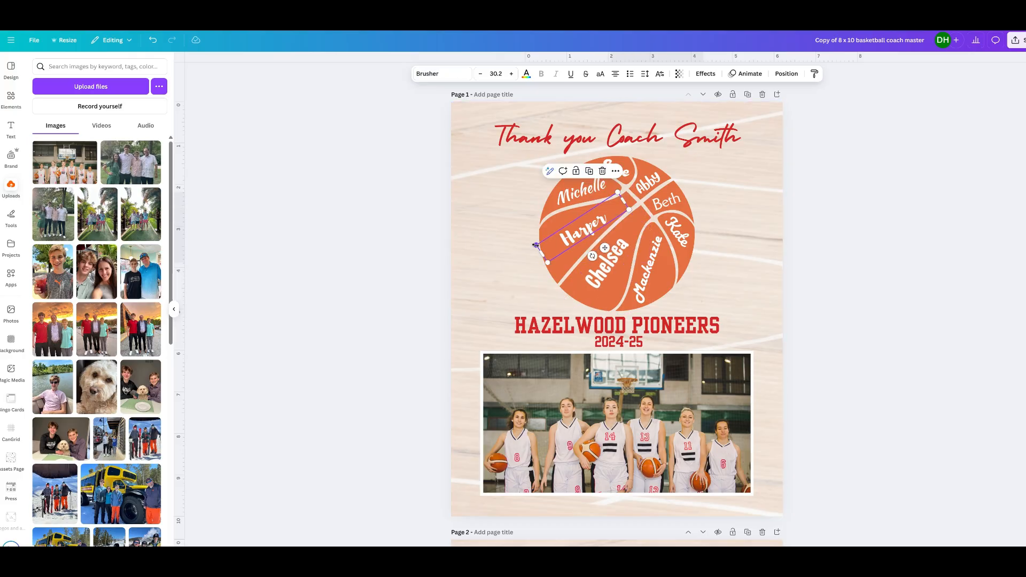
pyautogui.moveTo(536, 245); pyautogui.dragTo(573, 228)
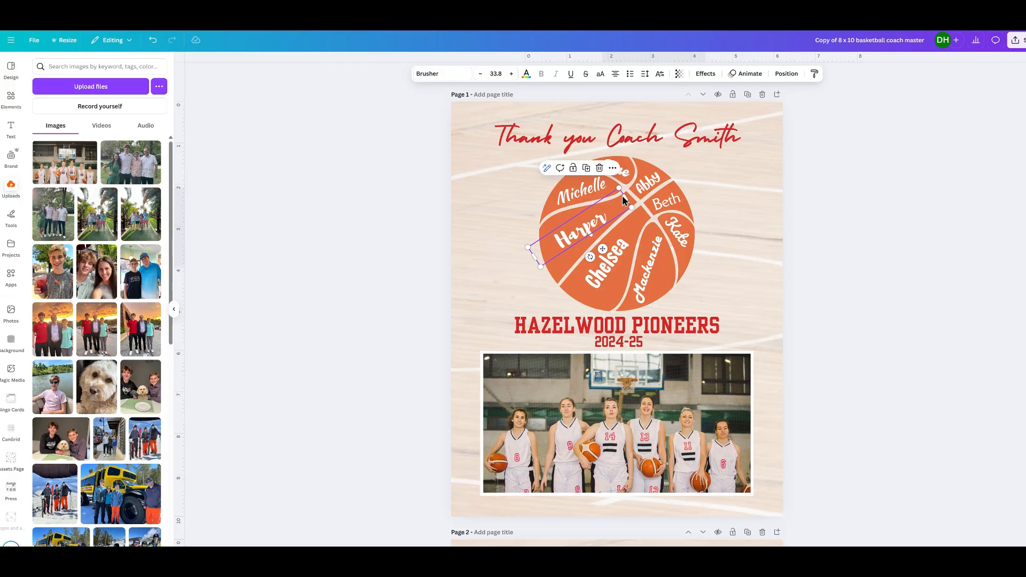
# Step: Replace the thin-lettered name in the basketball's right section with a longer one, widen its text box and scale it down to size 17.8
pyautogui.click(671, 203)
pyautogui.doubleClick(671, 201)
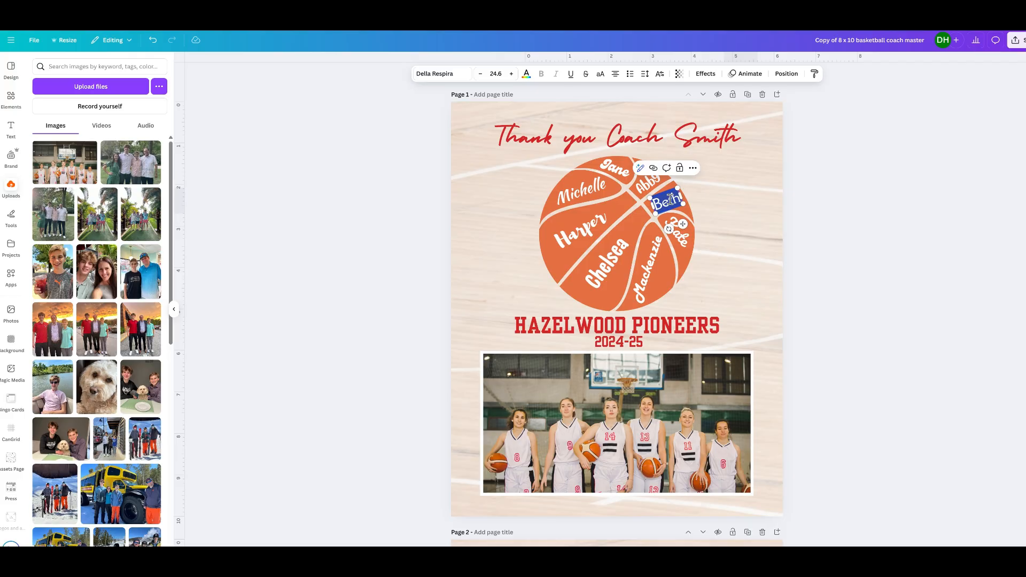
pyautogui.write('Abbey')
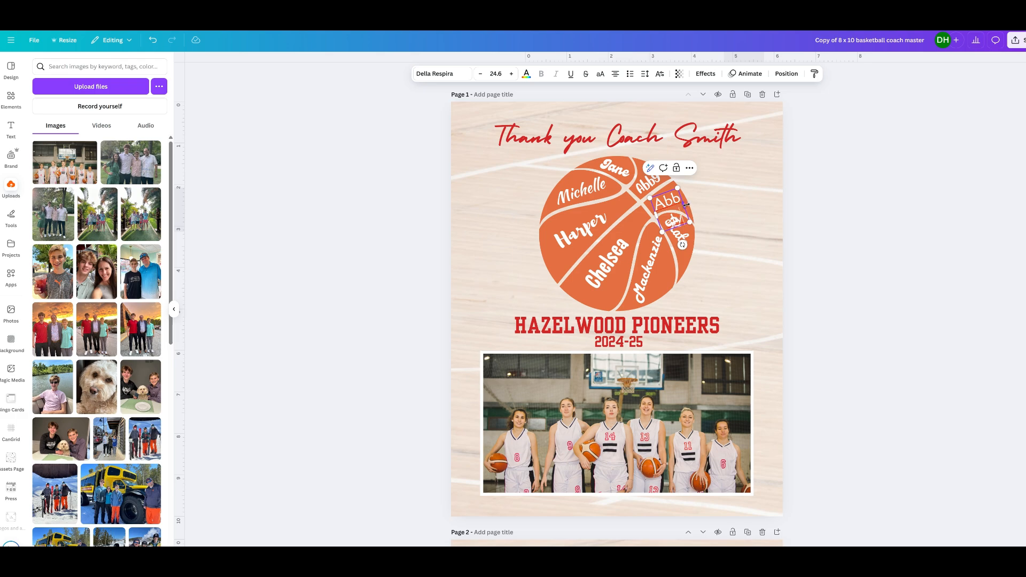
pyautogui.moveTo(687, 204); pyautogui.dragTo(704, 202)
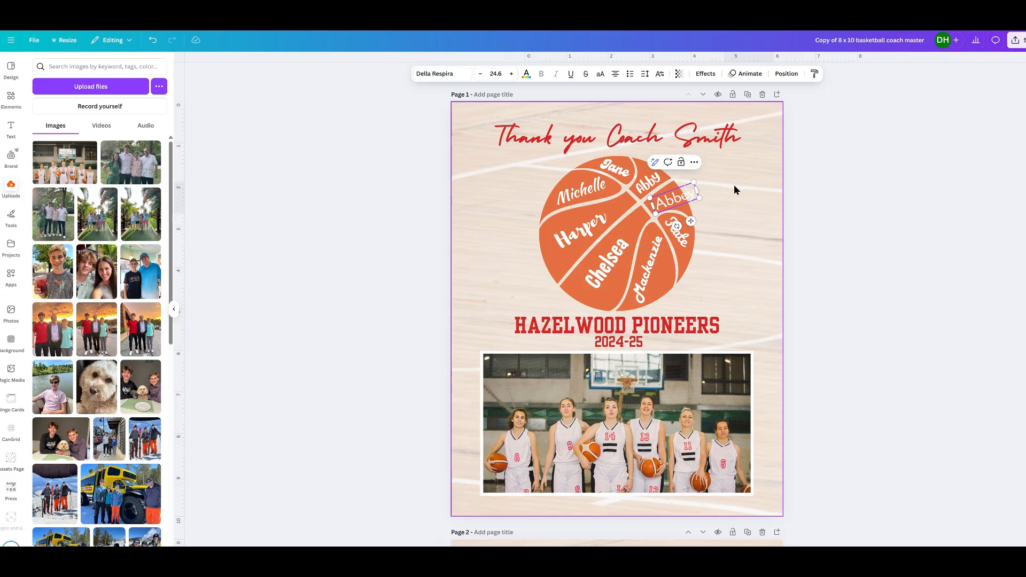
pyautogui.moveTo(693, 183); pyautogui.dragTo(682, 190)
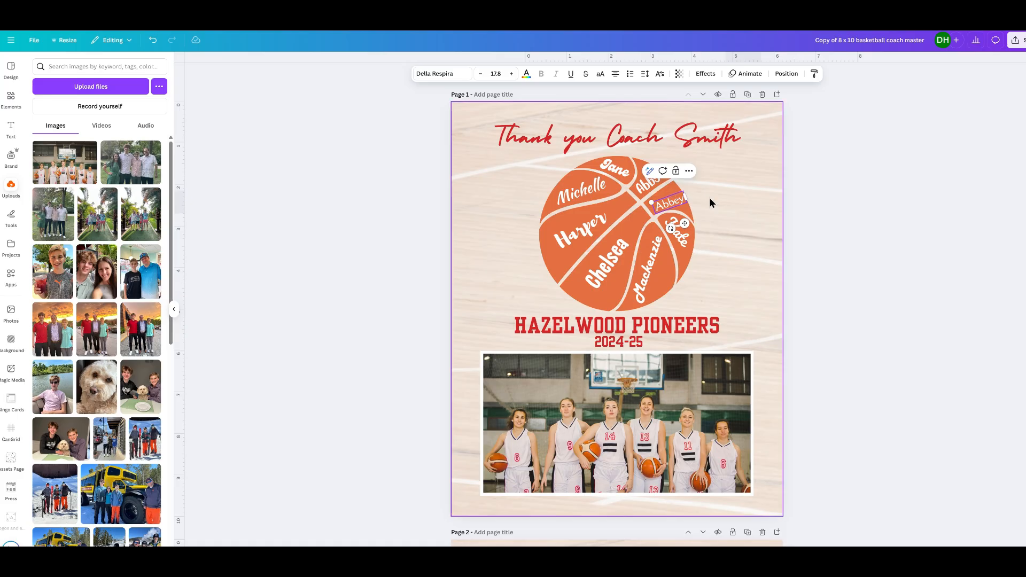
pyautogui.click(729, 207)
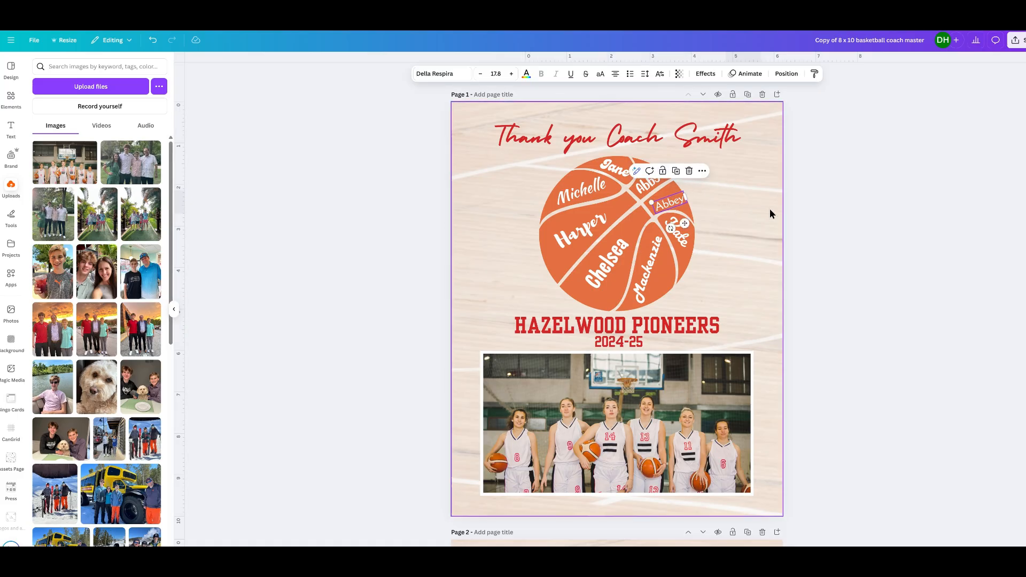
# Step: Reposition the new right-hand player name so it sits centered between the basketball's seams
pyautogui.click(669, 200)
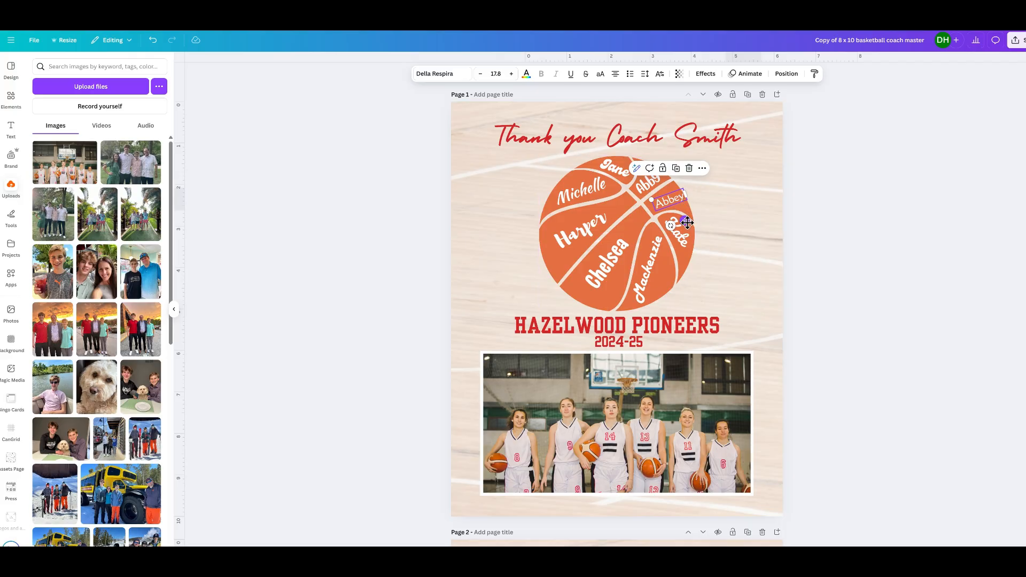
pyautogui.moveTo(685, 221); pyautogui.dragTo(682, 223)
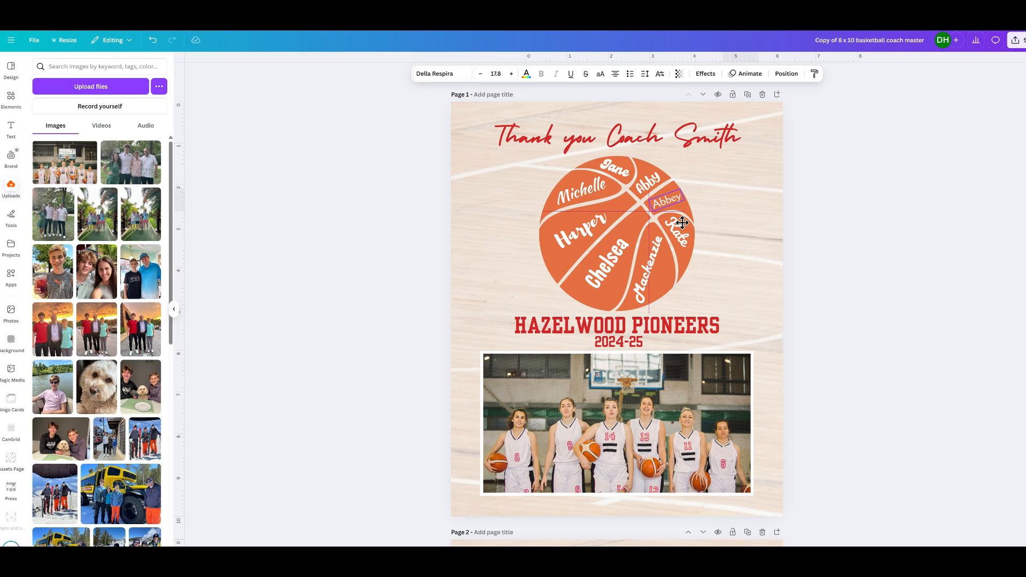
pyautogui.moveTo(683, 223); pyautogui.dragTo(683, 223)
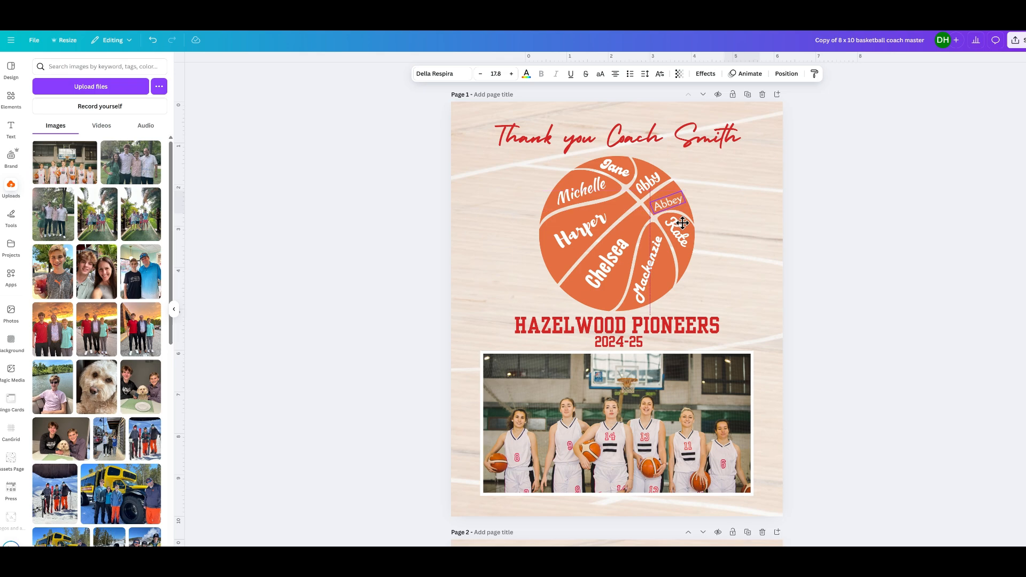
pyautogui.moveTo(683, 223); pyautogui.dragTo(681, 222)
pyautogui.click(718, 223)
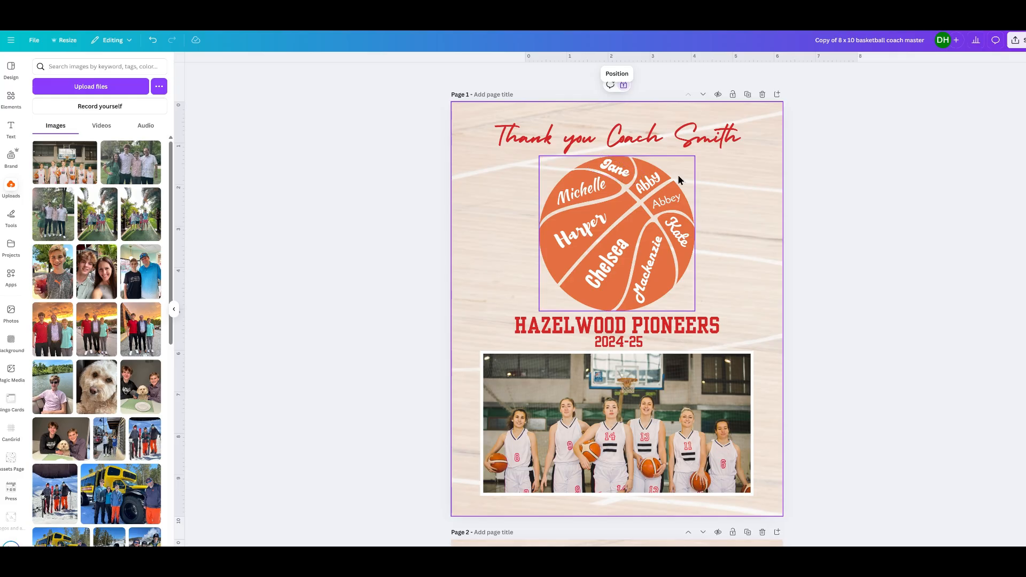
# Step: Change the font of the player names in the basketball's top and upper-left sections to Blueberry
pyautogui.click(647, 182)
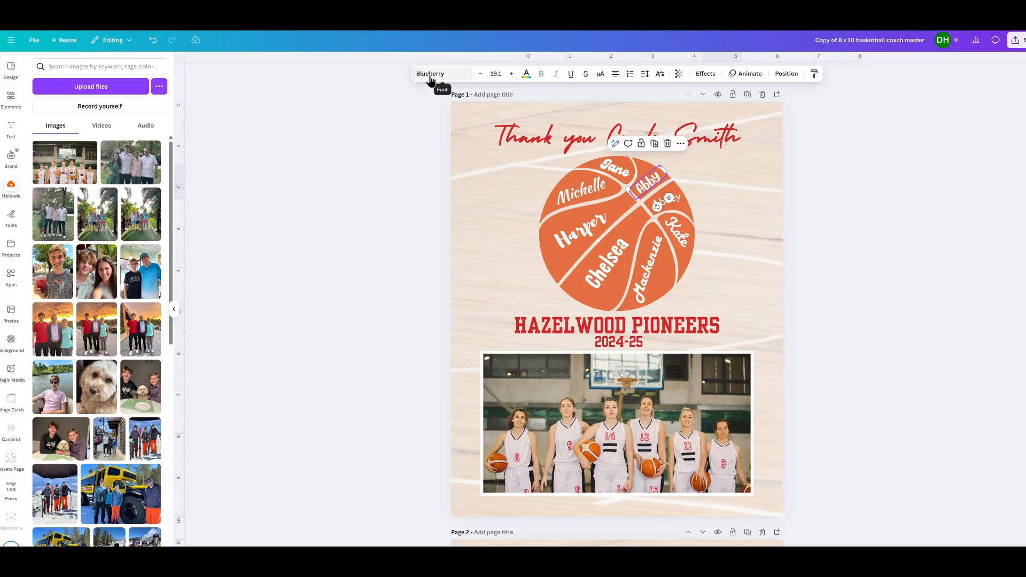
pyautogui.click(615, 169)
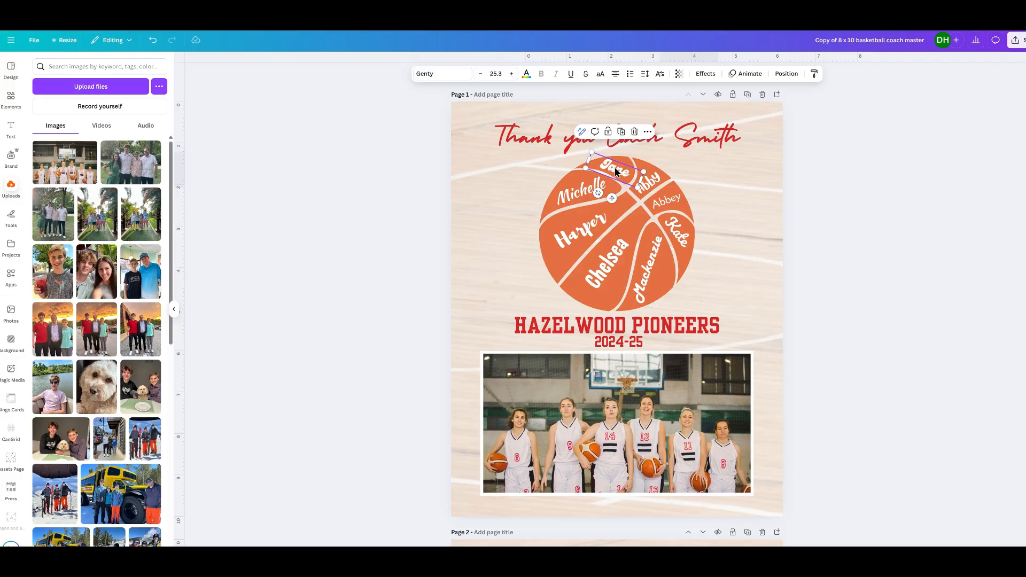
pyautogui.click(428, 77)
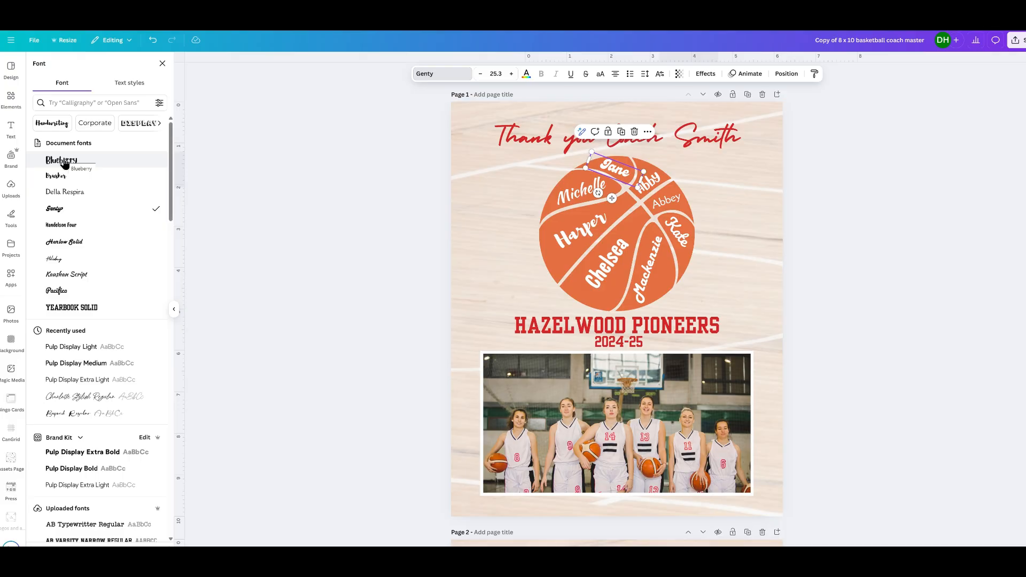
pyautogui.click(566, 191)
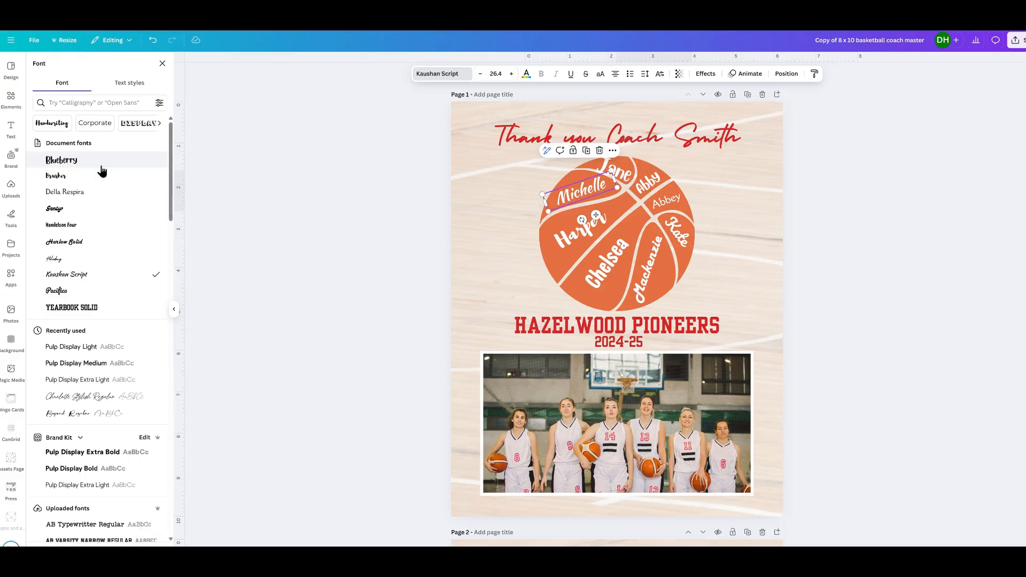
pyautogui.click(66, 161)
pyautogui.click(515, 172)
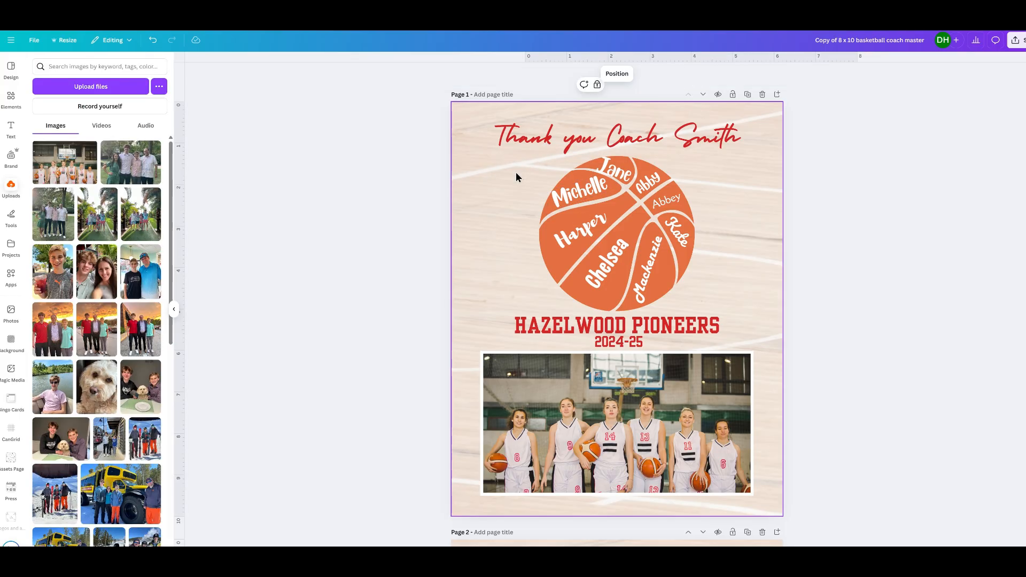
# Step: Apply the Blueberry font to all the player names on the basketball at once
pyautogui.moveTo(506, 163); pyautogui.dragTo(746, 301)
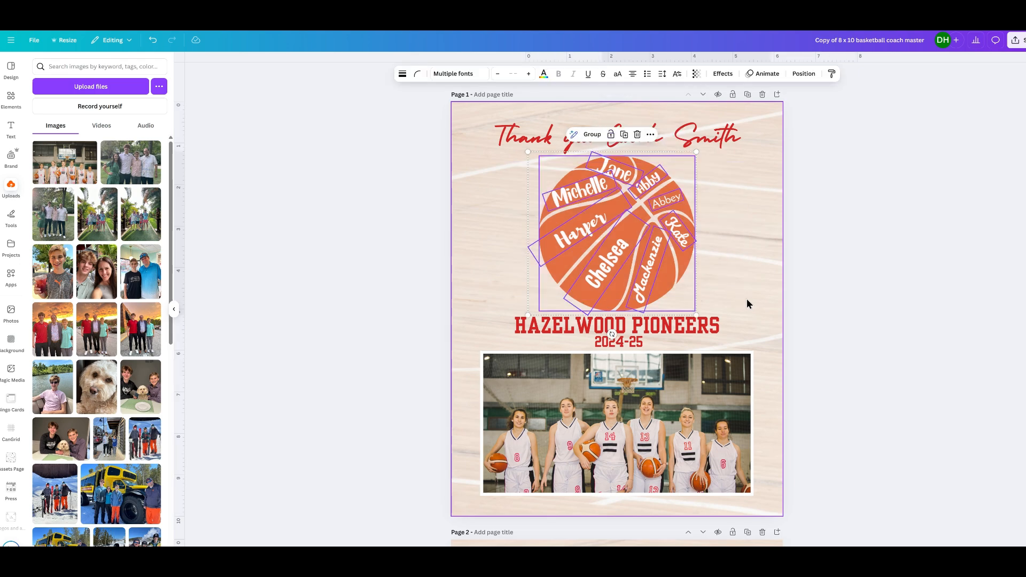
pyautogui.click(452, 75)
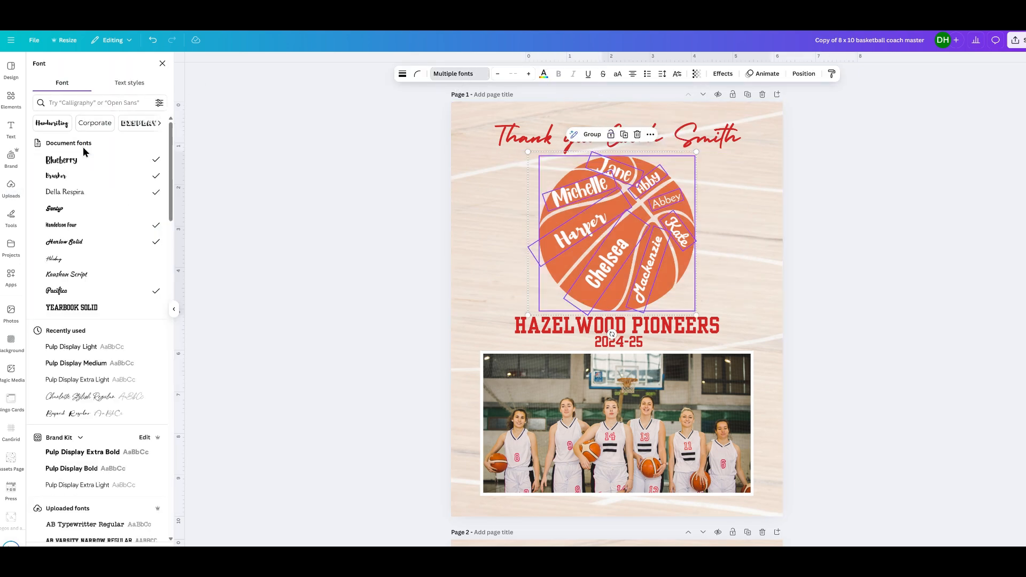
pyautogui.click(77, 164)
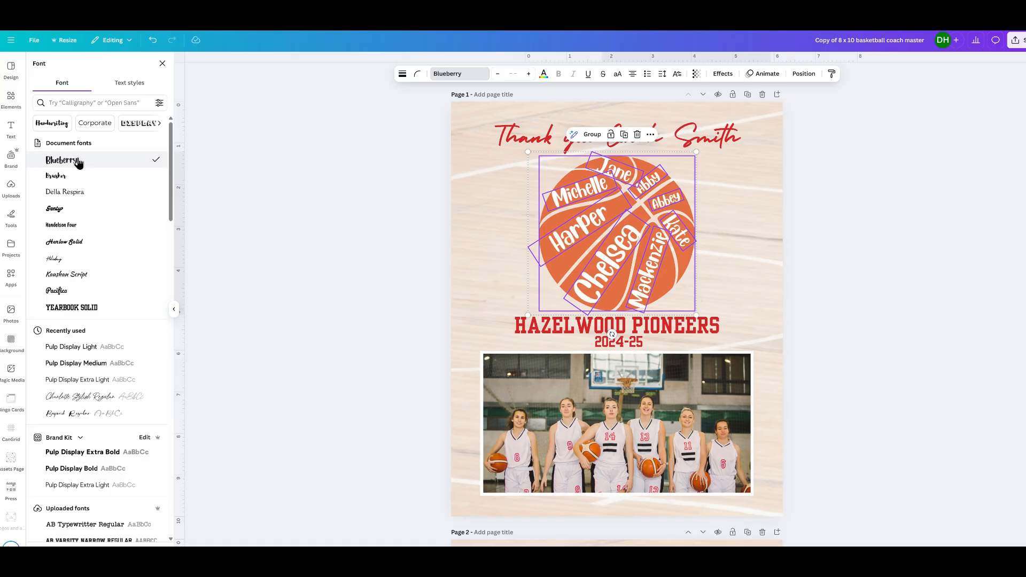
pyautogui.click(736, 220)
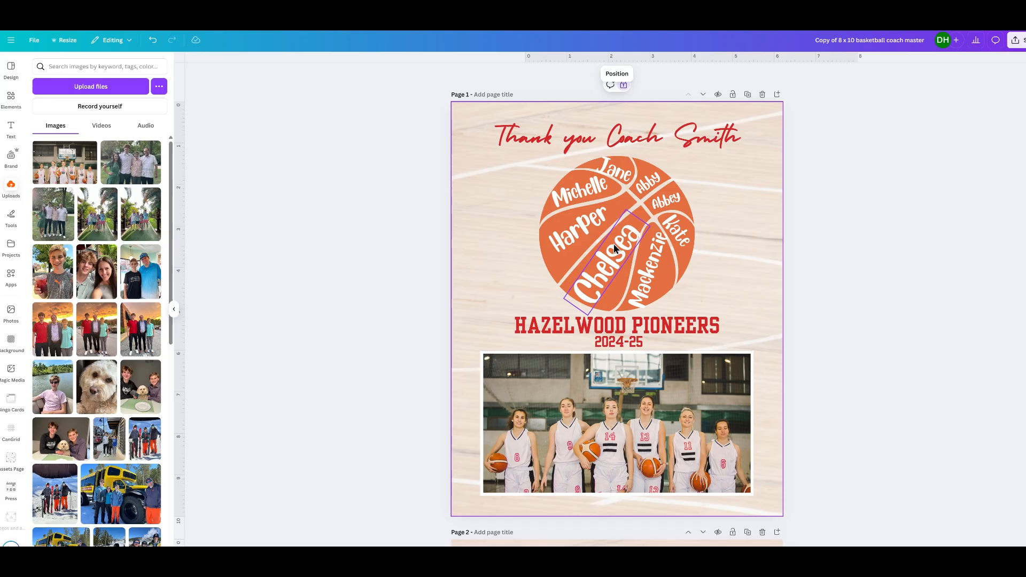
# Step: Scale down the player name in the basketball's bottom-center section and recenter it between the seams
pyautogui.click(599, 275)
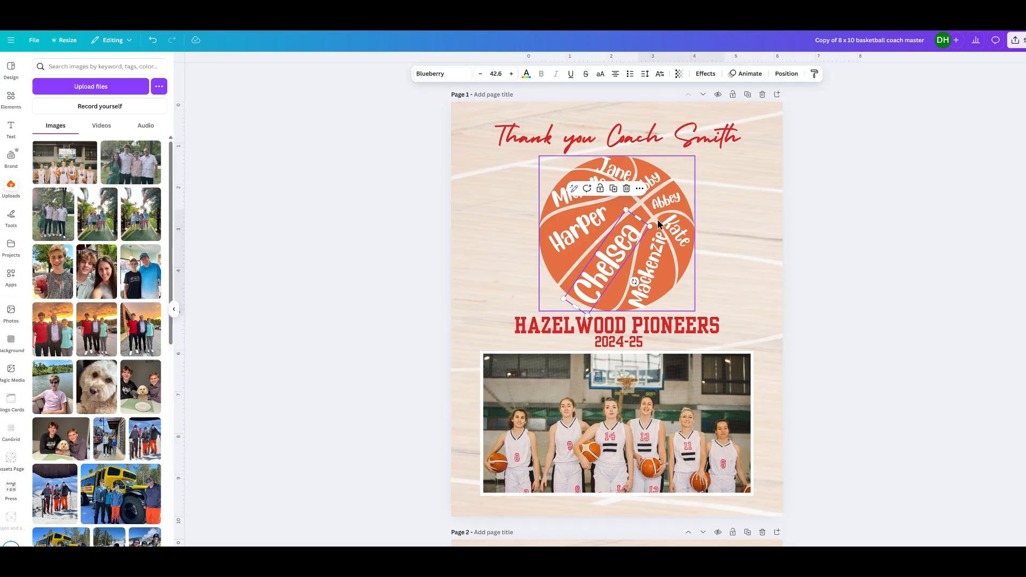
pyautogui.moveTo(588, 314); pyautogui.dragTo(595, 293)
pyautogui.moveTo(615, 244); pyautogui.dragTo(609, 255)
# Step: Shrink the name in the basketball's lower-right section to fit and reduce the name in the top section to size 20.3
pyautogui.click(657, 258)
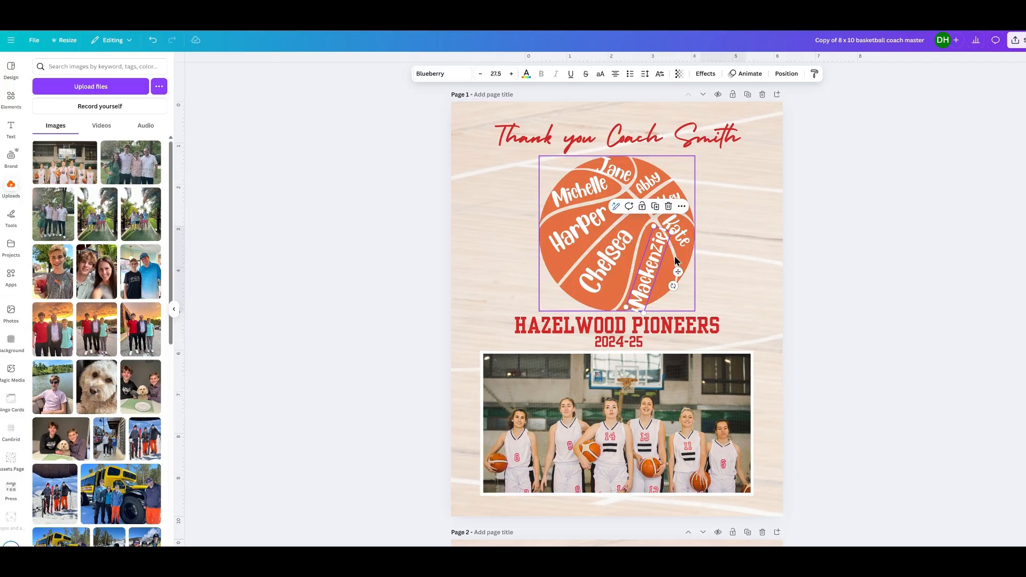
pyautogui.moveTo(653, 227); pyautogui.dragTo(654, 264)
pyautogui.click(620, 172)
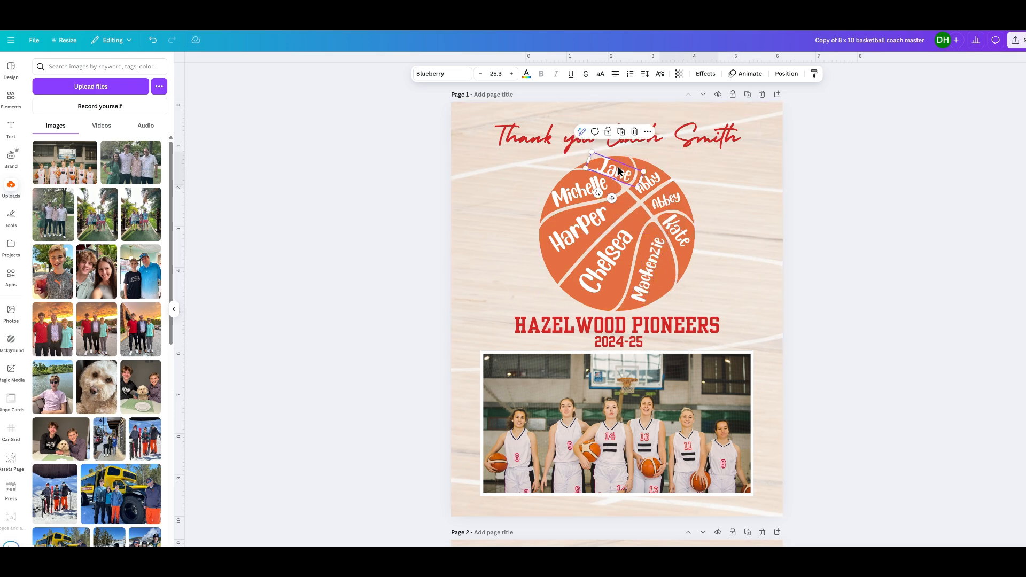
pyautogui.moveTo(592, 153)
pyautogui.mouseDown()
pyautogui.moveTo(616, 168)
pyautogui.moveTo(600, 155)
pyautogui.mouseUp()
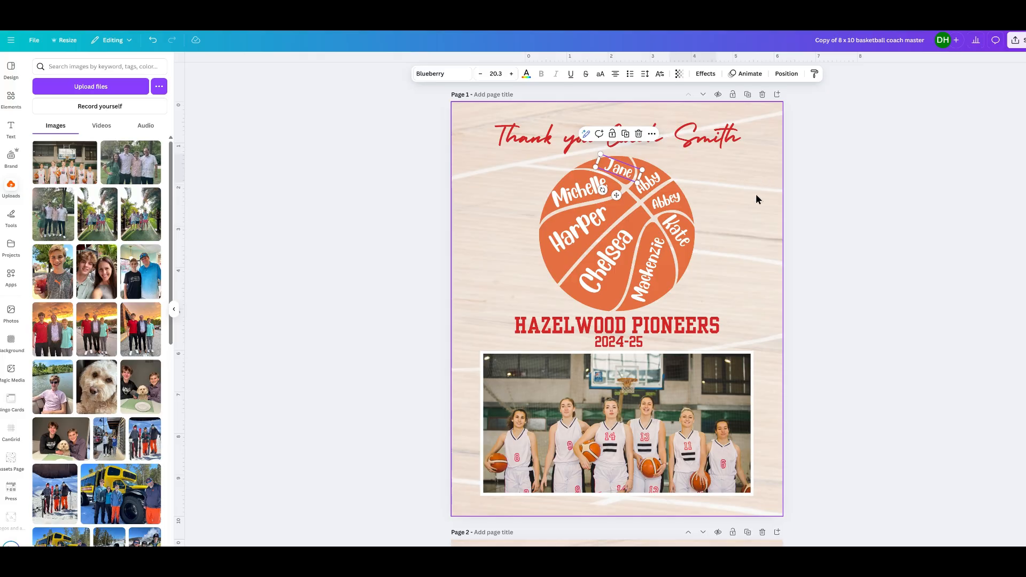
# Step: Browse the available fonts for the player name in the upper-left section of the page 1 basketball
pyautogui.click(751, 250)
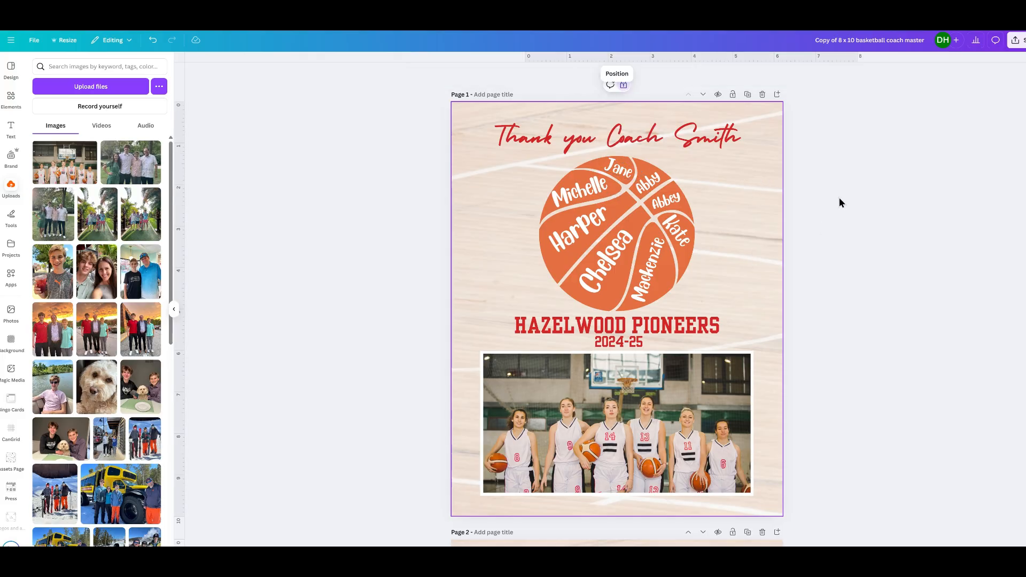
pyautogui.click(591, 197)
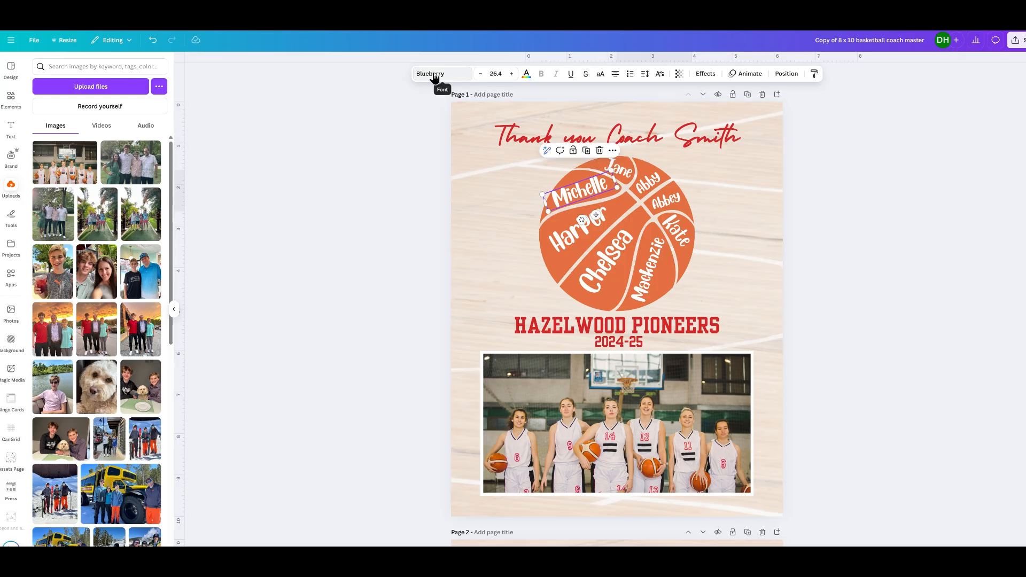
pyautogui.click(425, 77)
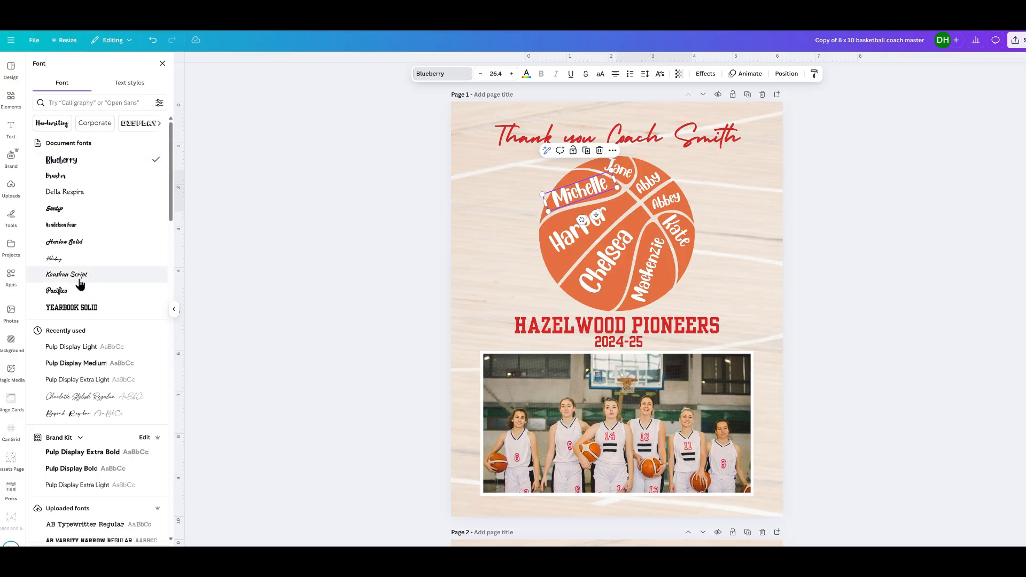
pyautogui.scroll(-3, 97, 396)
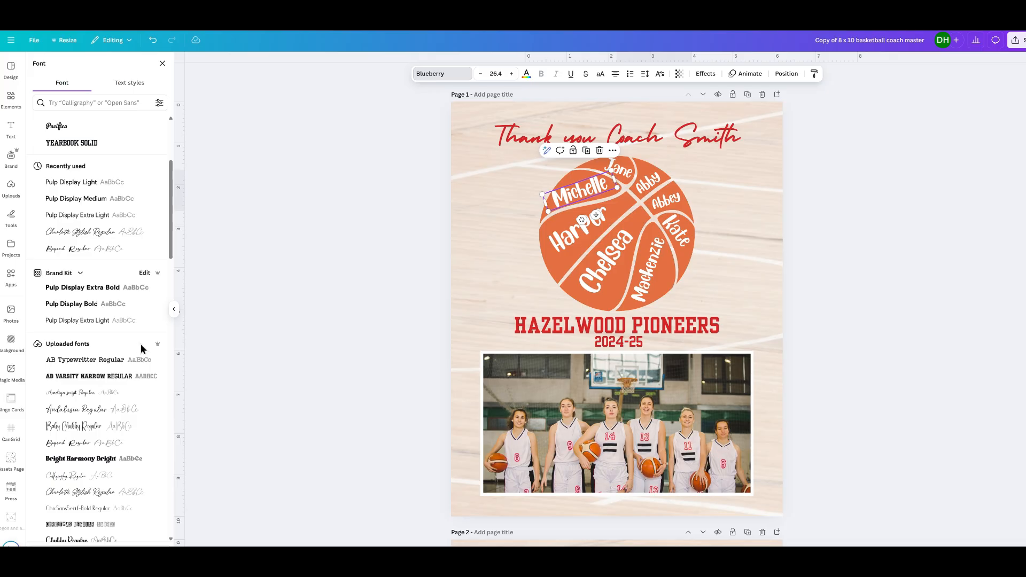
pyautogui.scroll(-10, 123, 382)
pyautogui.scroll(-10, 124, 394)
pyautogui.scroll(-5, 105, 379)
pyautogui.scroll(10, 106, 379)
pyautogui.scroll(10, 104, 378)
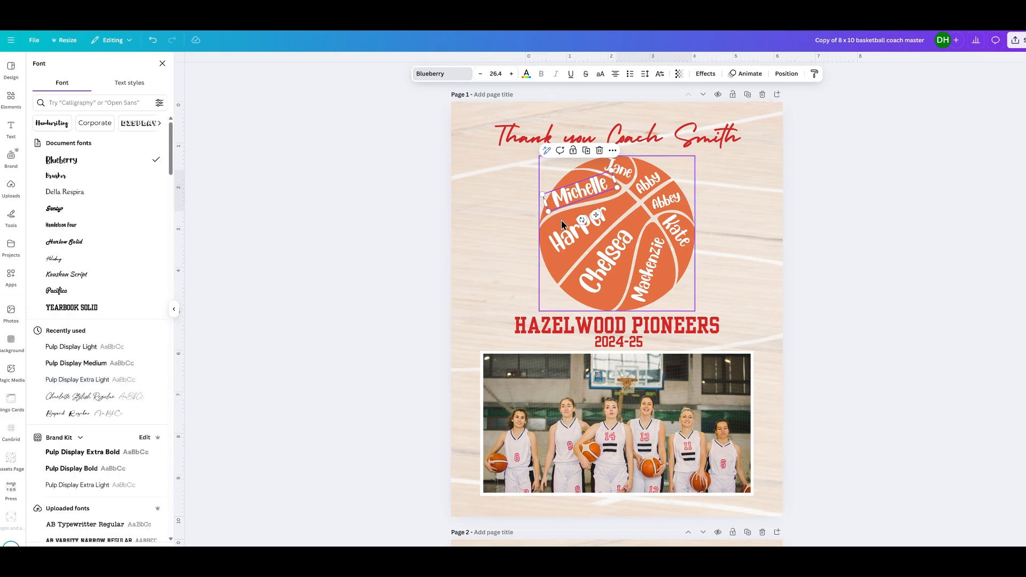
pyautogui.click(497, 188)
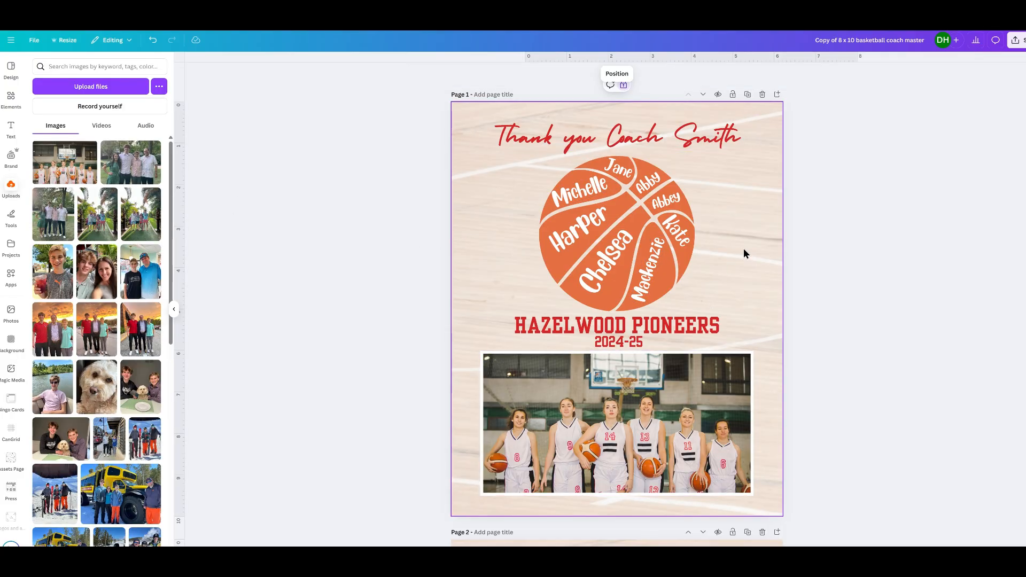
# Step: Reapply the Curve effect at -50 to the name in the page 2 basketball's lower-right section and reposition it between the seams
pyautogui.scroll(-7, 829, 334)
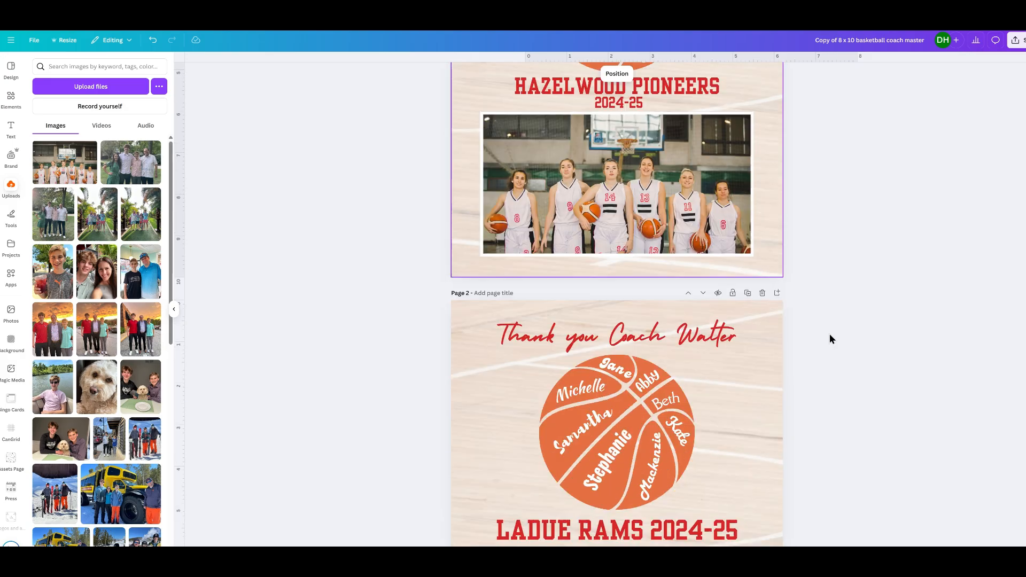
pyautogui.scroll(-2, 866, 341)
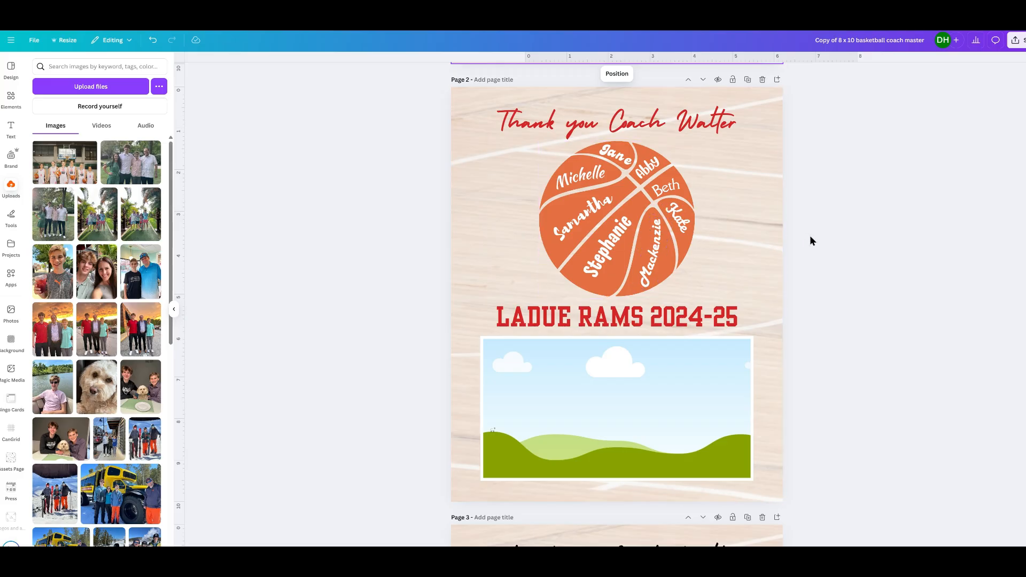
pyautogui.click(652, 260)
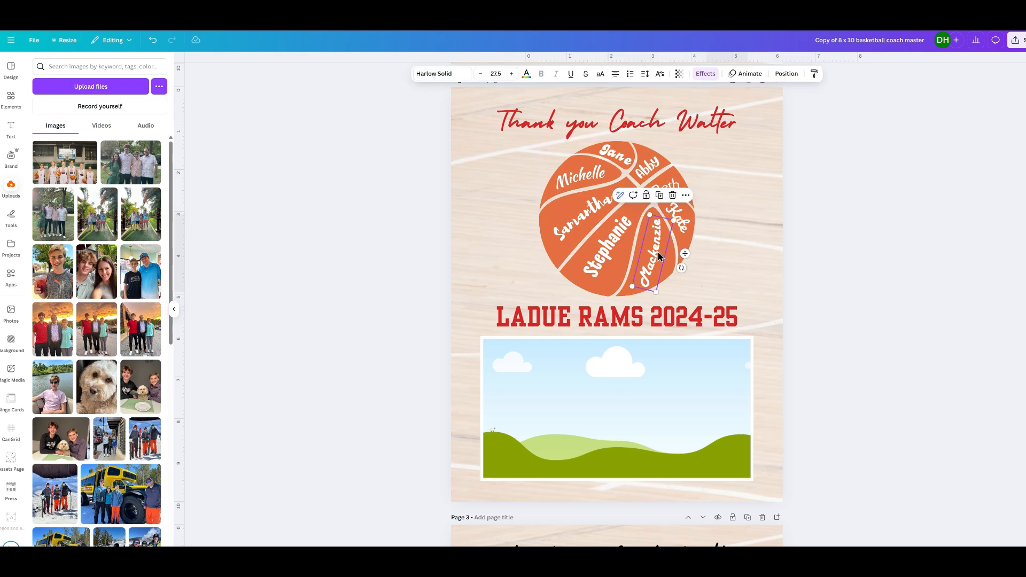
pyautogui.click(707, 75)
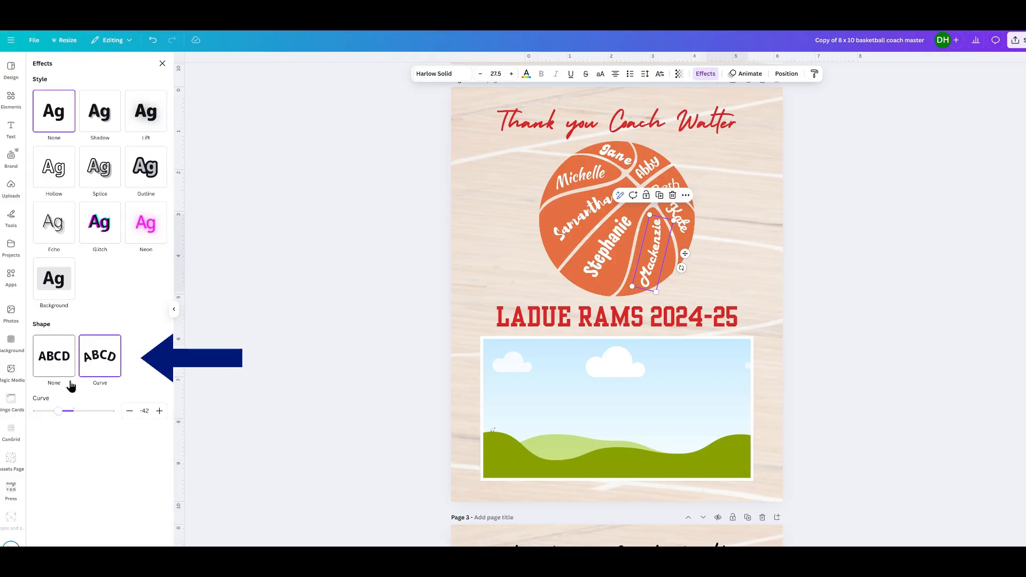
pyautogui.click(51, 363)
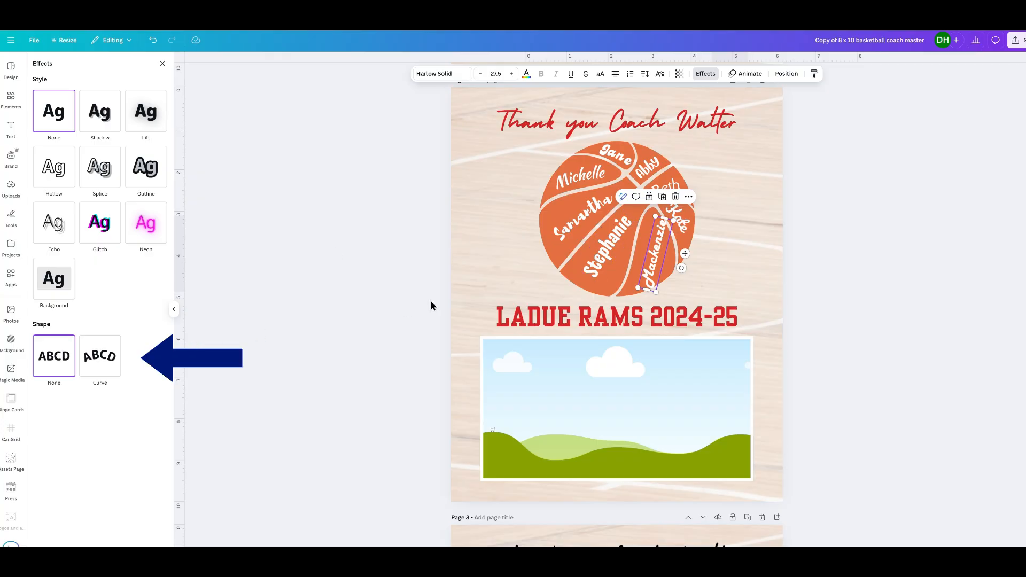
pyautogui.click(106, 361)
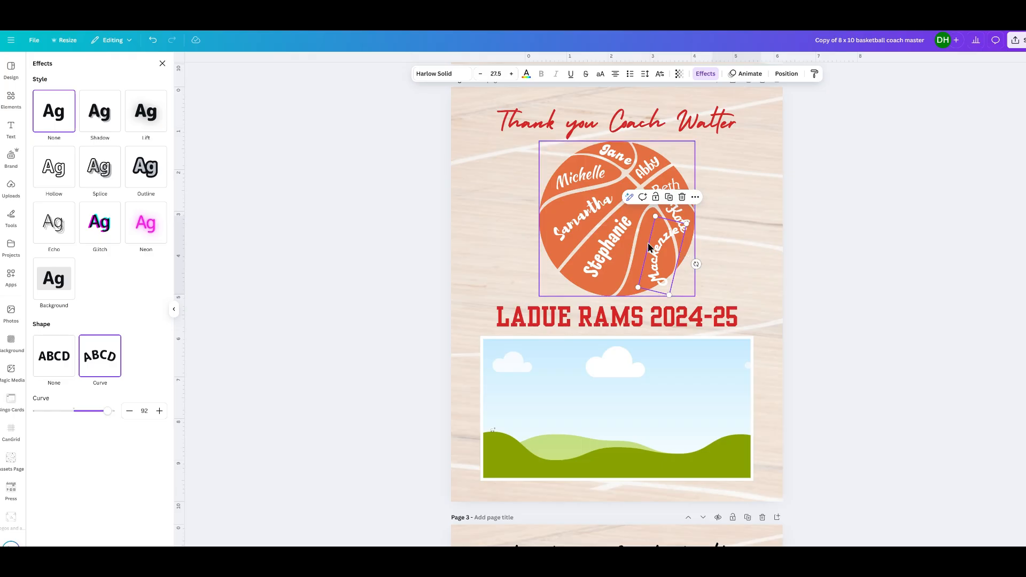
pyautogui.moveTo(107, 412); pyautogui.dragTo(55, 426)
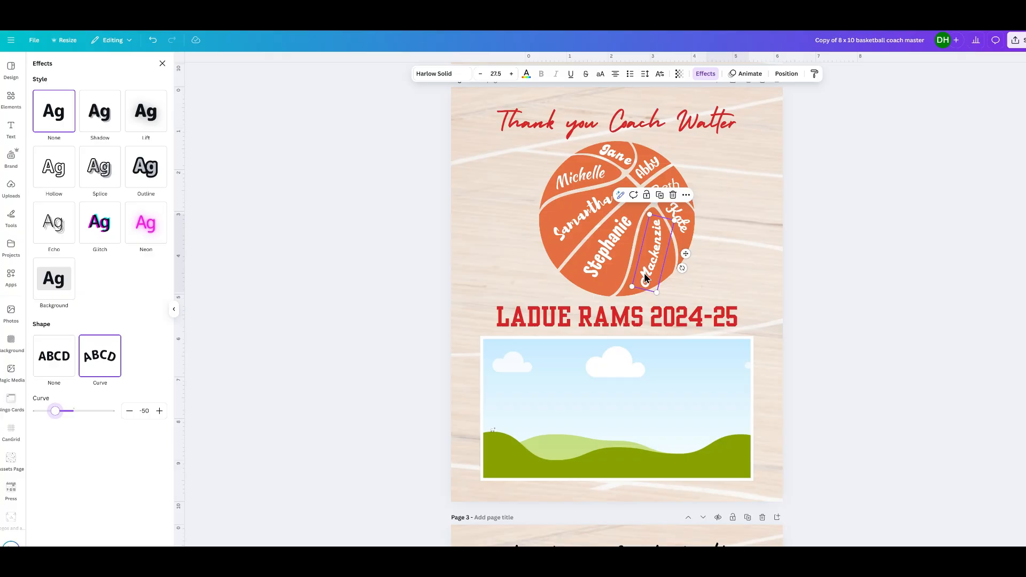
pyautogui.moveTo(682, 268); pyautogui.dragTo(653, 245)
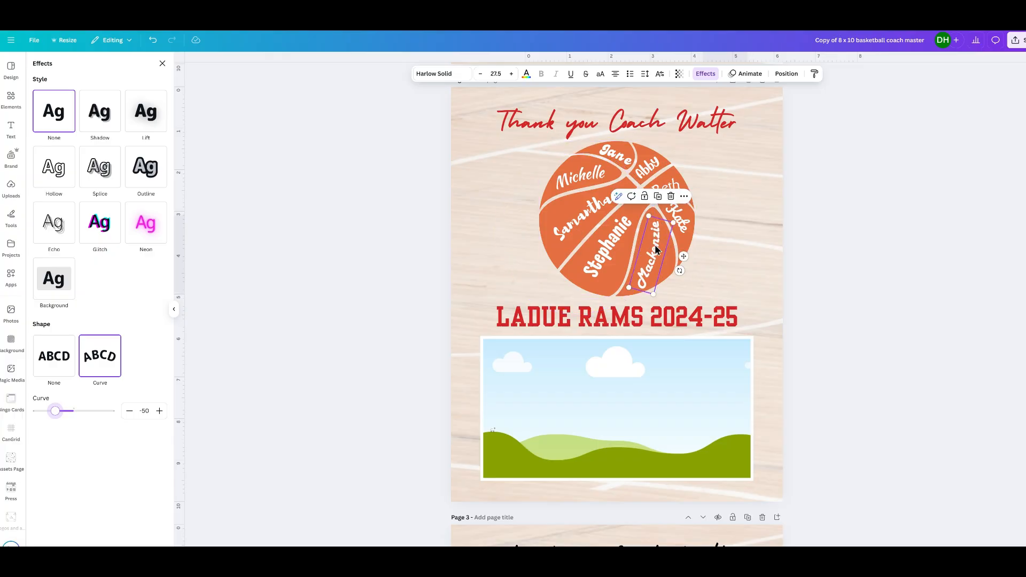
pyautogui.click(720, 217)
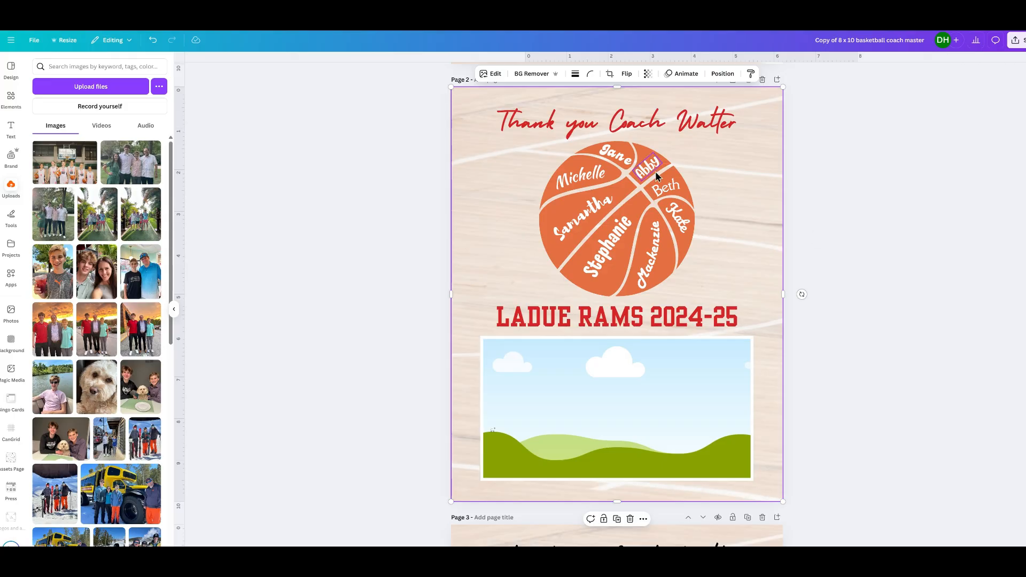
# Step: Examine the curve settings of the name in the page 2 basketball's middle-left section and compare with the page 1 names
pyautogui.click(584, 220)
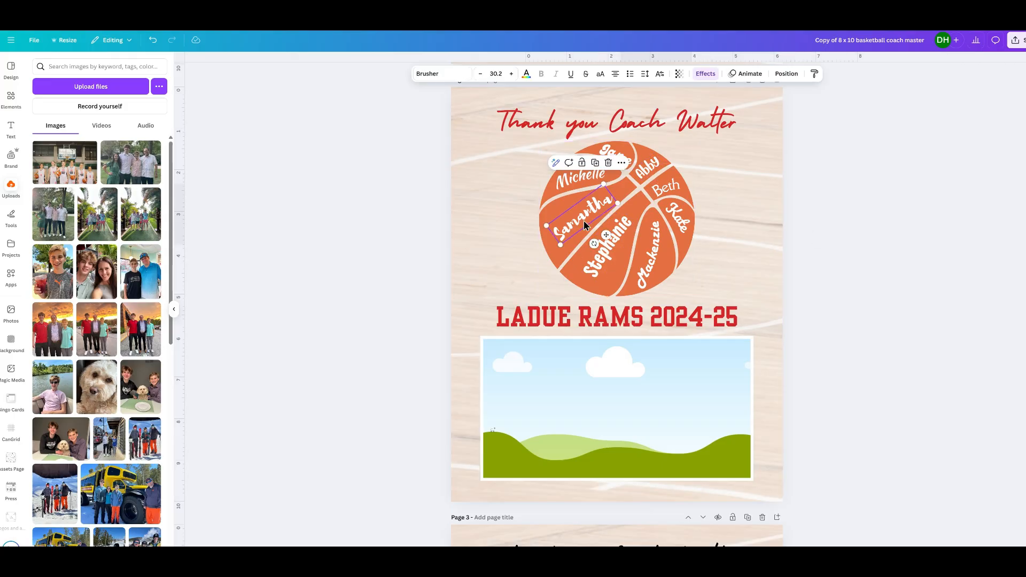
pyautogui.click(705, 73)
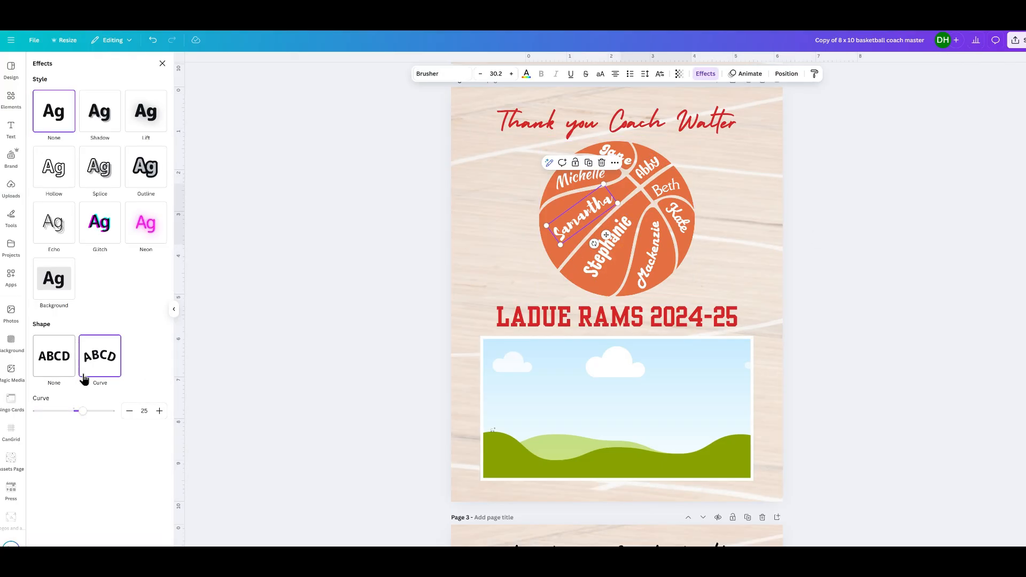
pyautogui.scroll(3, 743, 251)
pyautogui.scroll(5, 745, 251)
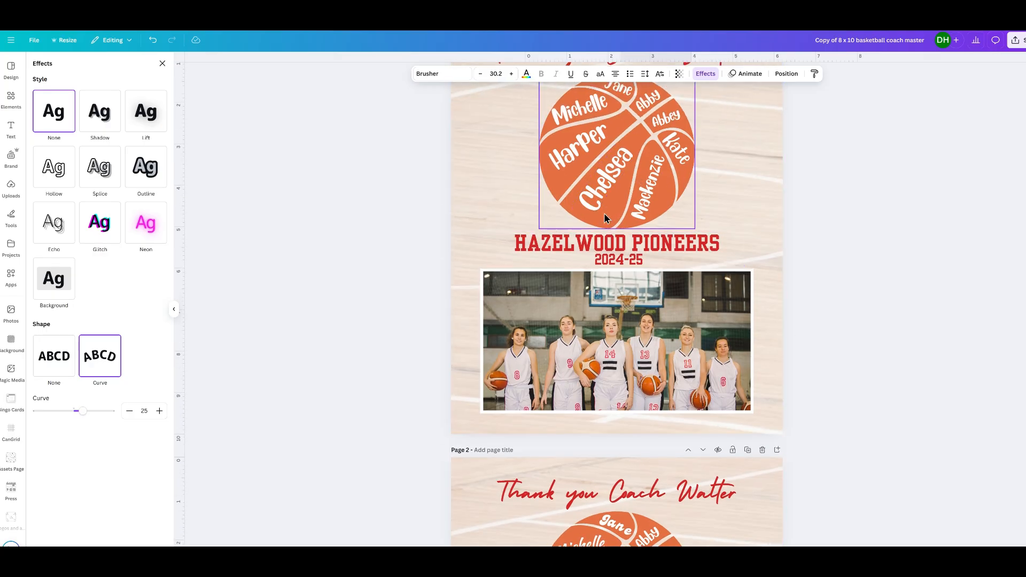
pyautogui.scroll(-5, 795, 410)
pyautogui.click(710, 324)
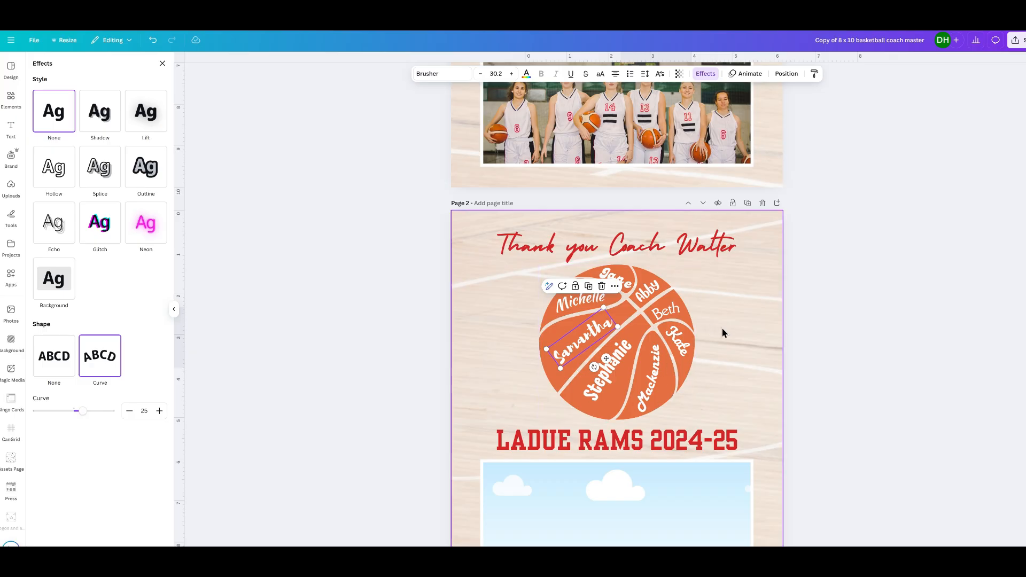
# Step: Review the blue basketball template variations on pages 3 and 4 and the sample team photos on page 5
pyautogui.scroll(-11, 749, 319)
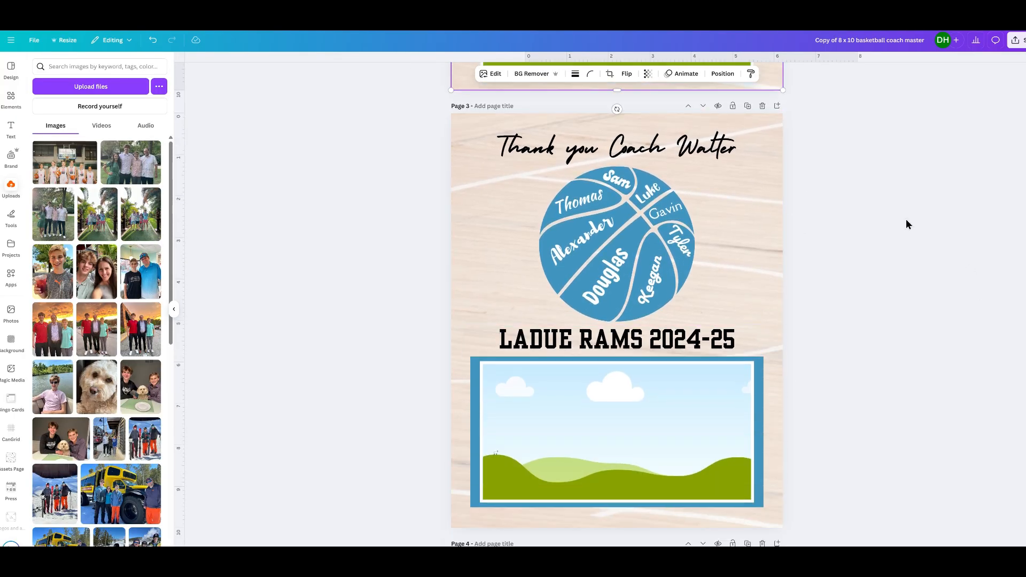
pyautogui.scroll(-4, 713, 234)
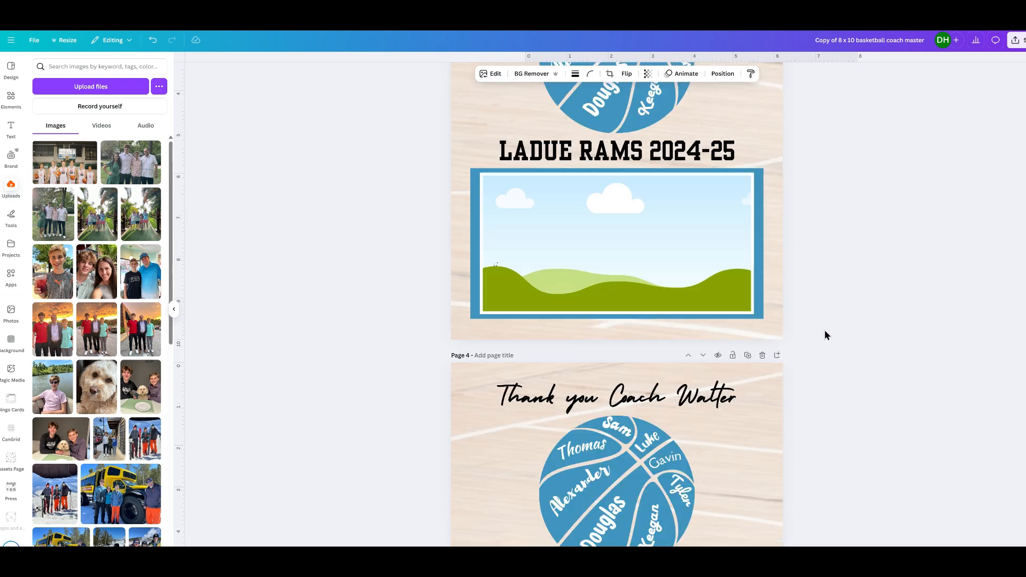
pyautogui.scroll(3, 869, 321)
pyautogui.scroll(1, 869, 323)
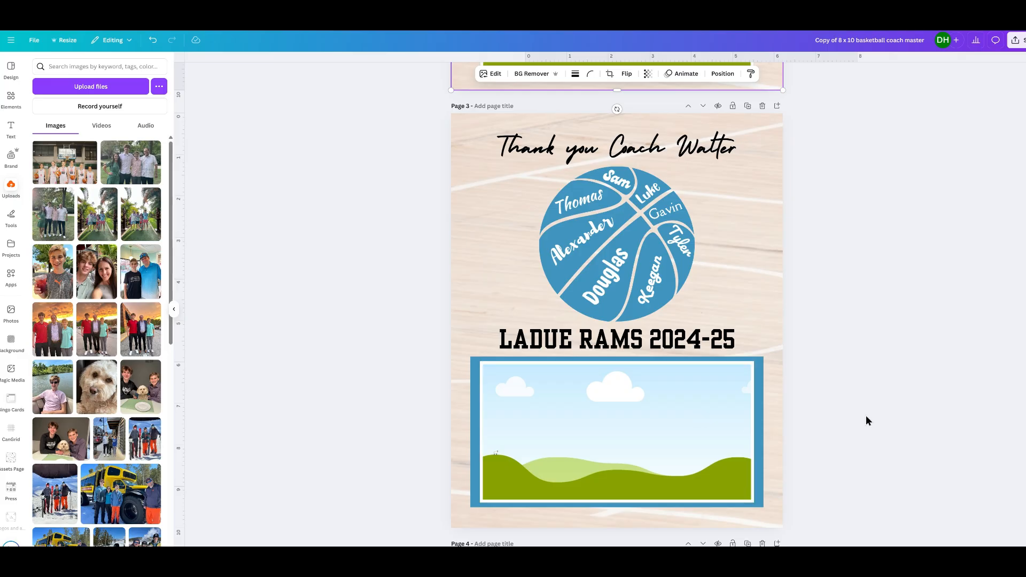
pyautogui.scroll(-15, 866, 420)
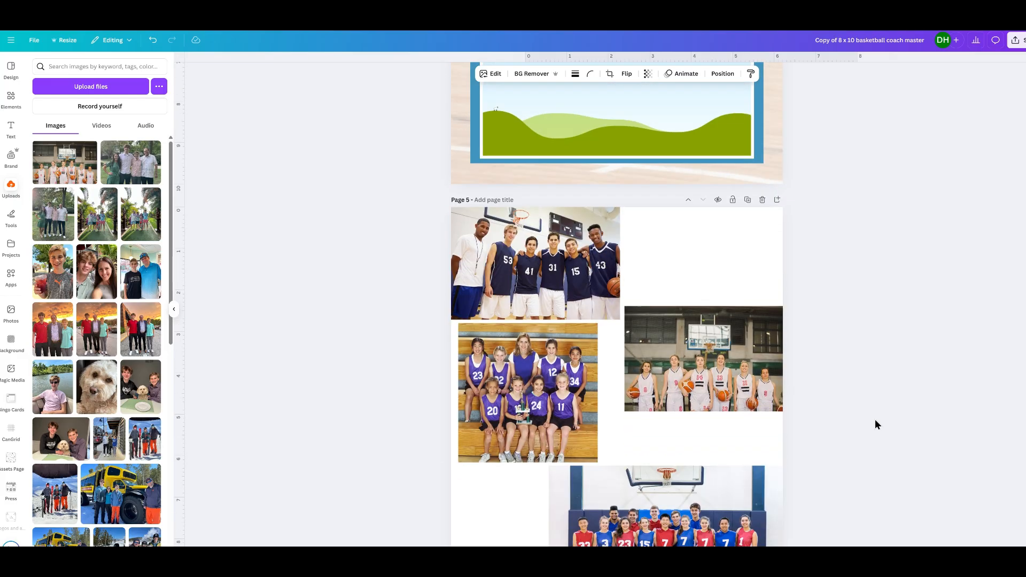
pyautogui.scroll(-2, 874, 422)
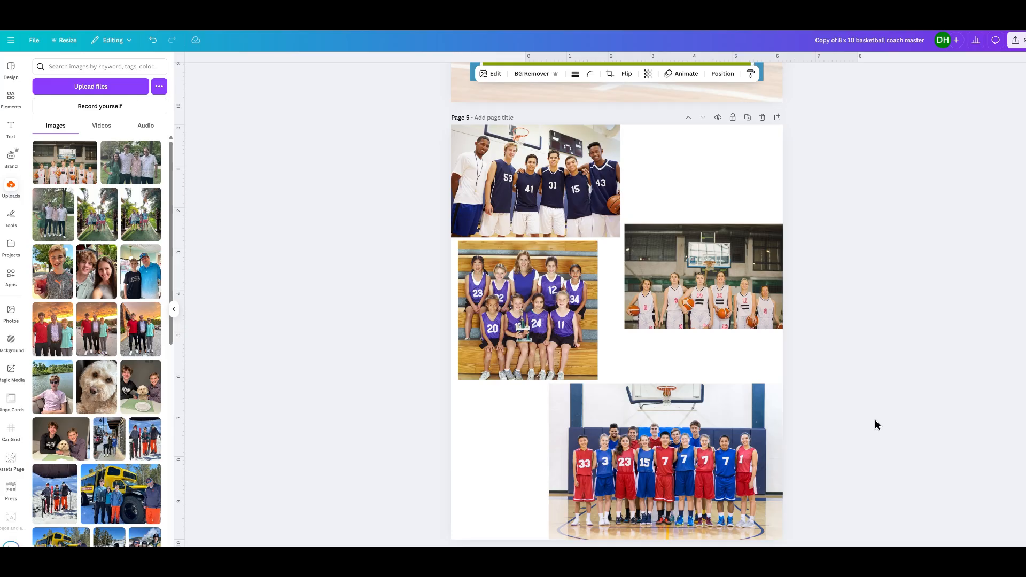
# Step: Copy the team photo with the navy jerseys from page 5 and place it in the photo frame on page 4
pyautogui.scroll(2, 875, 424)
pyautogui.rightClick(531, 263)
pyautogui.click(569, 278)
pyautogui.scroll(6, 947, 348)
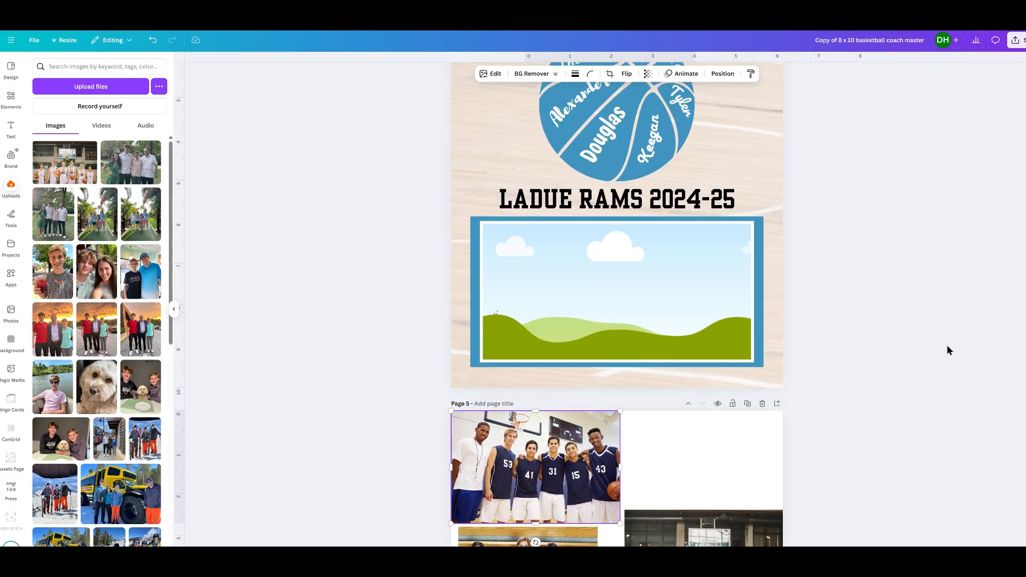
pyautogui.rightClick(604, 416)
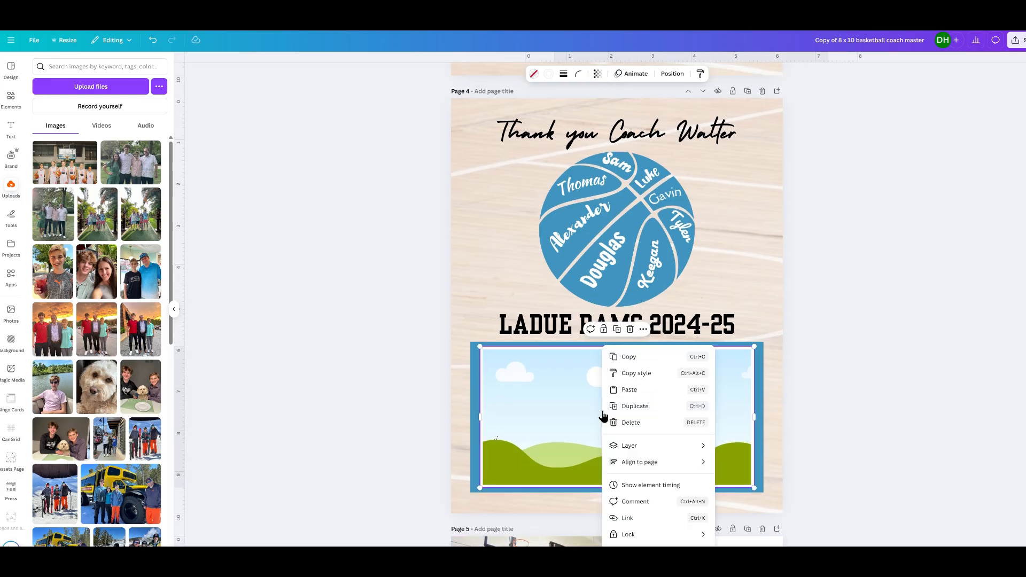
pyautogui.click(620, 390)
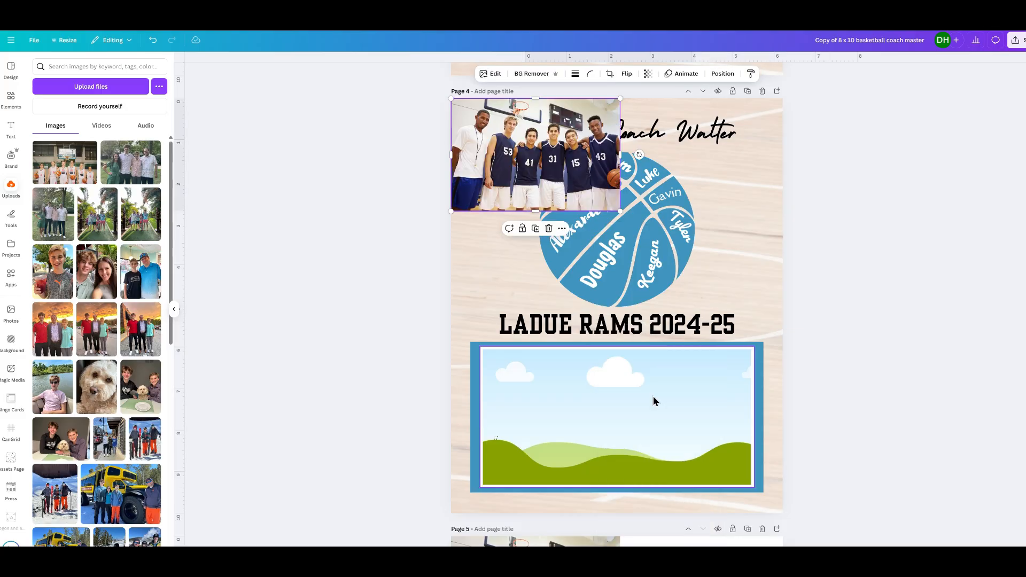
pyautogui.moveTo(519, 137); pyautogui.dragTo(598, 398)
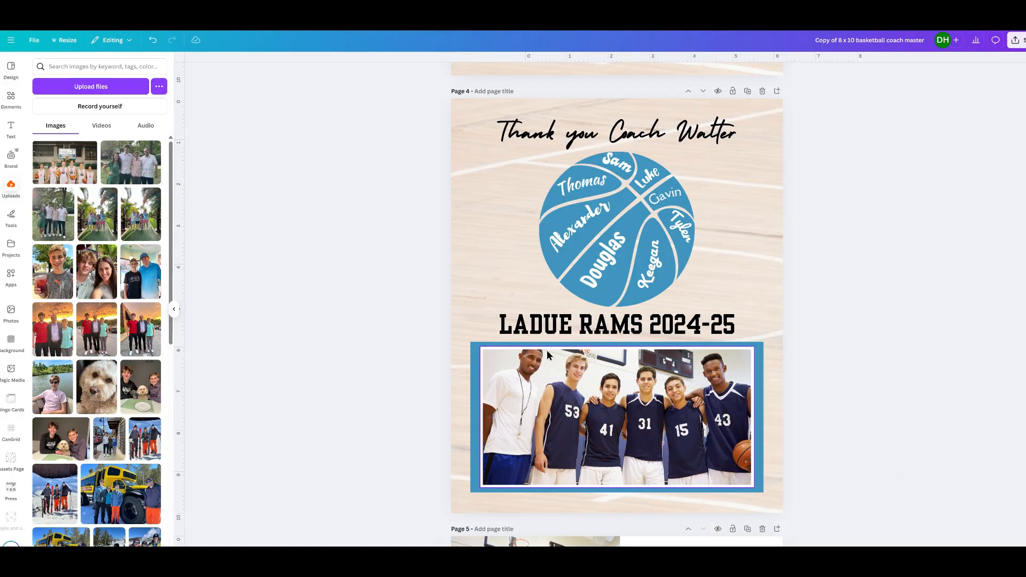
# Step: Shift the team photo down within its page 4 frame so the players' heads have more room above them
pyautogui.click(628, 409)
pyautogui.doubleClick(628, 408)
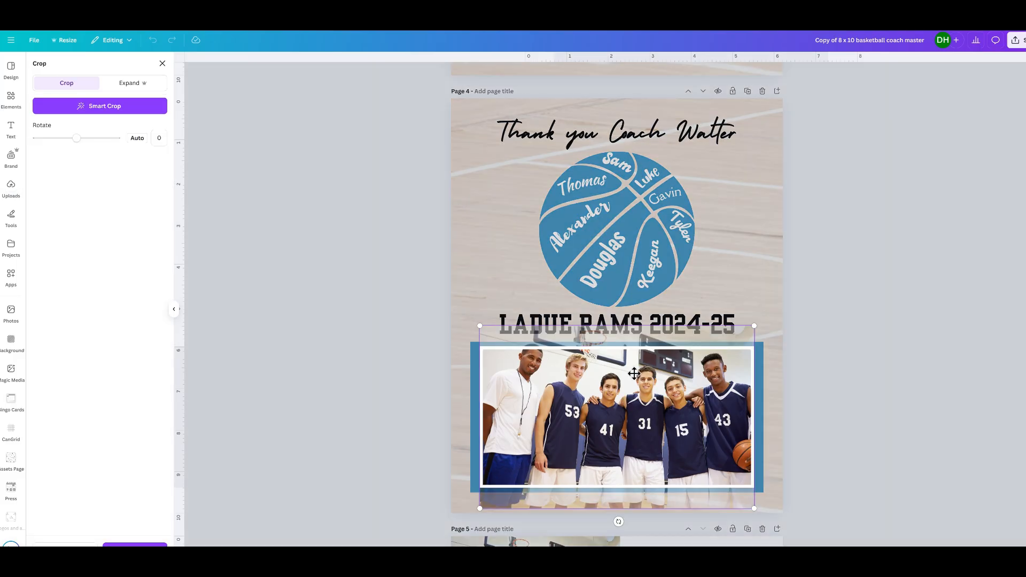
pyautogui.moveTo(635, 377); pyautogui.dragTo(640, 401)
pyautogui.click(825, 322)
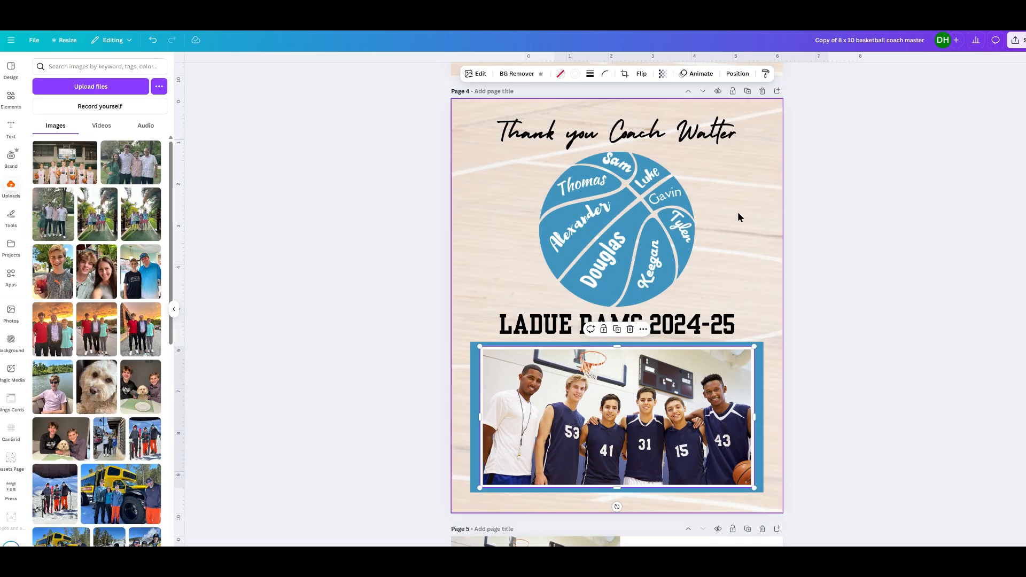
# Step: Try the dark navy photo color on the rectangle behind the page 4 team photo and undo the recolor
pyautogui.click(762, 287)
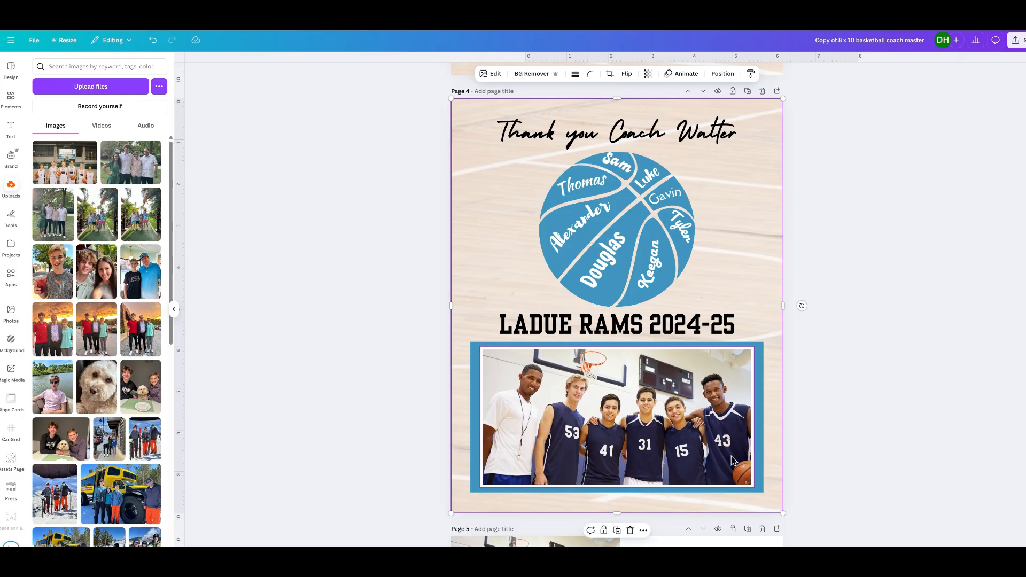
pyautogui.click(762, 426)
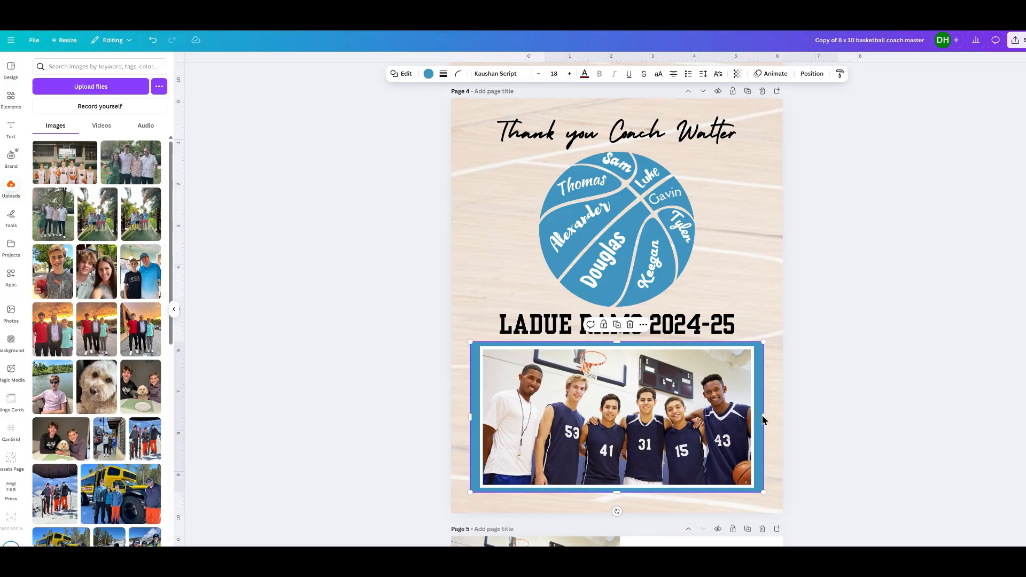
pyautogui.click(428, 74)
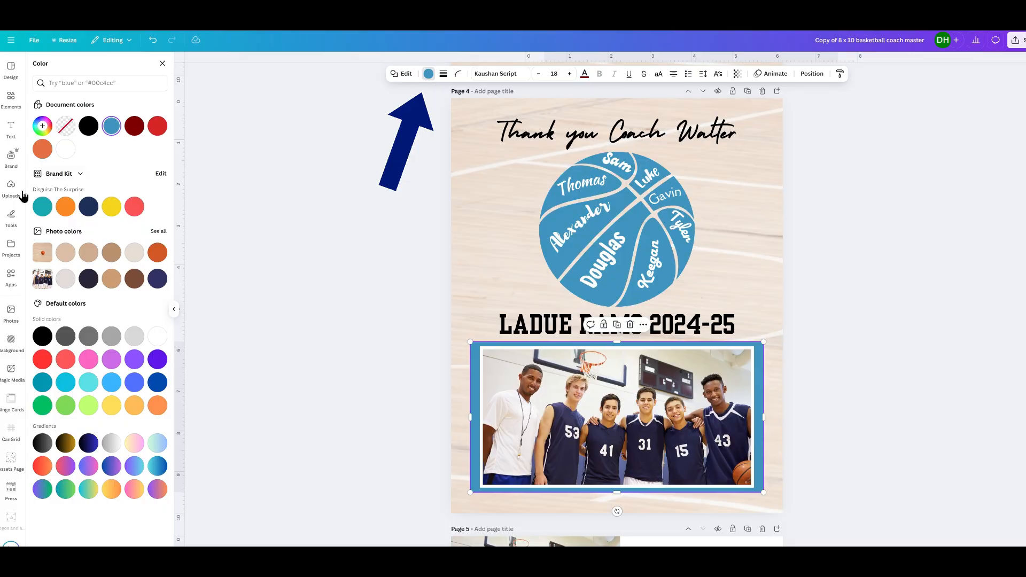
pyautogui.click(158, 280)
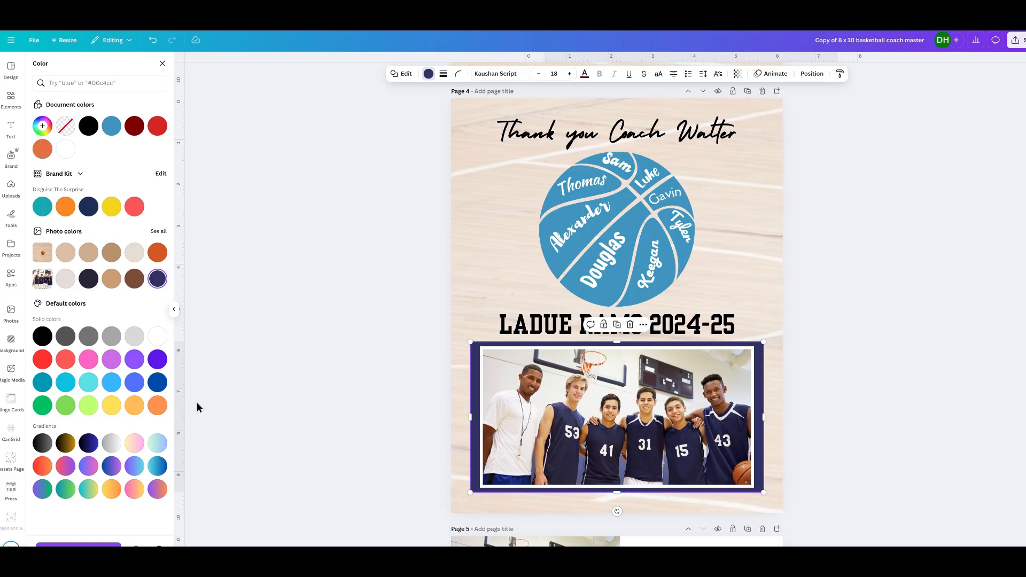
pyautogui.click(152, 40)
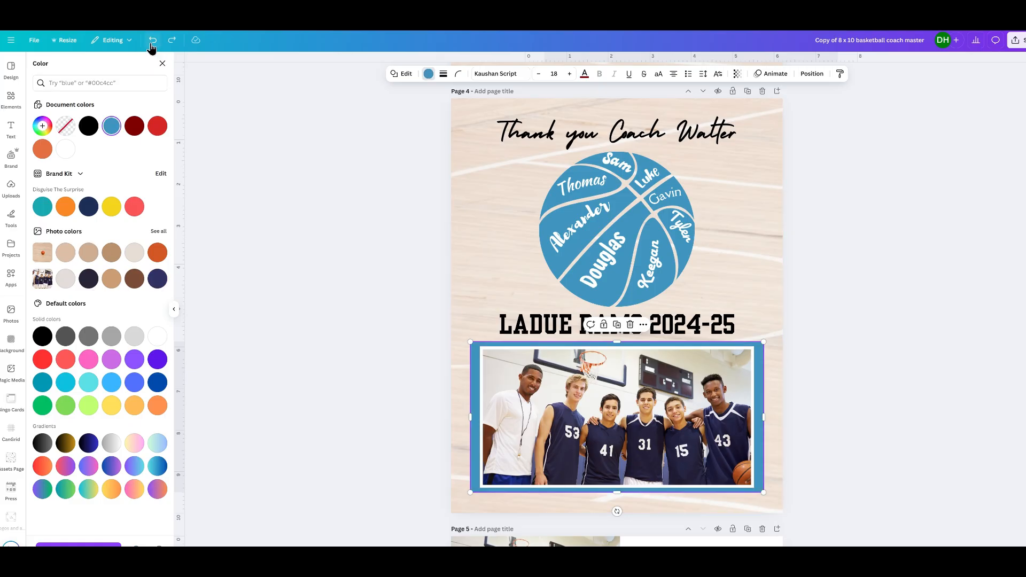
# Step: Copy the team photo with the purple jerseys from page 5
pyautogui.click(759, 234)
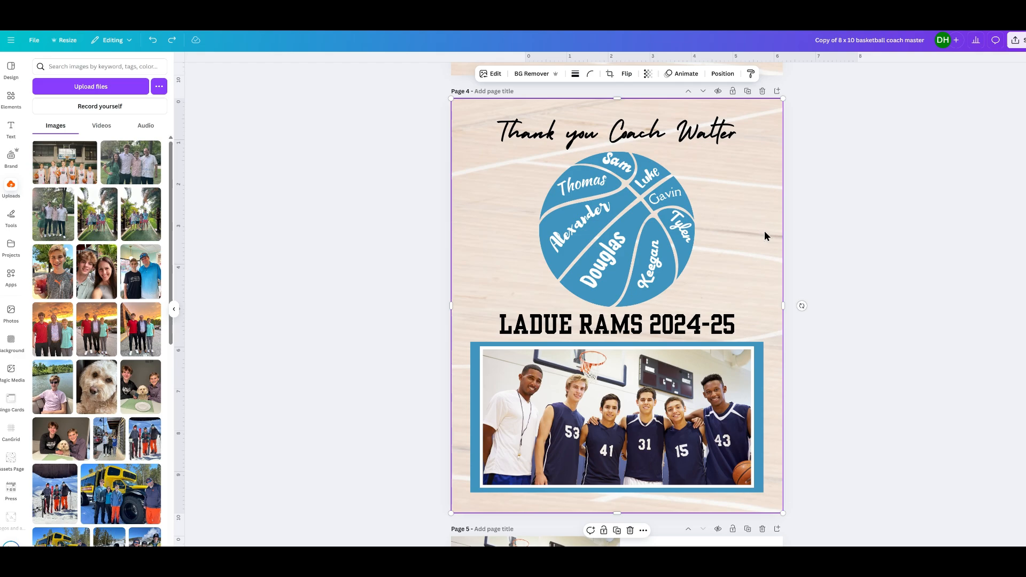
pyautogui.scroll(-5, 888, 359)
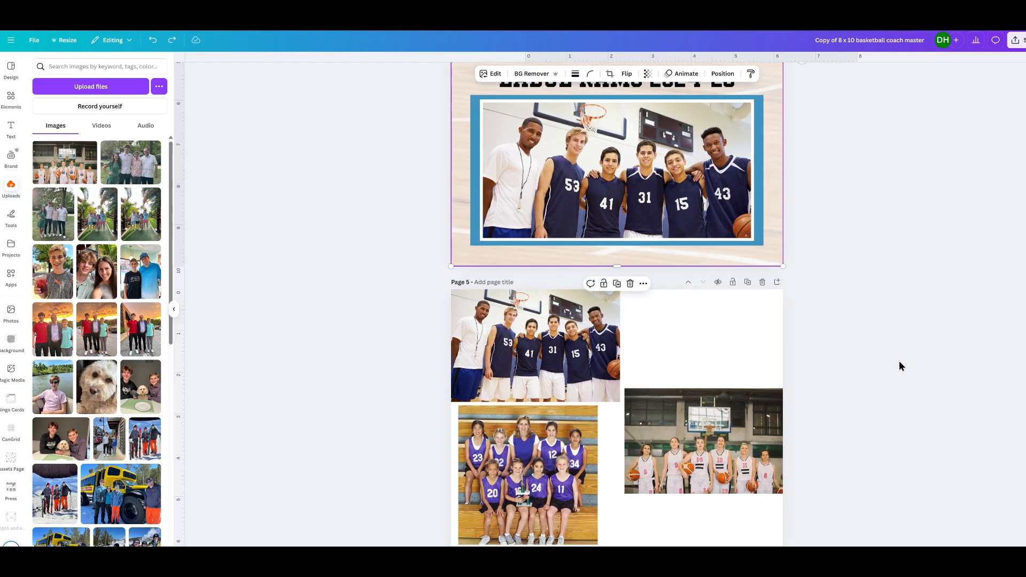
pyautogui.scroll(-4, 900, 362)
pyautogui.scroll(1, 903, 363)
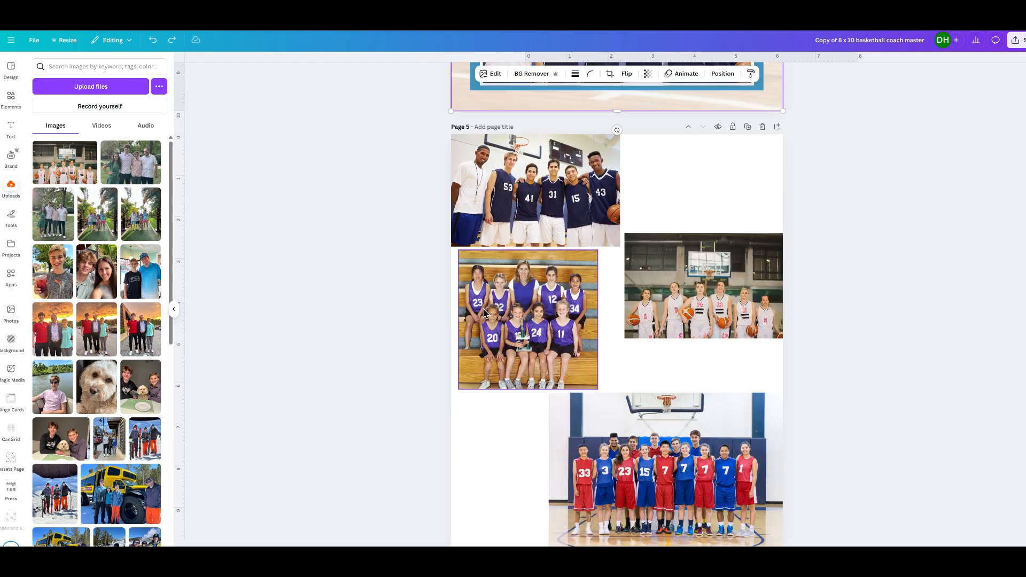
pyautogui.rightClick(529, 301)
pyautogui.click(569, 320)
# Step: Remove the navy-jersey photo from the page 4 frame and place the copied purple-jersey team photo in it
pyautogui.scroll(8, 951, 325)
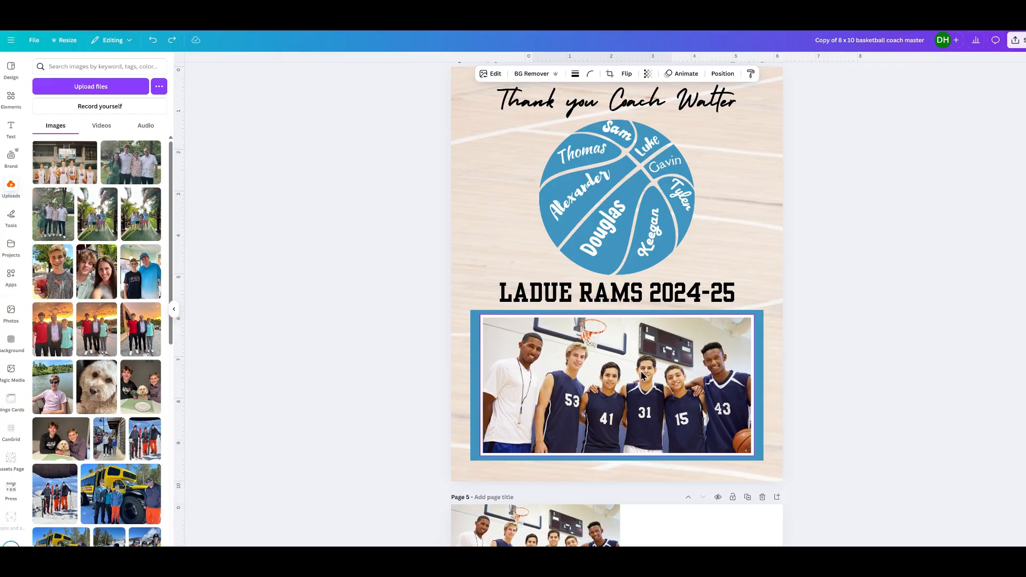
pyautogui.click(644, 377)
pyautogui.press('Delete')
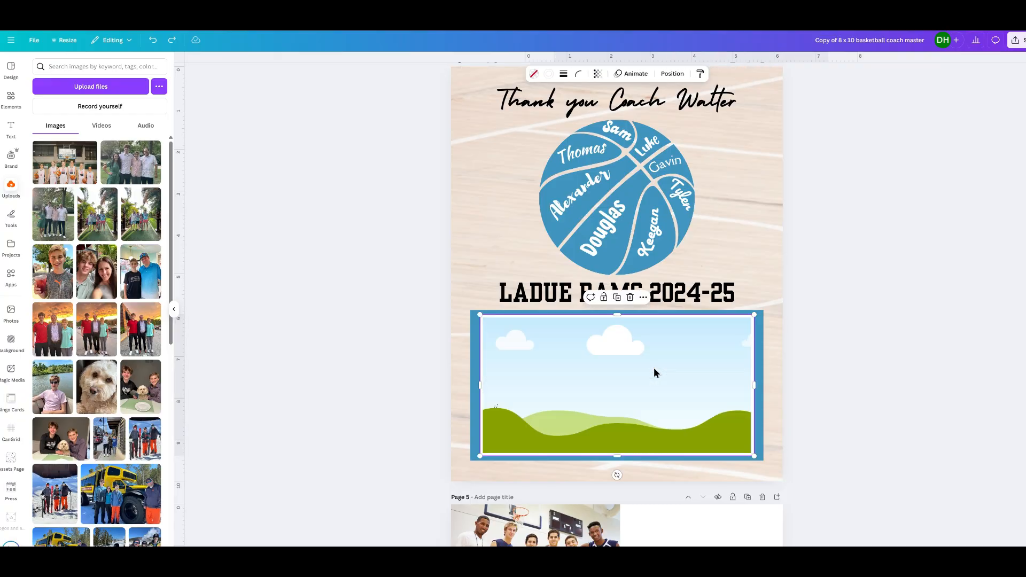
pyautogui.rightClick(564, 336)
pyautogui.click(619, 383)
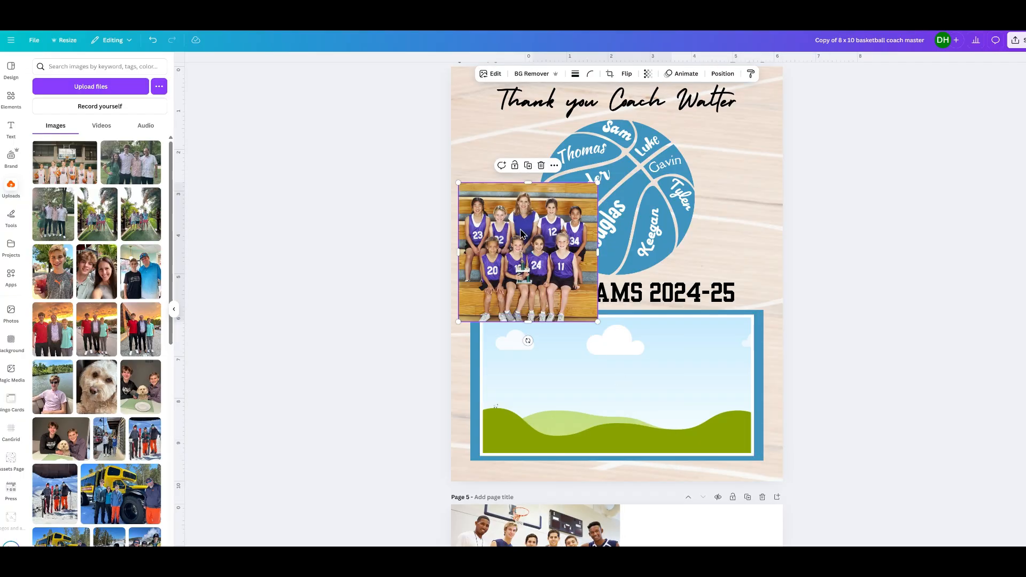
pyautogui.moveTo(520, 231); pyautogui.dragTo(632, 351)
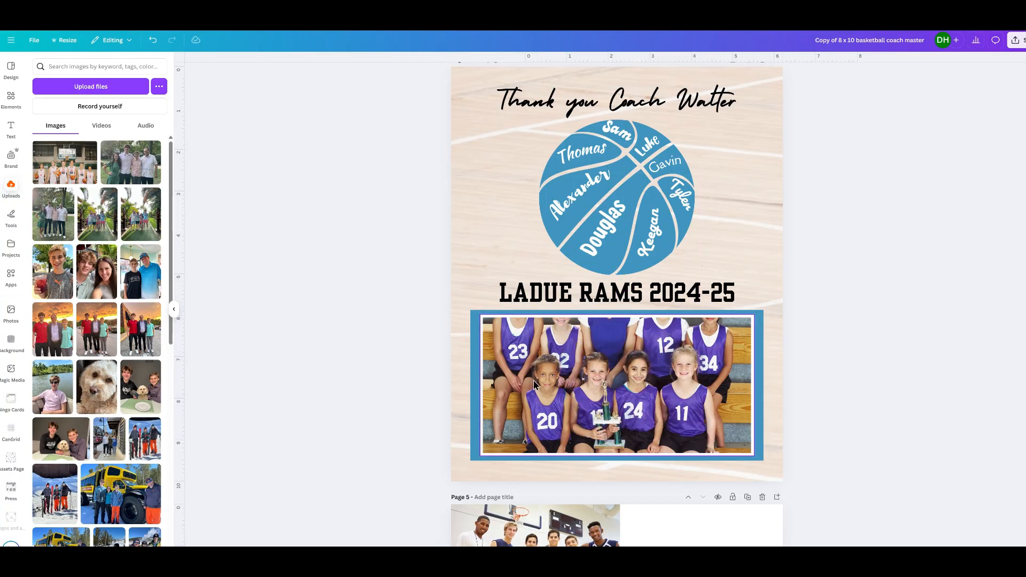
# Step: Shift the purple-jersey photo down within its page 4 frame and enlarge it slightly so the back row's heads are included
pyautogui.click(622, 378)
pyautogui.doubleClick(622, 377)
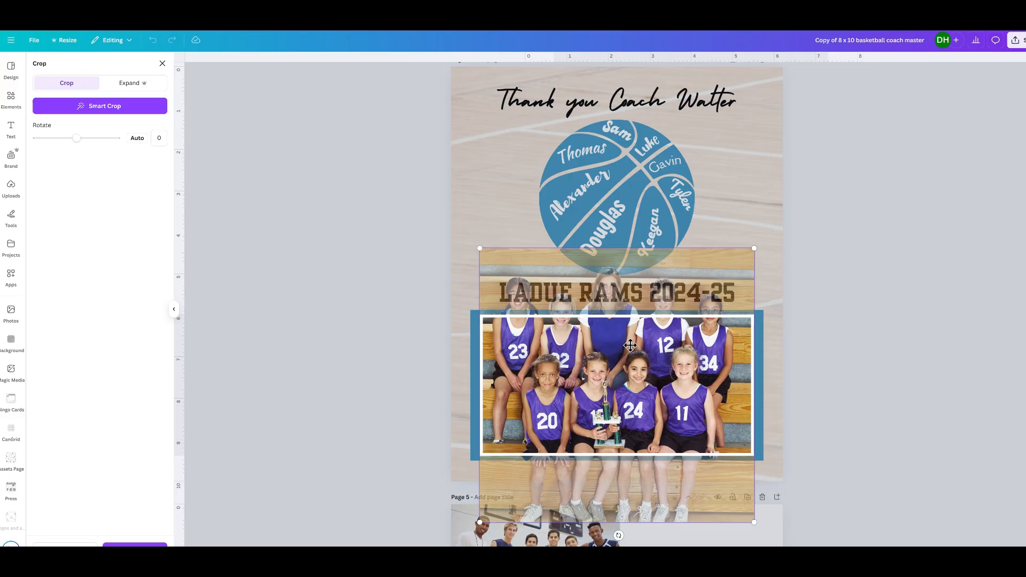
pyautogui.moveTo(633, 351); pyautogui.dragTo(640, 402)
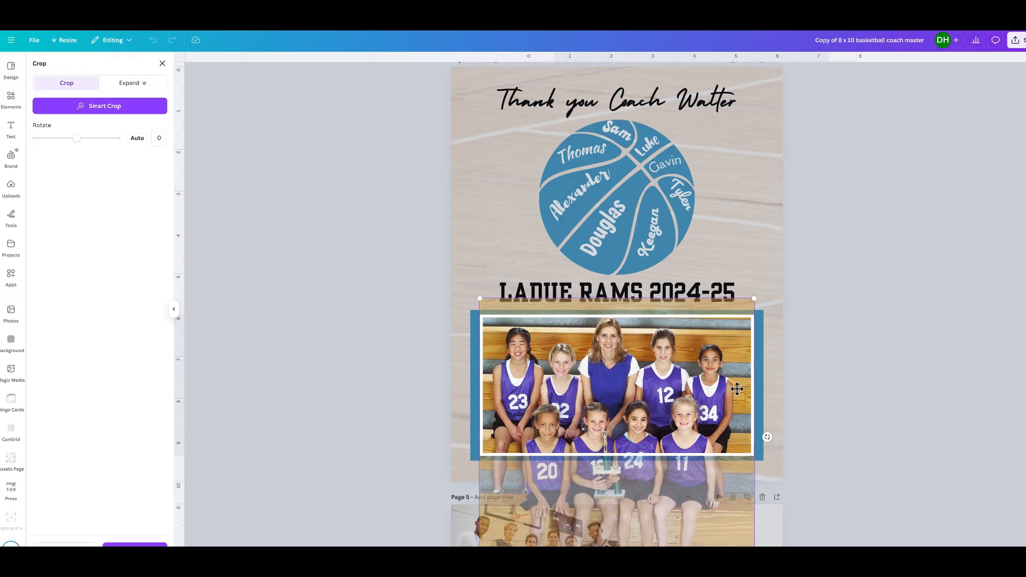
pyautogui.moveTo(754, 298); pyautogui.dragTo(762, 293)
pyautogui.moveTo(690, 365); pyautogui.dragTo(690, 370)
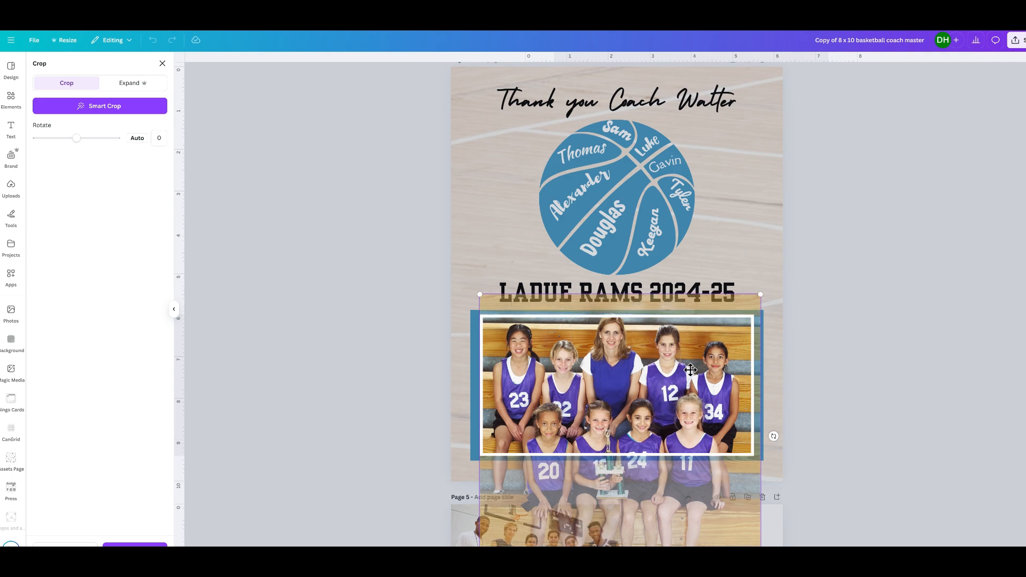
pyautogui.click(804, 258)
# Step: Duplicate page 1 with the orange basketball design and delete the thank-you heading from the copy on page 2
pyautogui.scroll(-5, 875, 398)
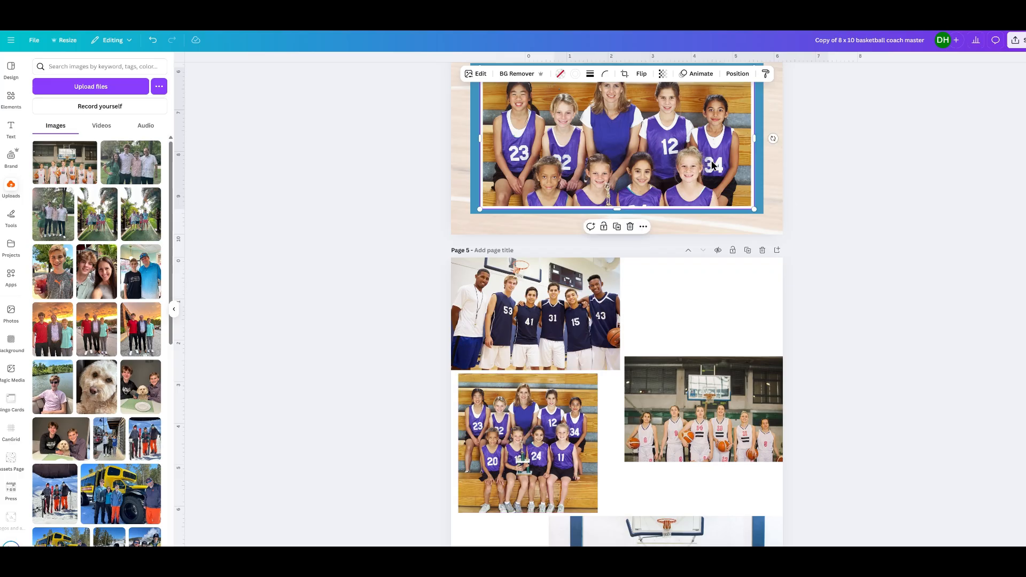
pyautogui.scroll(4, 862, 265)
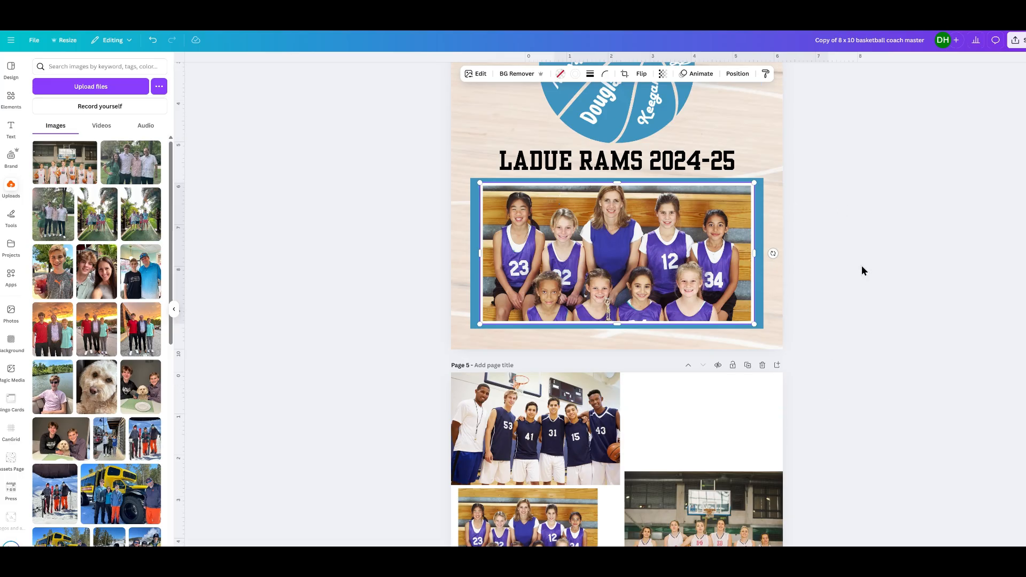
pyautogui.scroll(2, 848, 238)
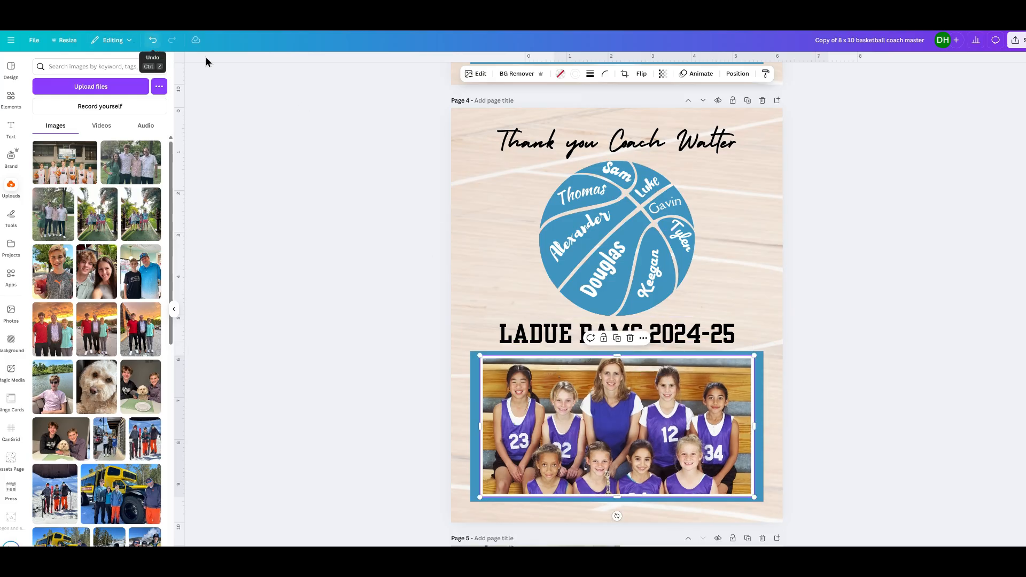
pyautogui.scroll(15, 845, 284)
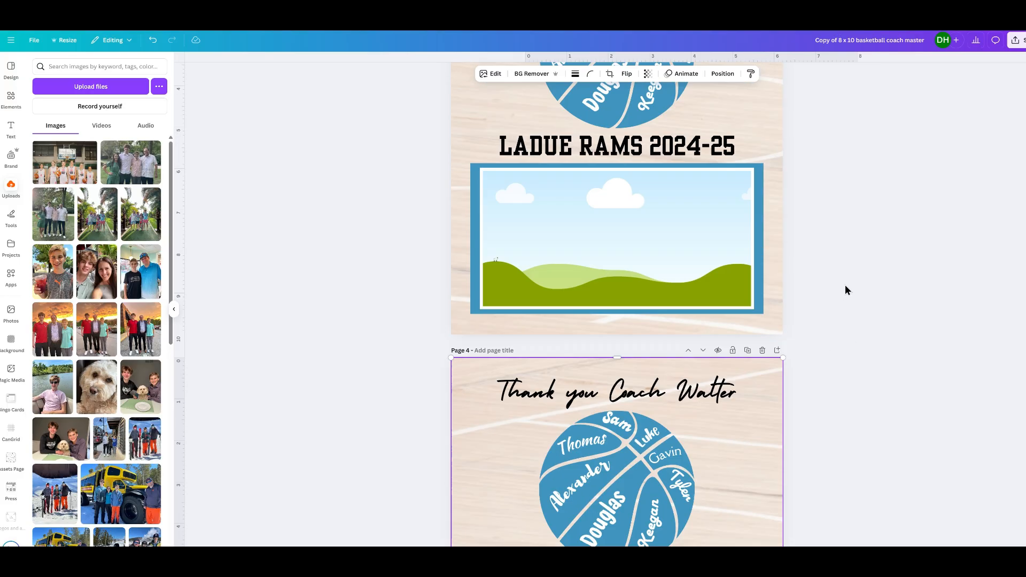
pyautogui.scroll(2, 845, 289)
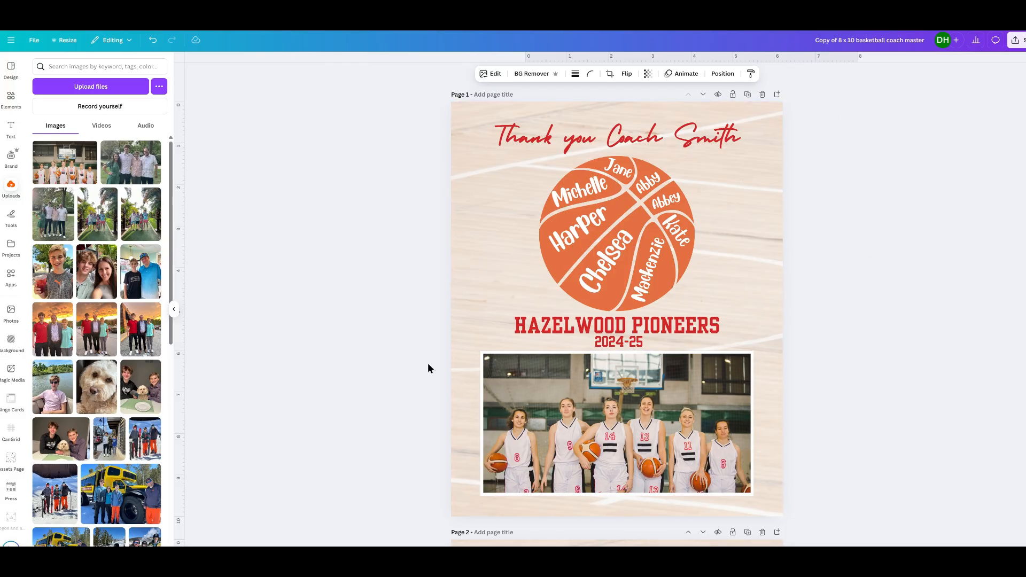
pyautogui.click(749, 96)
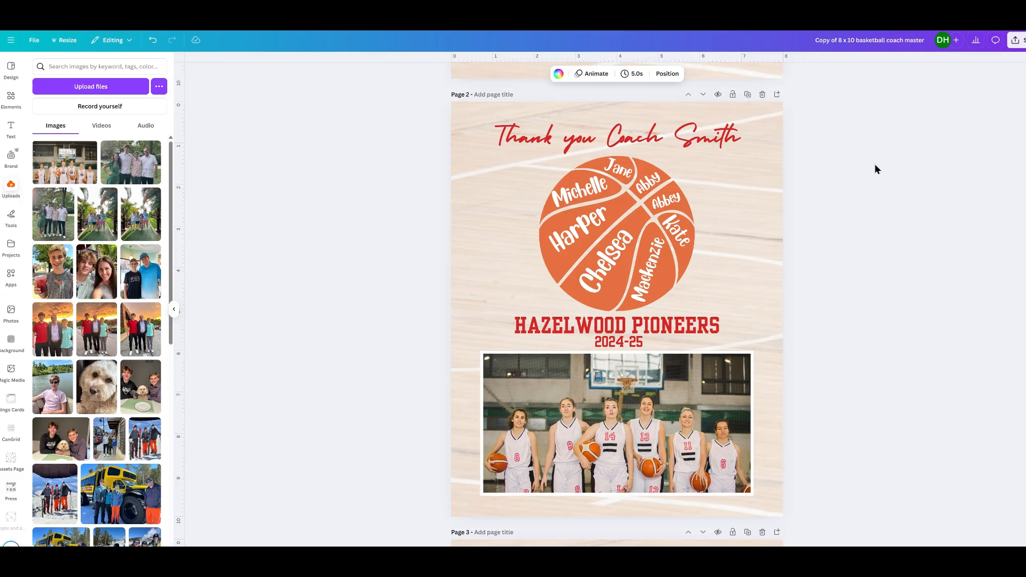
pyautogui.click(695, 138)
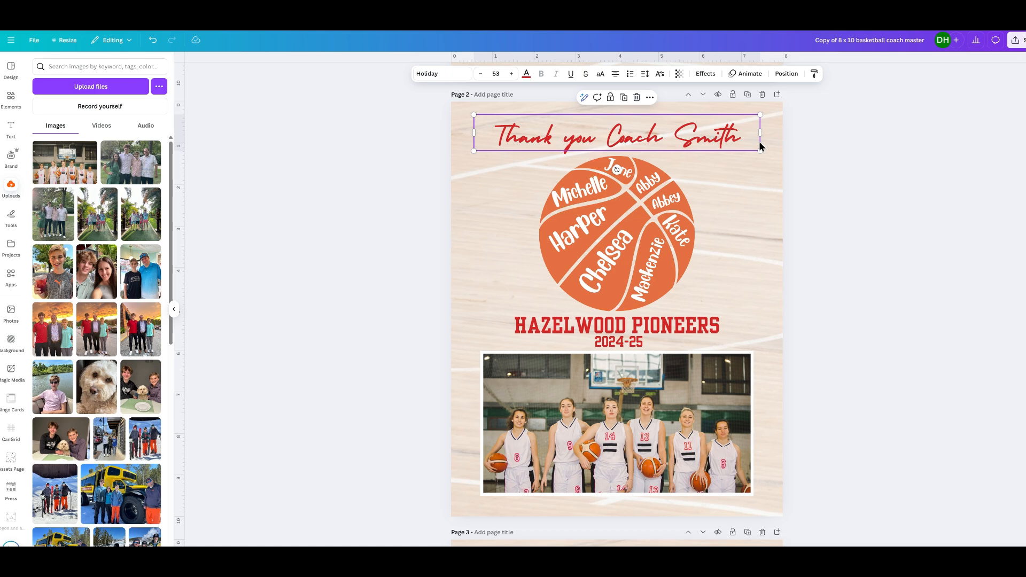
pyautogui.press('Delete')
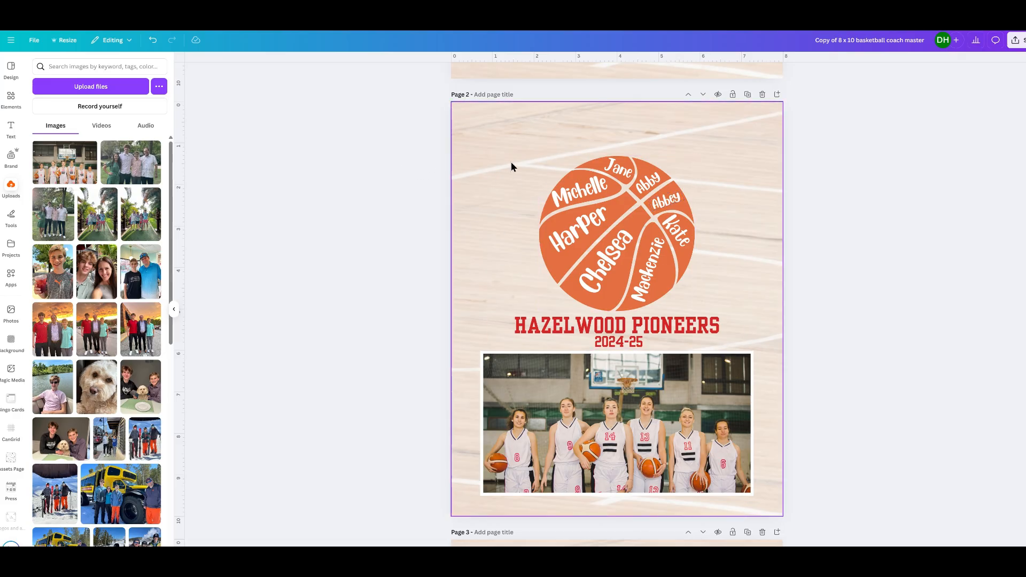
# Step: Group the orange basketball with all its player names on page 2 and move the group up into the empty heading space
pyautogui.moveTo(503, 161); pyautogui.dragTo(740, 305)
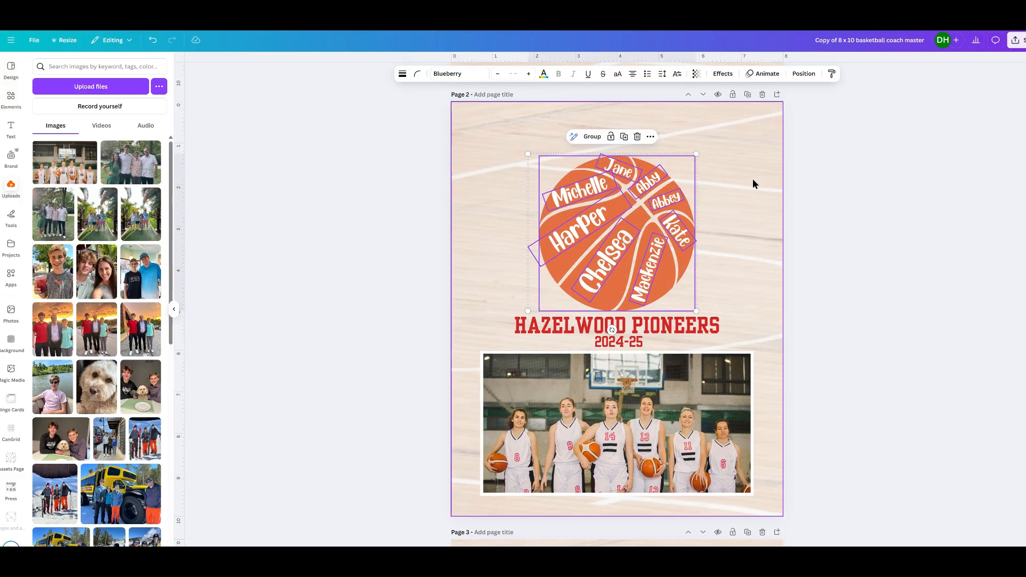
pyautogui.click(593, 138)
pyautogui.moveTo(631, 198)
pyautogui.mouseDown()
pyautogui.moveTo(666, 175)
pyautogui.moveTo(655, 159)
pyautogui.moveTo(633, 179)
pyautogui.moveTo(638, 202)
pyautogui.mouseUp()
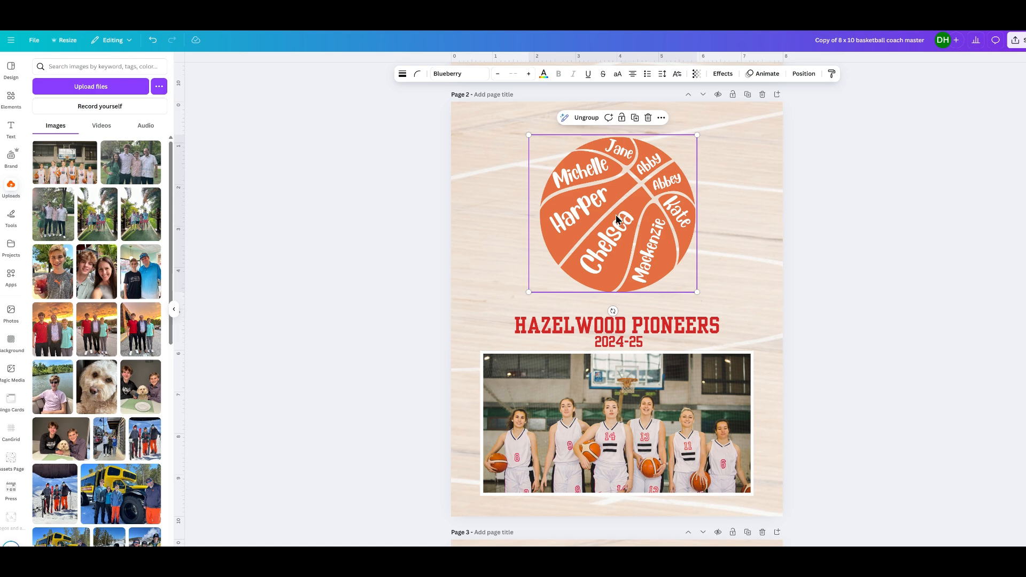
pyautogui.moveTo(616, 218); pyautogui.dragTo(615, 219)
pyautogui.moveTo(616, 219); pyautogui.dragTo(612, 223)
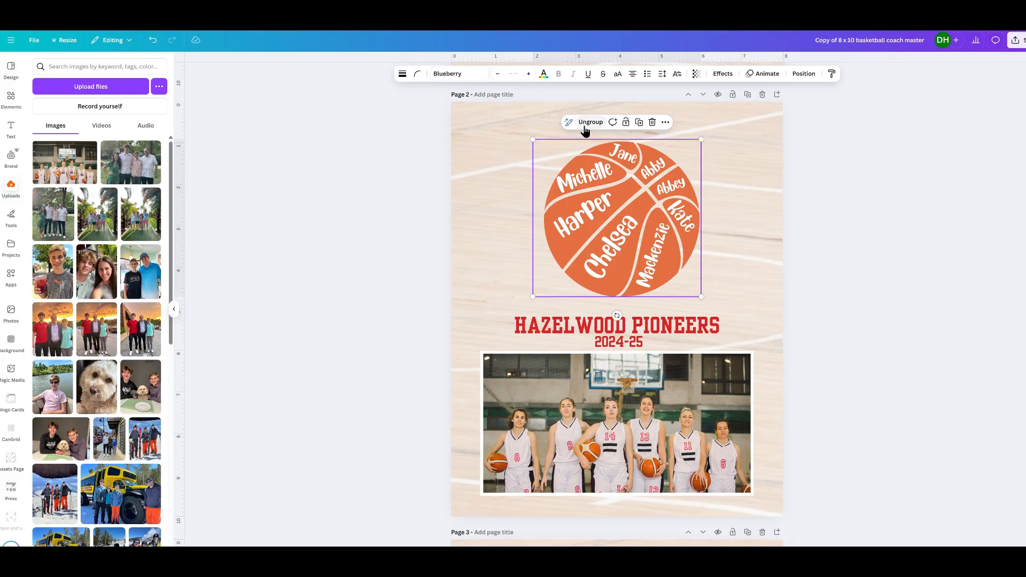
# Step: Narrow the text box that extends beyond the ungrouped basketball's edge on page 2, and regroup the ball with its names
pyautogui.click(747, 199)
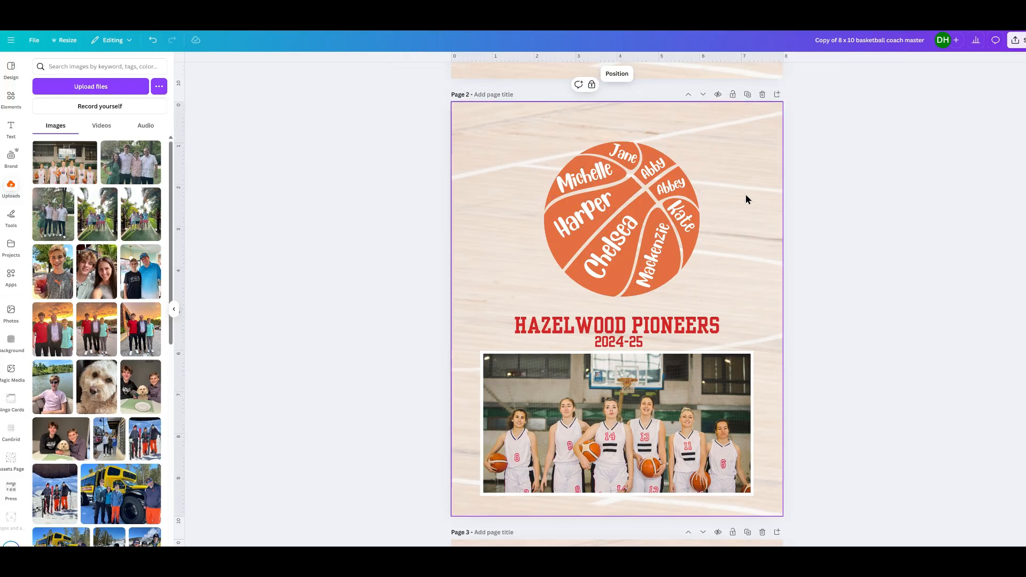
pyautogui.click(590, 209)
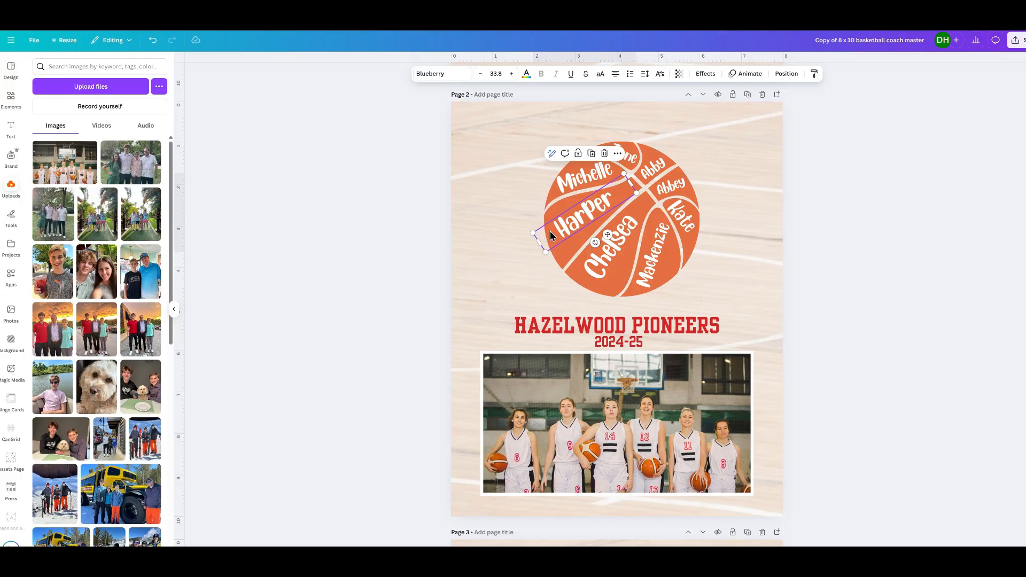
pyautogui.moveTo(539, 242); pyautogui.dragTo(592, 212)
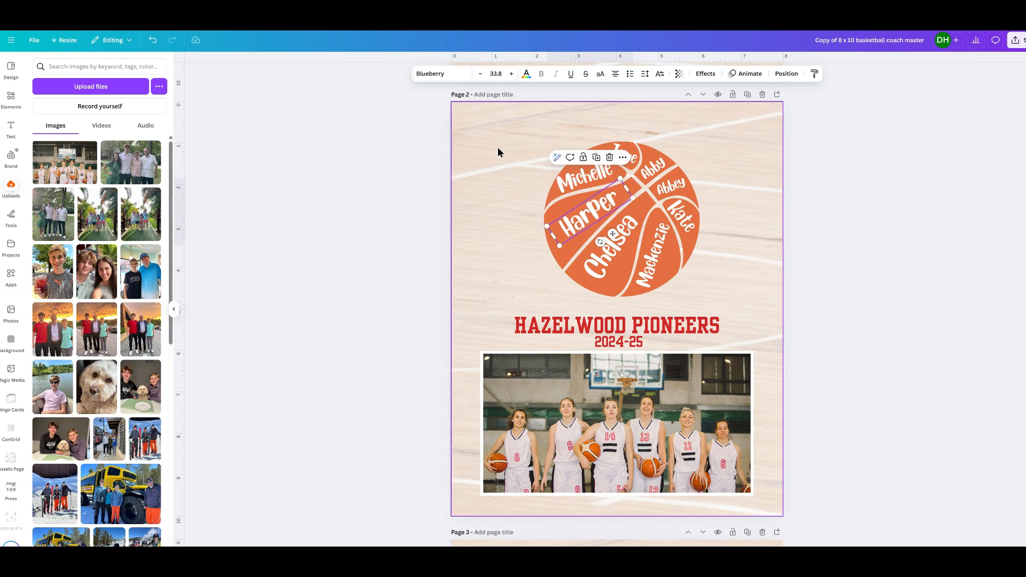
pyautogui.moveTo(491, 143); pyautogui.dragTo(733, 300)
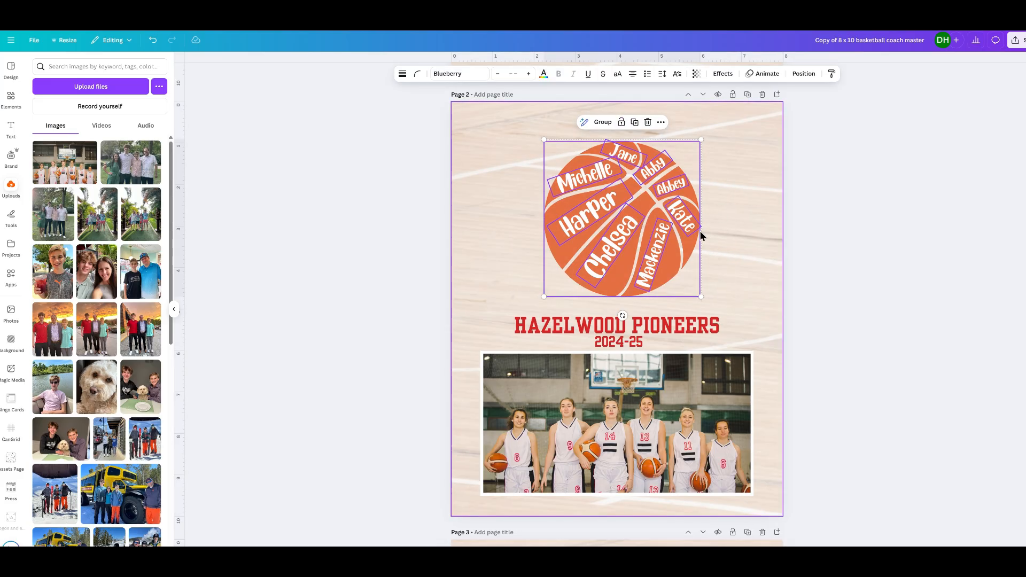
pyautogui.click(599, 122)
# Step: Move the basketball group up to about 0.8 in from the page's top edge and enlarge it to about 3.98 in wide, centered horizontally
pyautogui.click(802, 75)
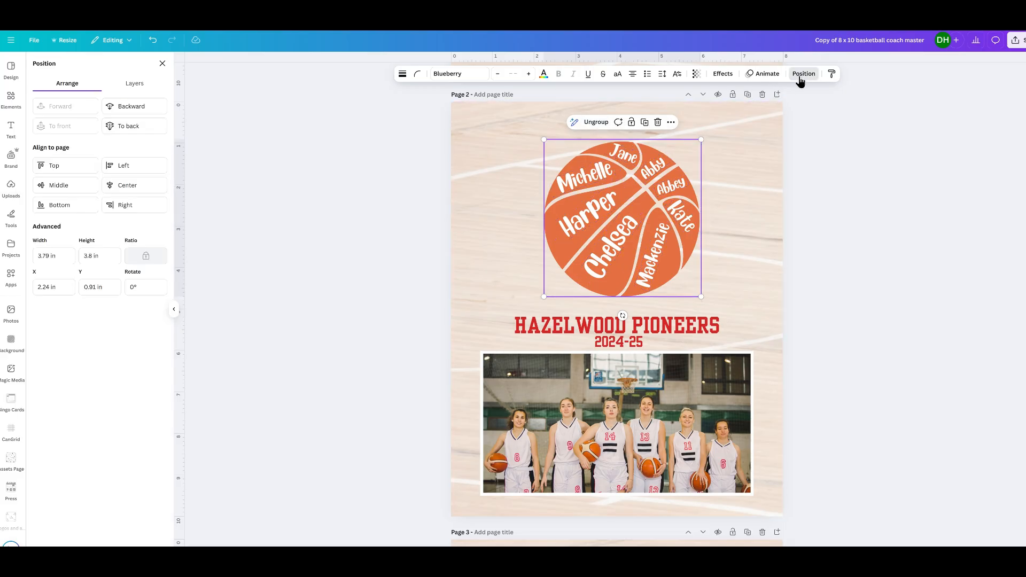
pyautogui.click(135, 185)
pyautogui.moveTo(633, 230); pyautogui.dragTo(633, 222)
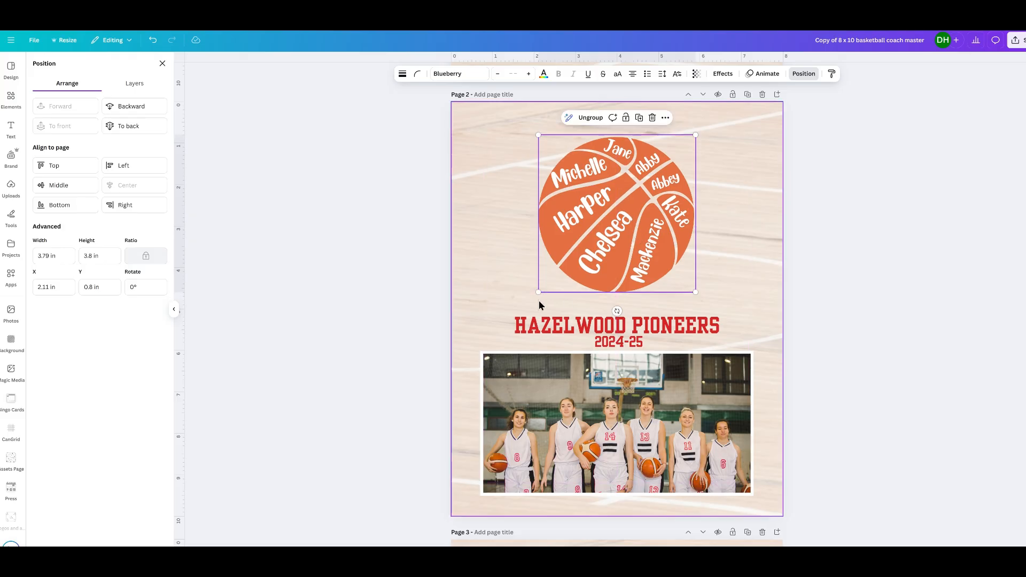
pyautogui.moveTo(539, 293); pyautogui.dragTo(532, 297)
pyautogui.click(145, 186)
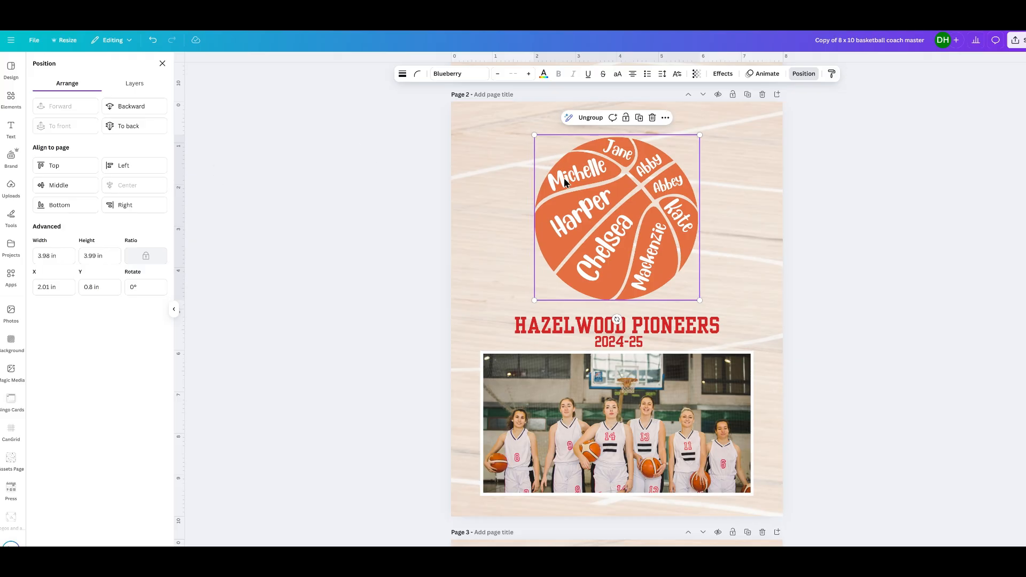
# Step: Enlarge the team name and season text on page 2 to about 6.59 in wide and move it up to about Y 4.88 in
pyautogui.click(678, 322)
pyautogui.moveTo(745, 315); pyautogui.dragTo(754, 313)
pyautogui.moveTo(488, 312); pyautogui.dragTo(481, 311)
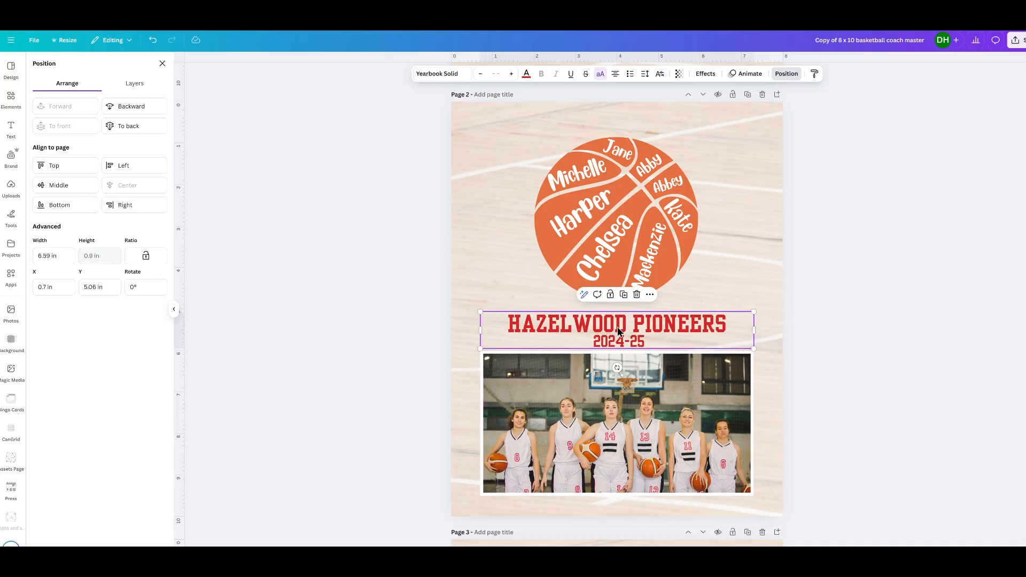
pyautogui.moveTo(629, 337); pyautogui.dragTo(628, 323)
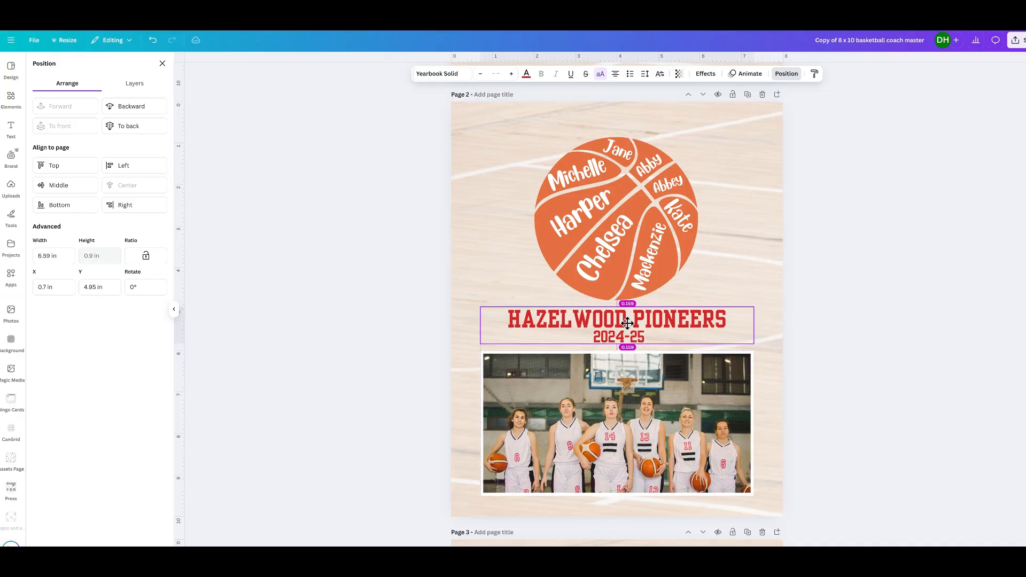
# Step: Extend the page 2 team photo frame slightly upward and nudge the basketball group and team name up to balance the spacing
pyautogui.click(629, 373)
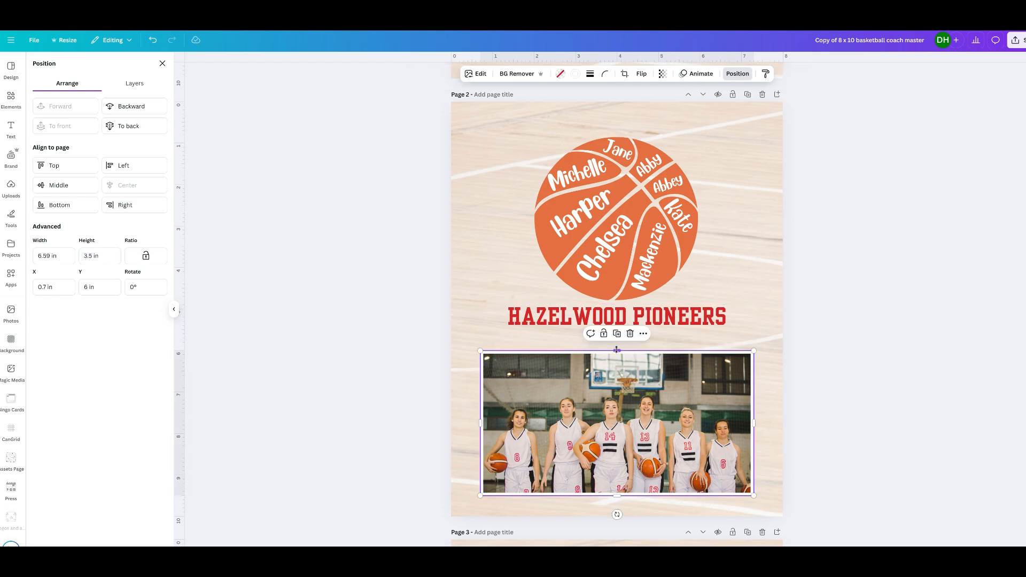
pyautogui.moveTo(616, 350); pyautogui.dragTo(619, 343)
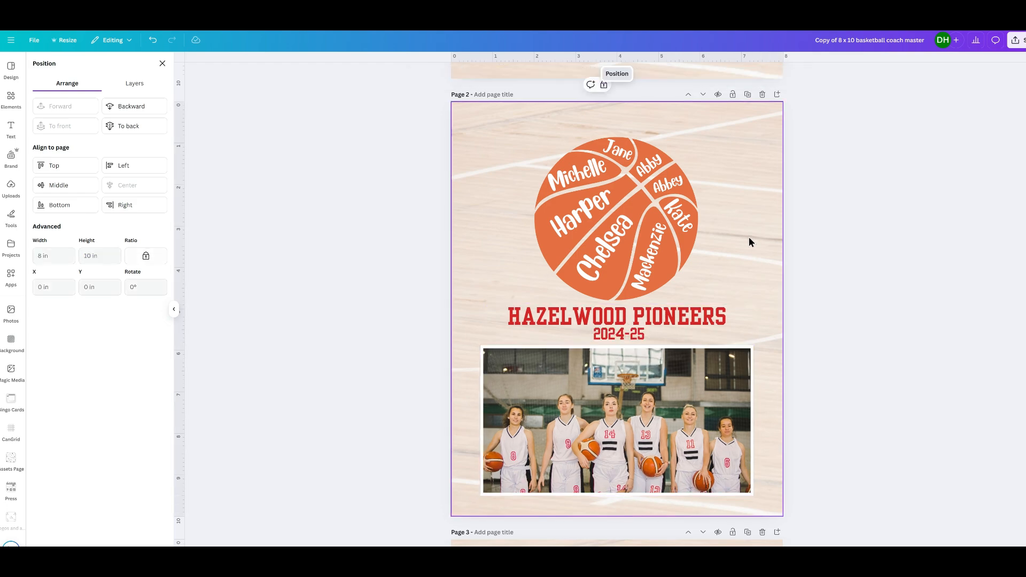
pyautogui.click(642, 238)
pyautogui.click(650, 322)
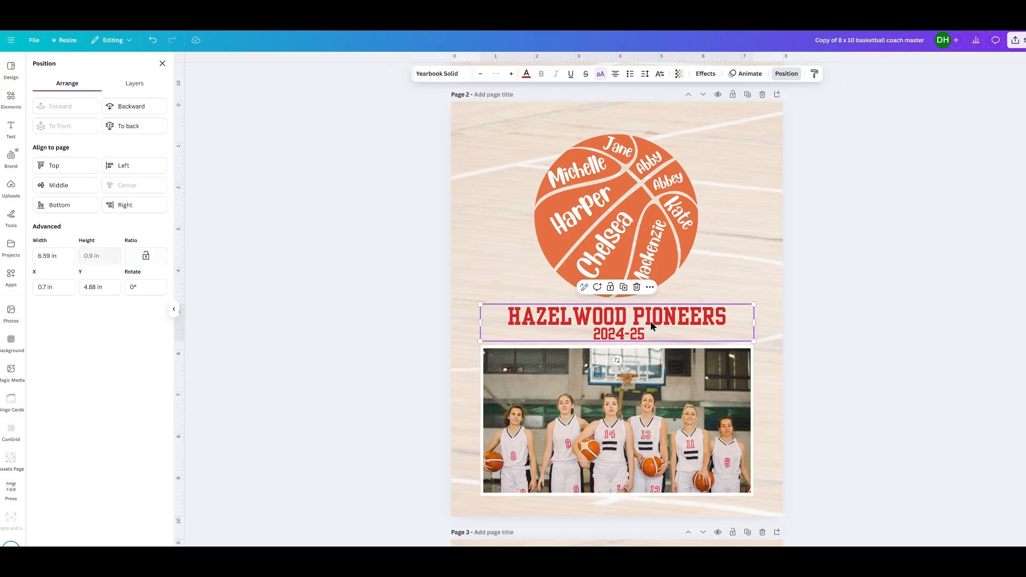
pyautogui.moveTo(649, 320); pyautogui.dragTo(650, 318)
pyautogui.click(748, 272)
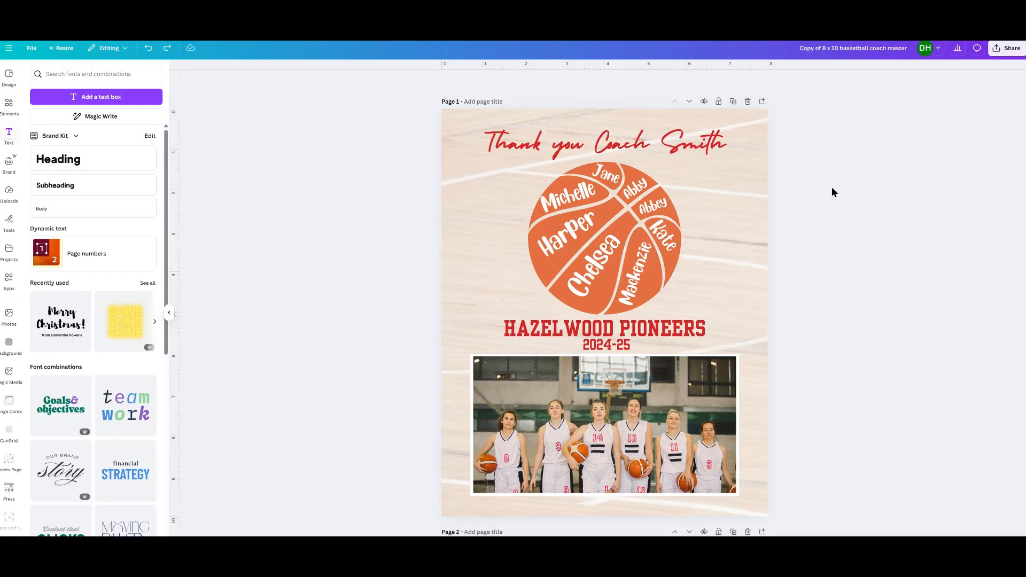
# Step: Duplicate the name in page 1's large lower-middle basketball segment, and shrink and angle the two copies at sizes 22.1 and 17.9 to share that segment
pyautogui.click(601, 266)
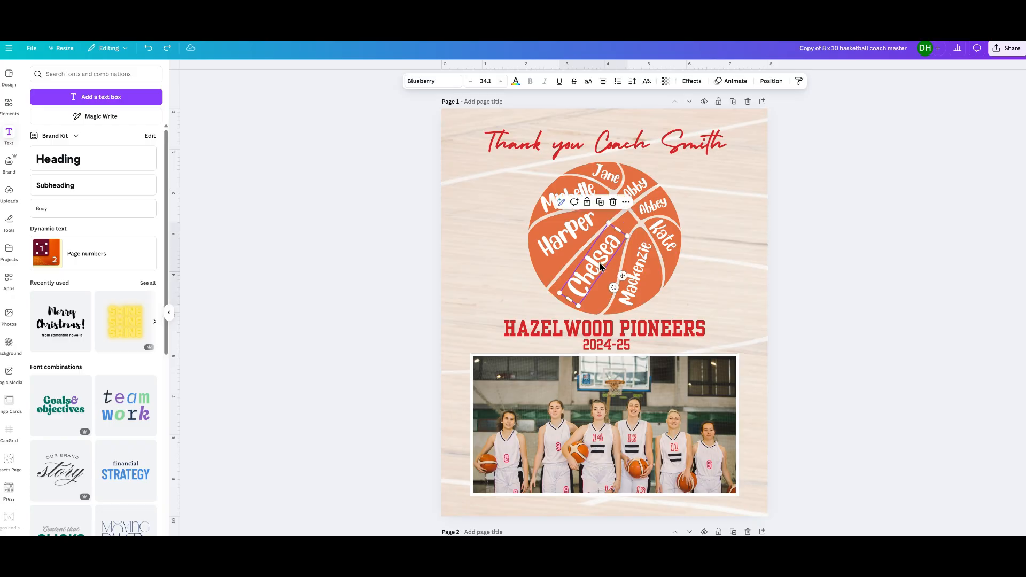
pyautogui.click(602, 205)
pyautogui.moveTo(603, 271); pyautogui.dragTo(568, 255)
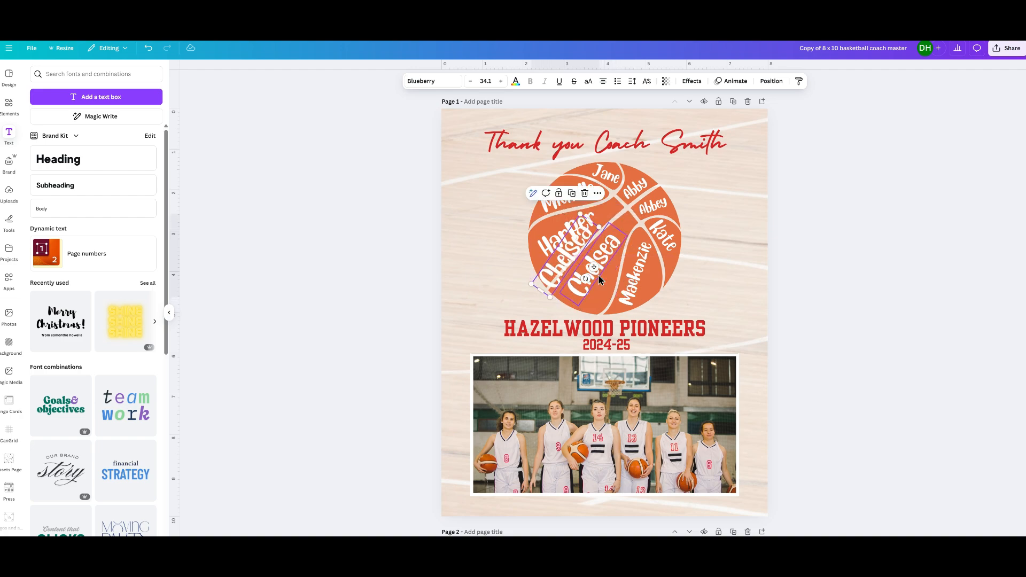
pyautogui.click(600, 278)
pyautogui.moveTo(559, 292); pyautogui.dragTo(604, 296)
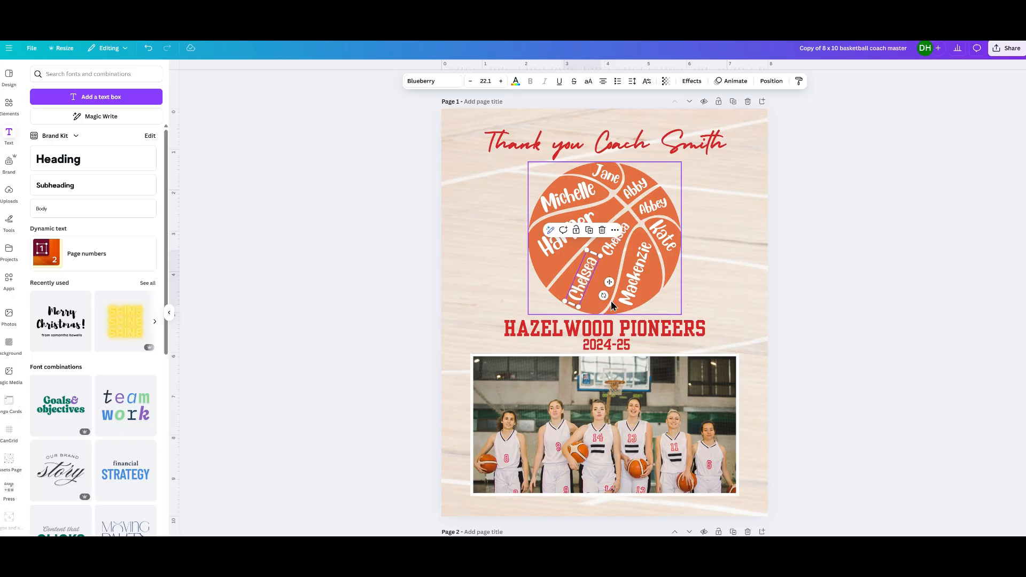
pyautogui.click(613, 244)
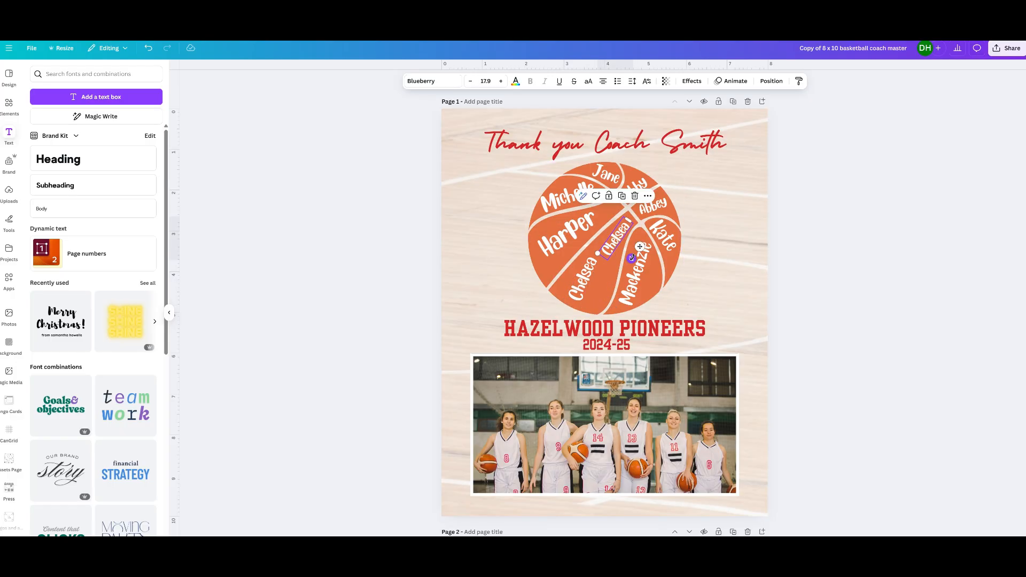
# Step: Replace the lower duplicated name with another player's first name, and tilt and shift it toward the segment's left line
pyautogui.doubleClick(587, 270)
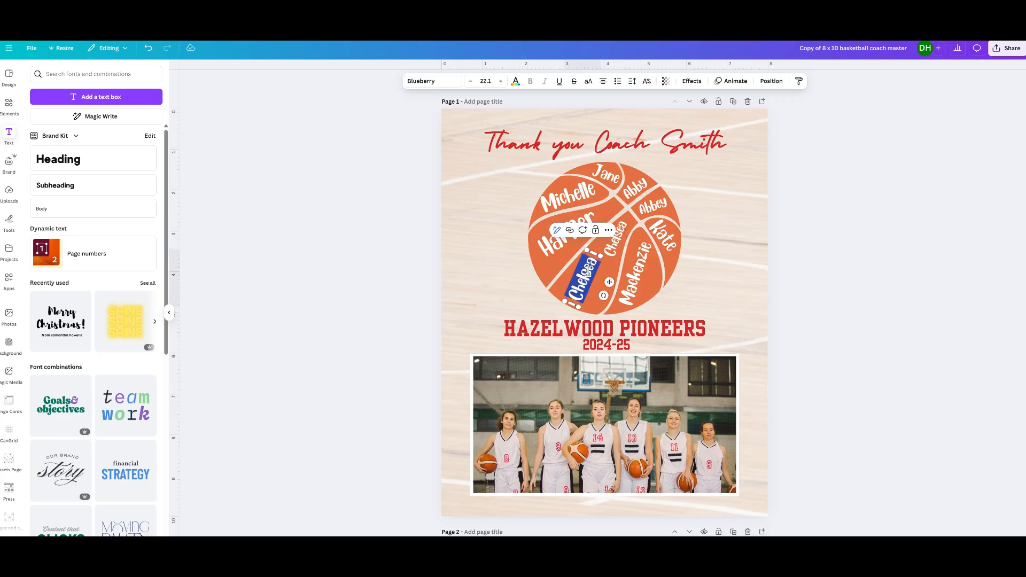
pyautogui.write('Sophie')
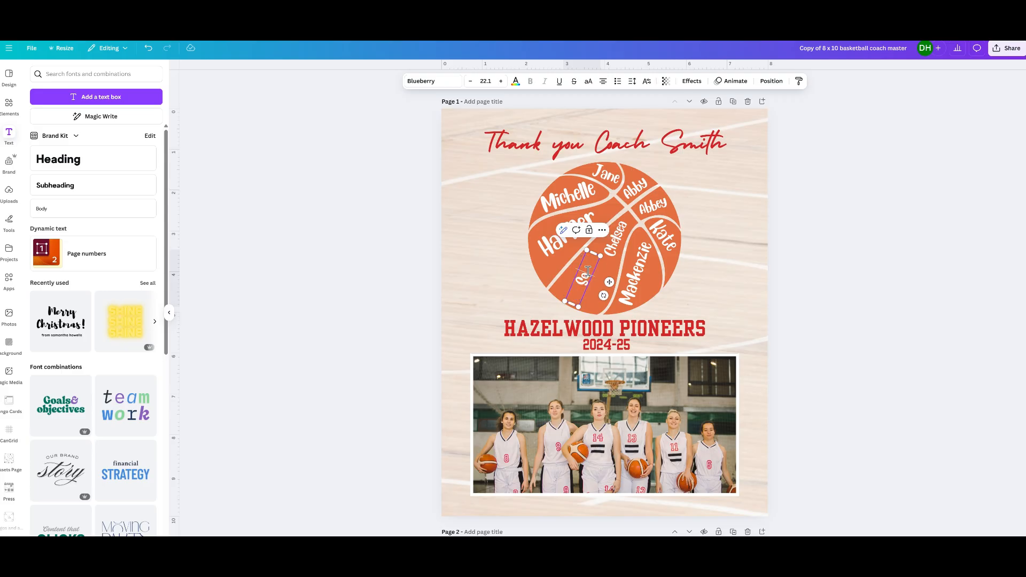
pyautogui.click(747, 294)
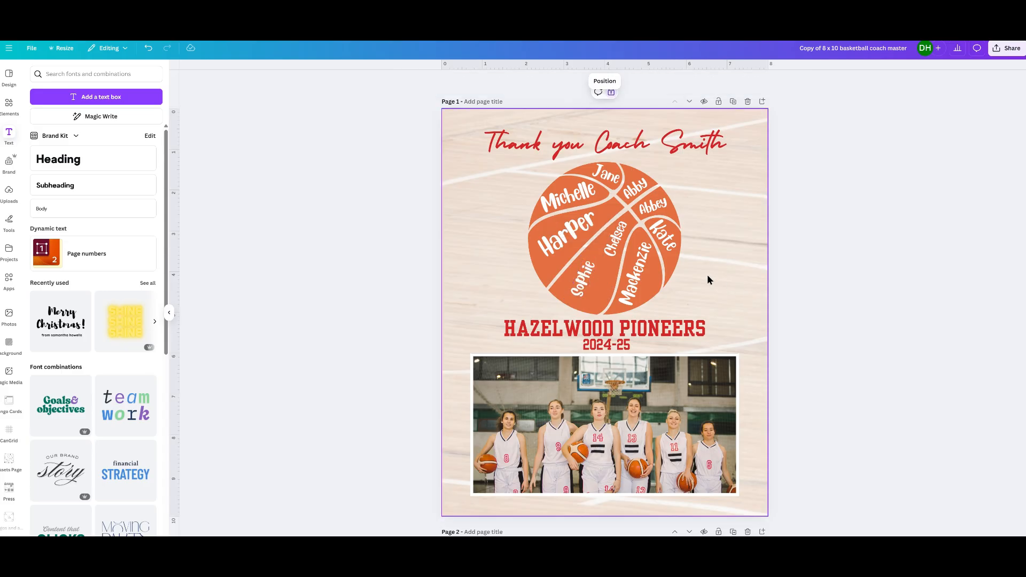
pyautogui.click(602, 306)
pyautogui.moveTo(604, 296); pyautogui.dragTo(583, 274)
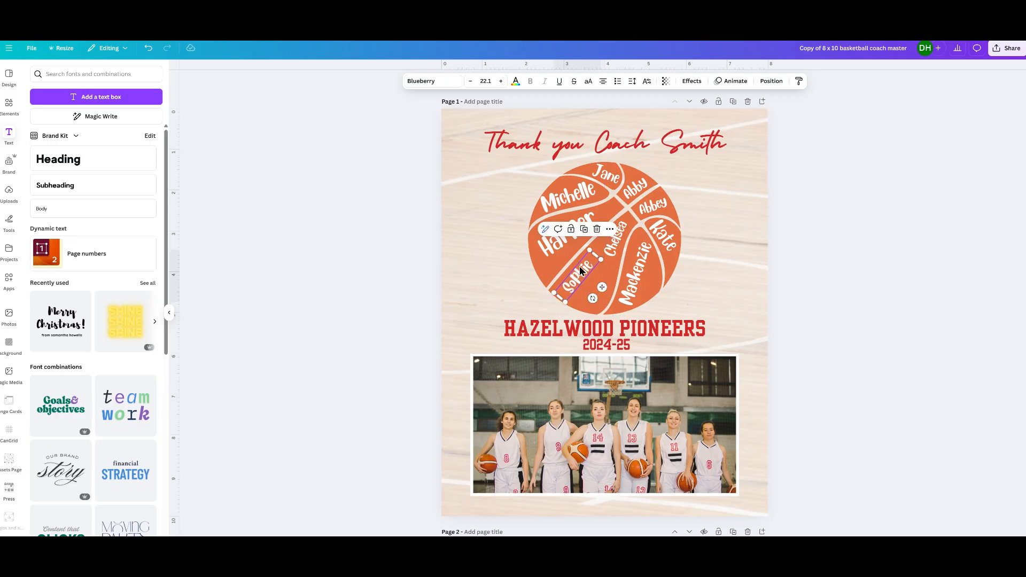
# Step: Duplicate the new lower name, place the copy beside it in the same segment, and replace its text with a third player's first name
pyautogui.click(584, 228)
pyautogui.moveTo(591, 286); pyautogui.dragTo(597, 281)
pyautogui.doubleClick(597, 280)
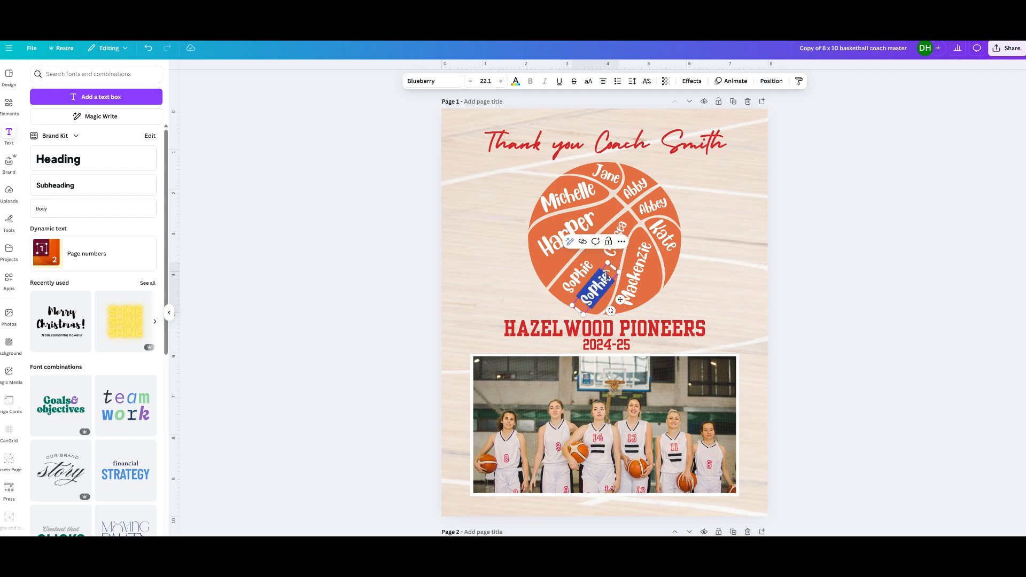
pyautogui.write('Andy')
pyautogui.click(902, 245)
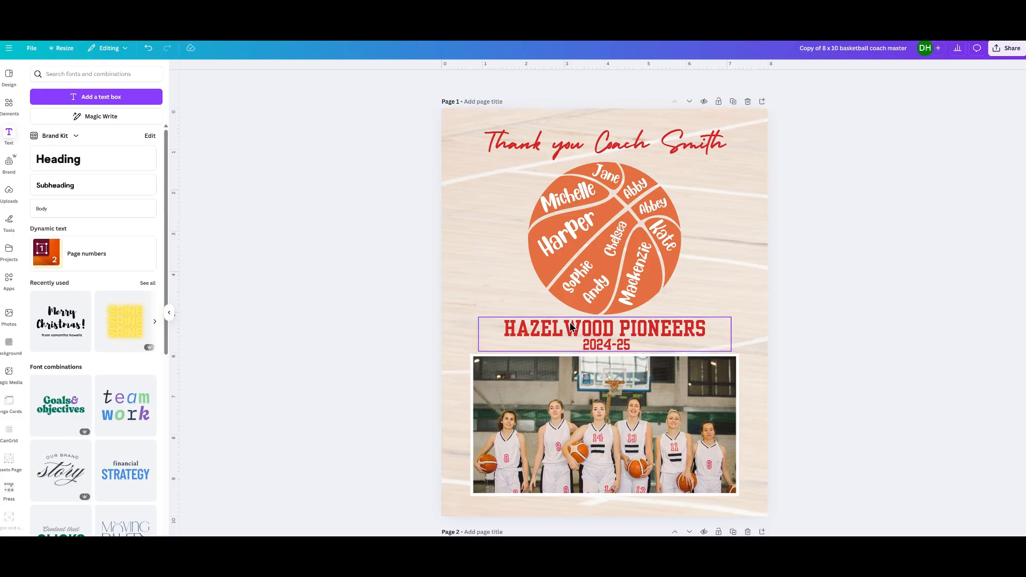
# Step: Group the page 1 basketball with all its player names and lock the group in place
pyautogui.moveTo(511, 170); pyautogui.dragTo(713, 306)
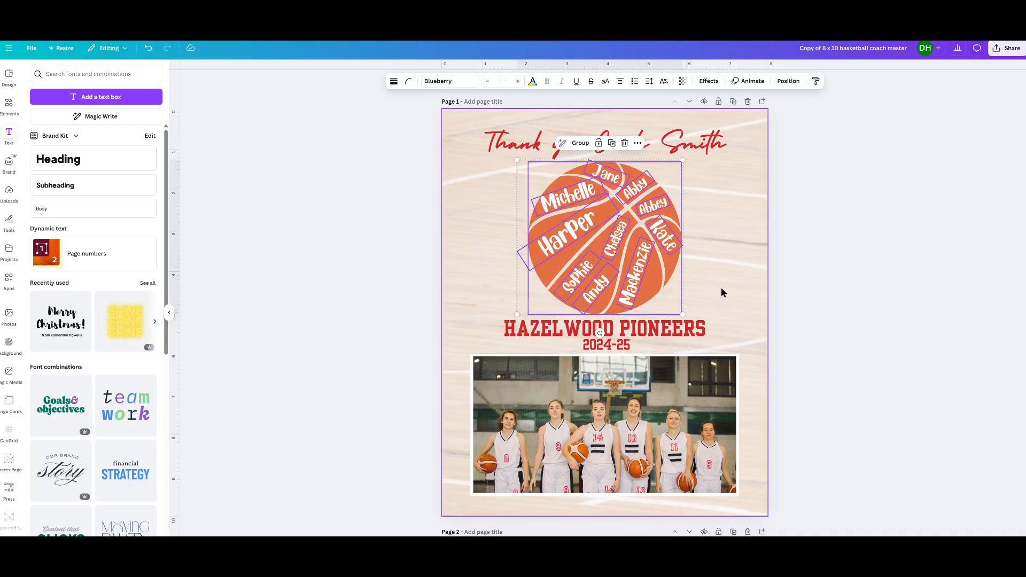
pyautogui.click(580, 143)
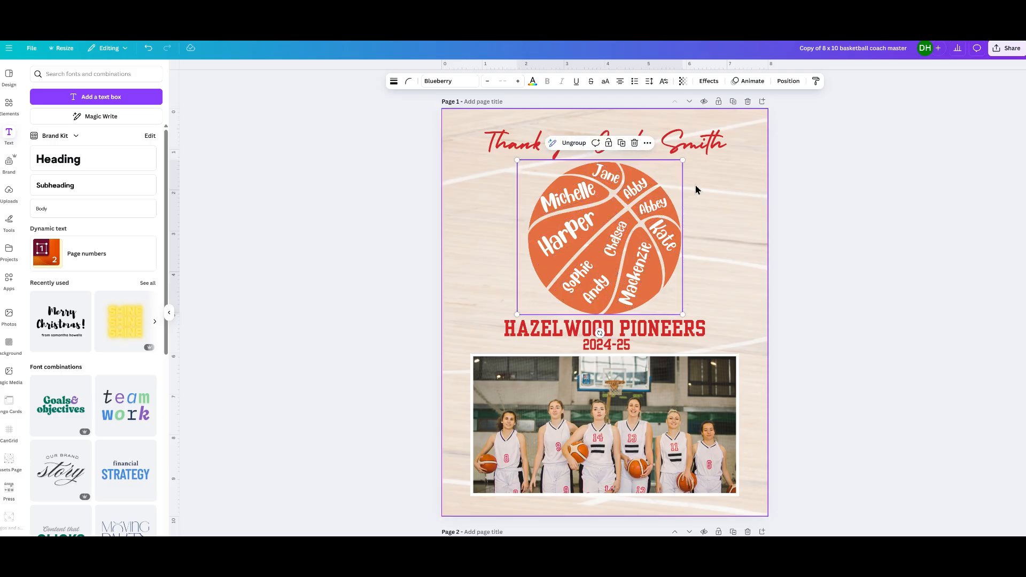
pyautogui.rightClick(656, 175)
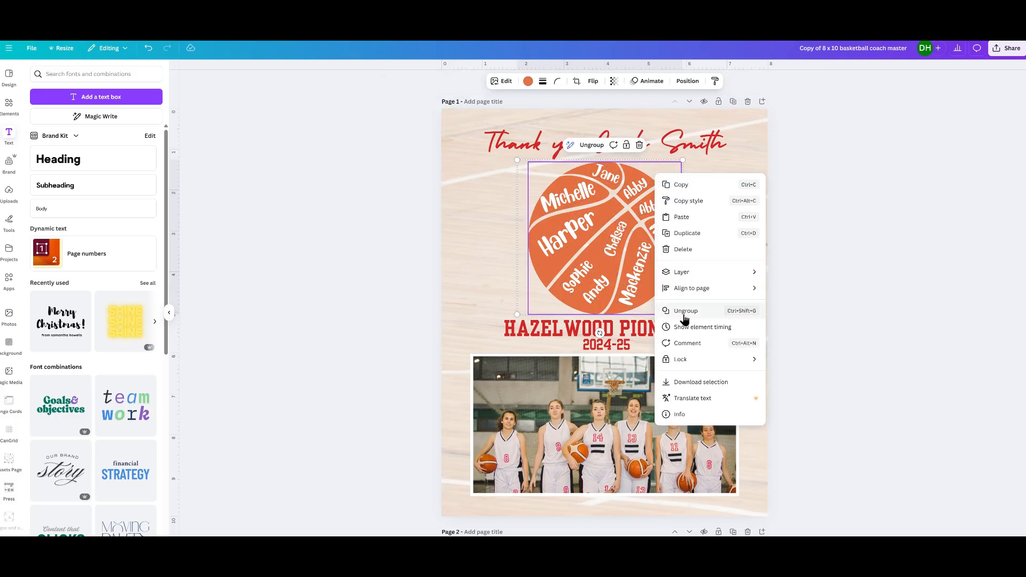
pyautogui.moveTo(679, 361)
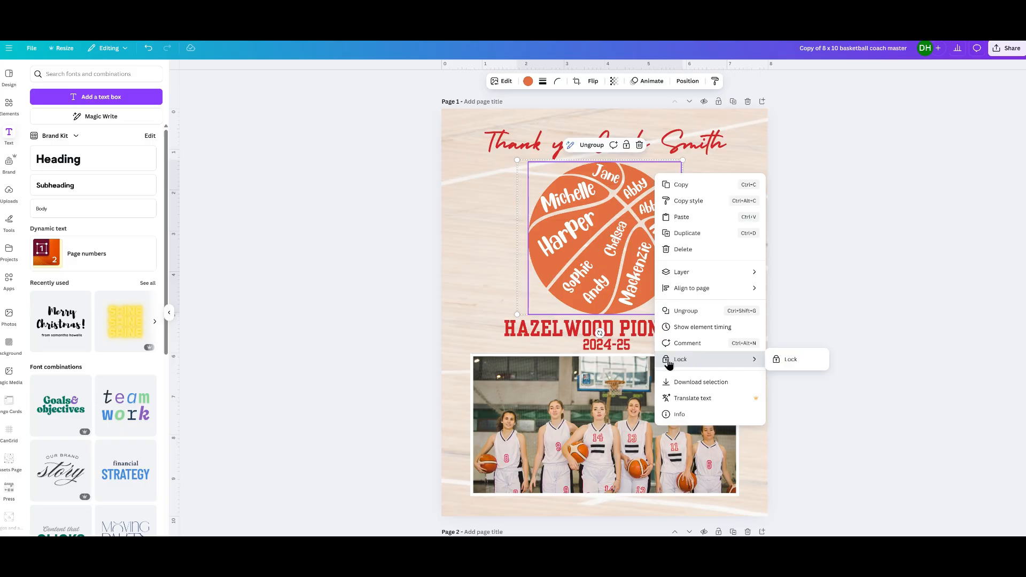
pyautogui.click(802, 359)
pyautogui.click(804, 352)
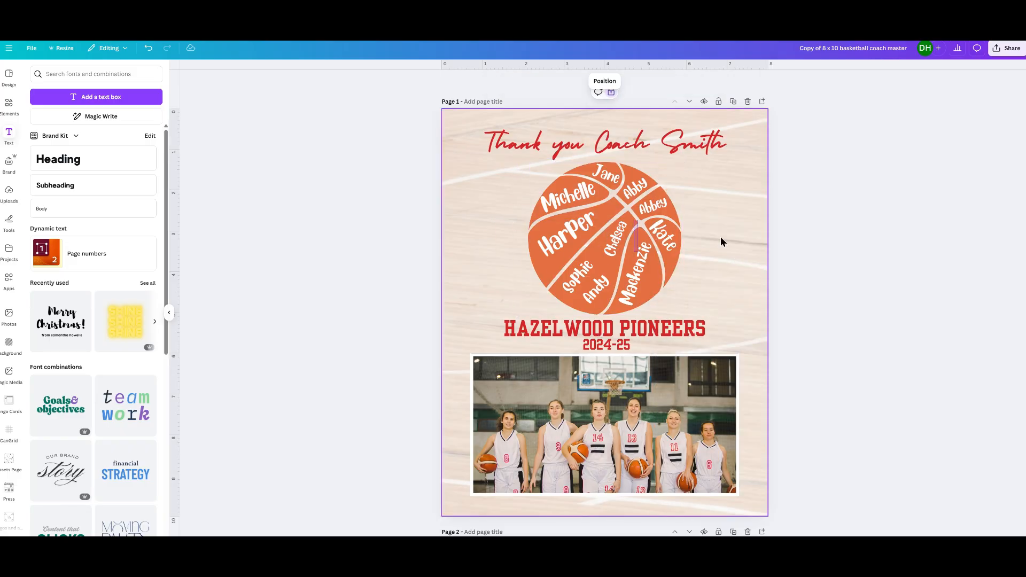
# Step: Nudge the thank-you heading on page 1 slightly upward, away from the basketball
pyautogui.moveTo(649, 134)
pyautogui.mouseDown()
pyautogui.moveTo(650, 145)
pyautogui.moveTo(650, 129)
pyautogui.mouseUp()
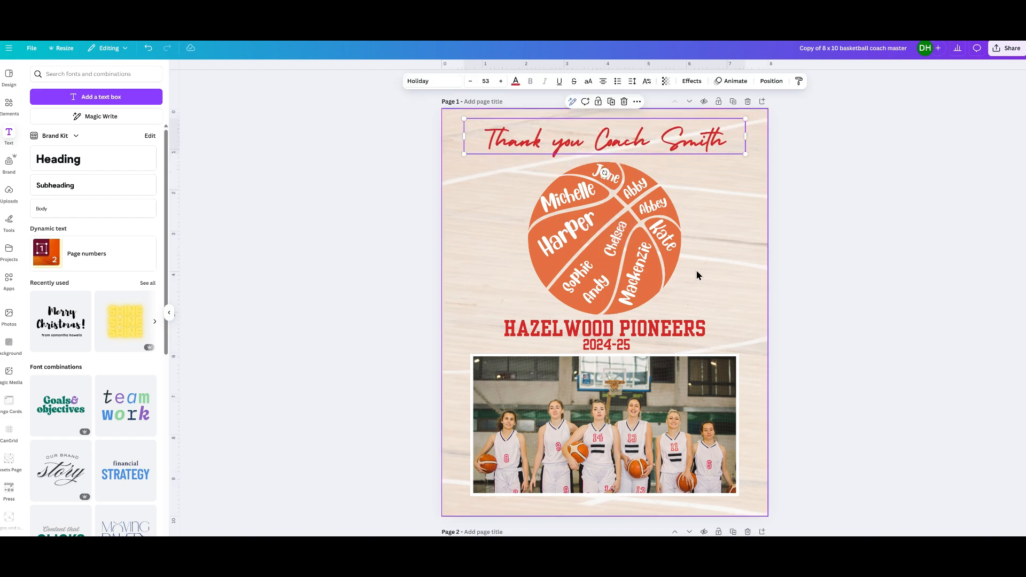
# Step: Unlock the basketball group on page 1 and ungroup it into the ball and separate names
pyautogui.rightClick(623, 210)
pyautogui.click(648, 249)
pyautogui.click(713, 237)
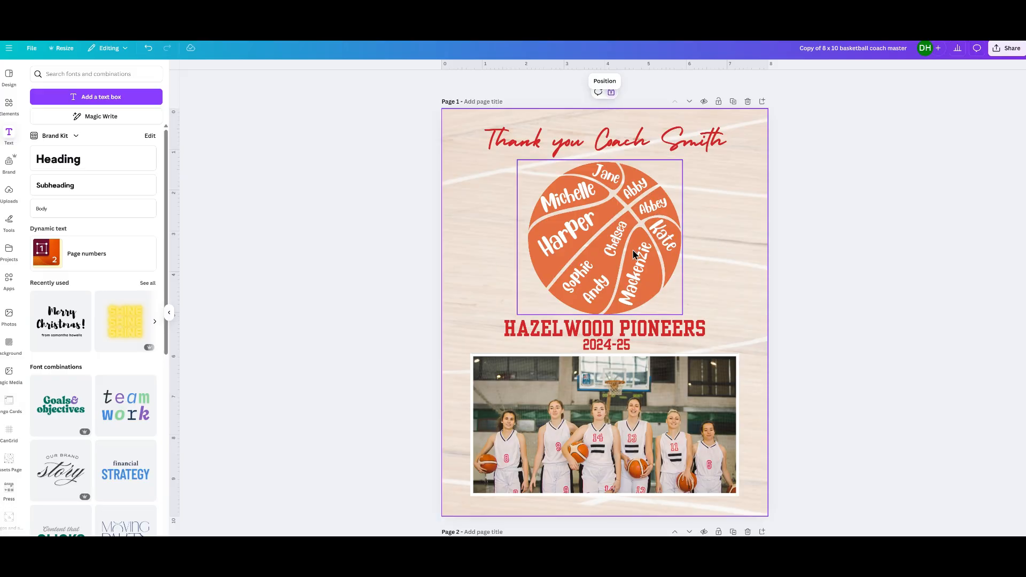
pyautogui.click(559, 178)
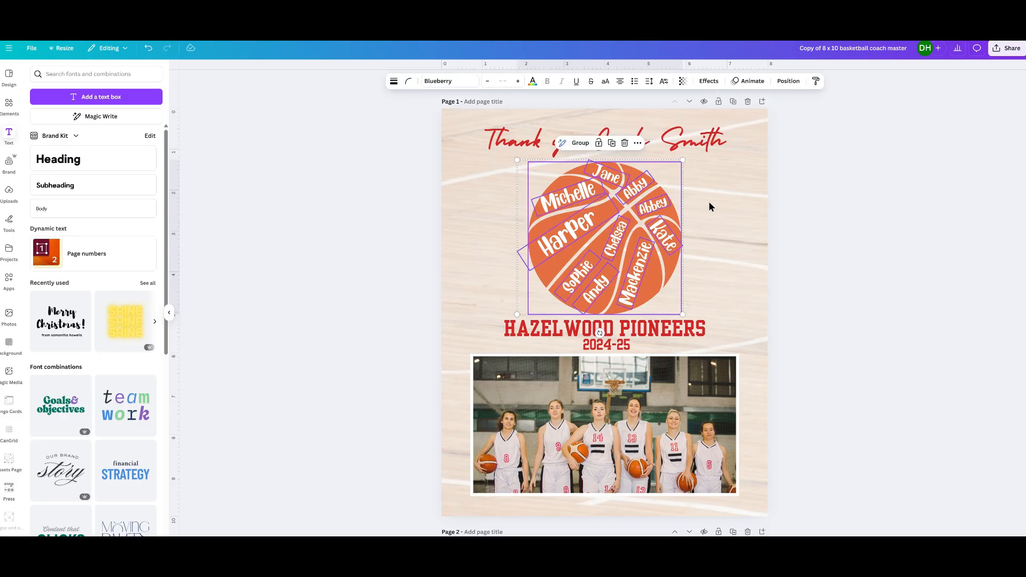
pyautogui.click(738, 236)
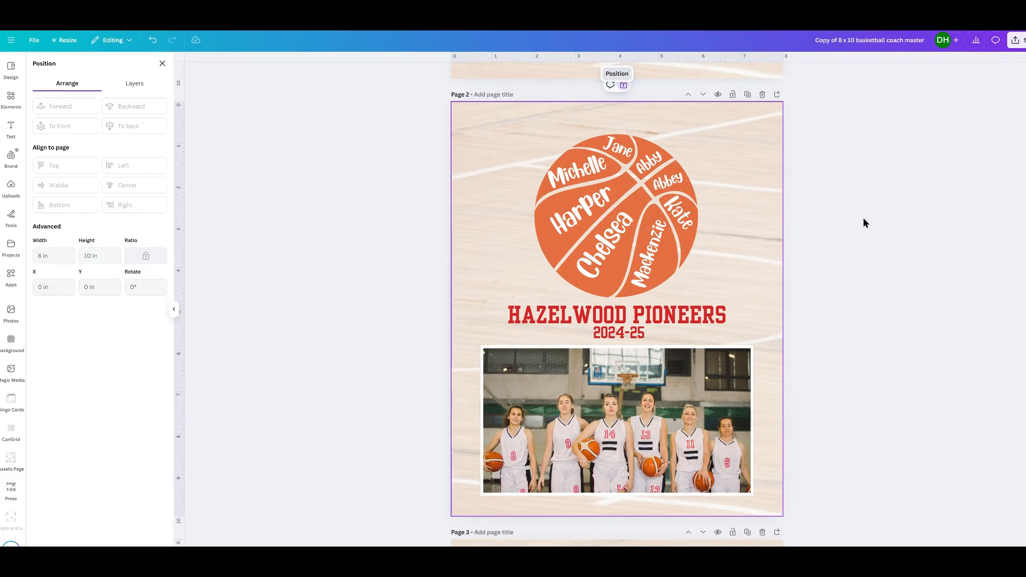
# Step: Open the design's download settings and limit the pages to export to Page 1 only
pyautogui.scroll(-2, 864, 217)
pyautogui.scroll(2, 867, 220)
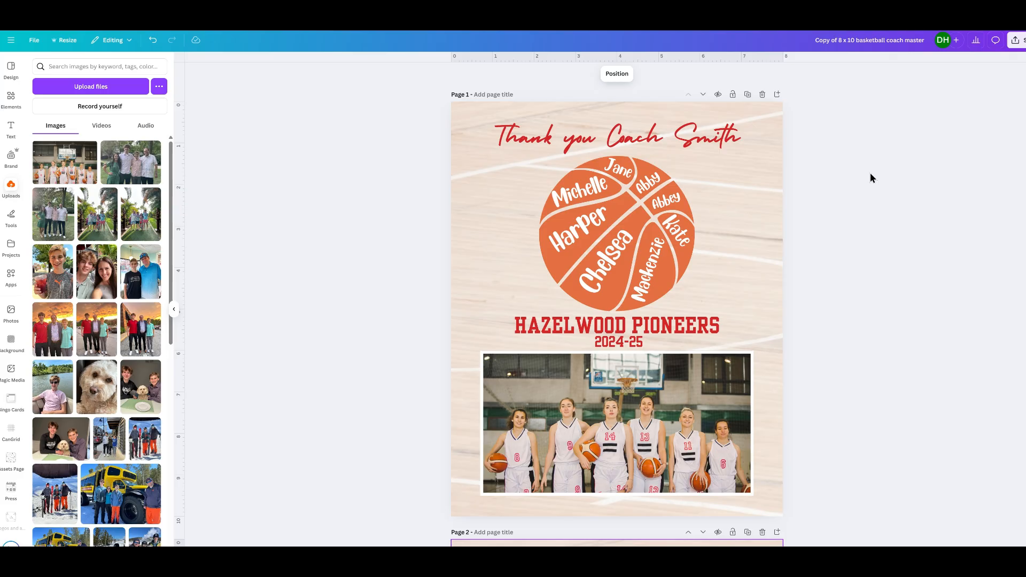
pyautogui.click(1018, 43)
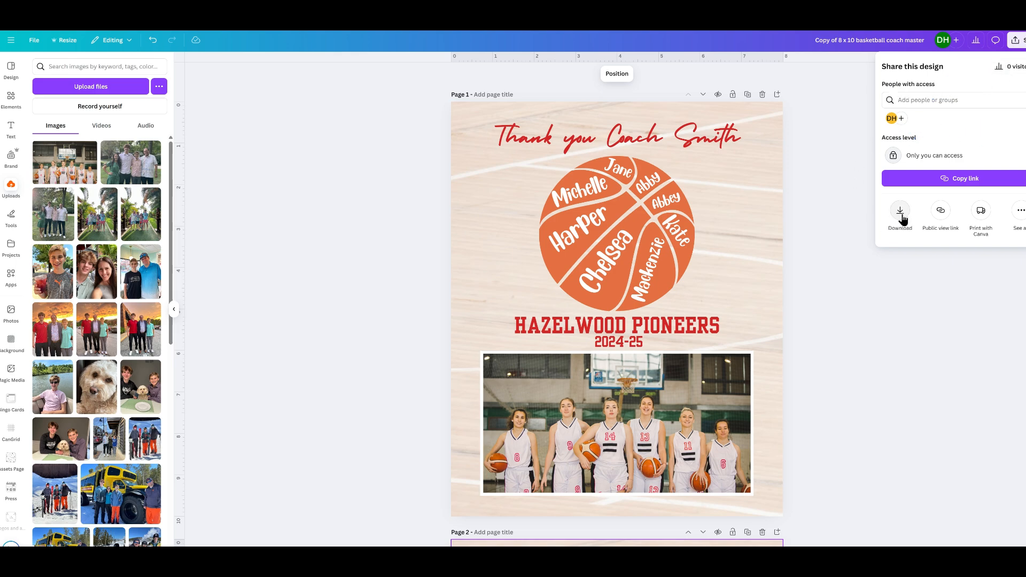
pyautogui.click(900, 214)
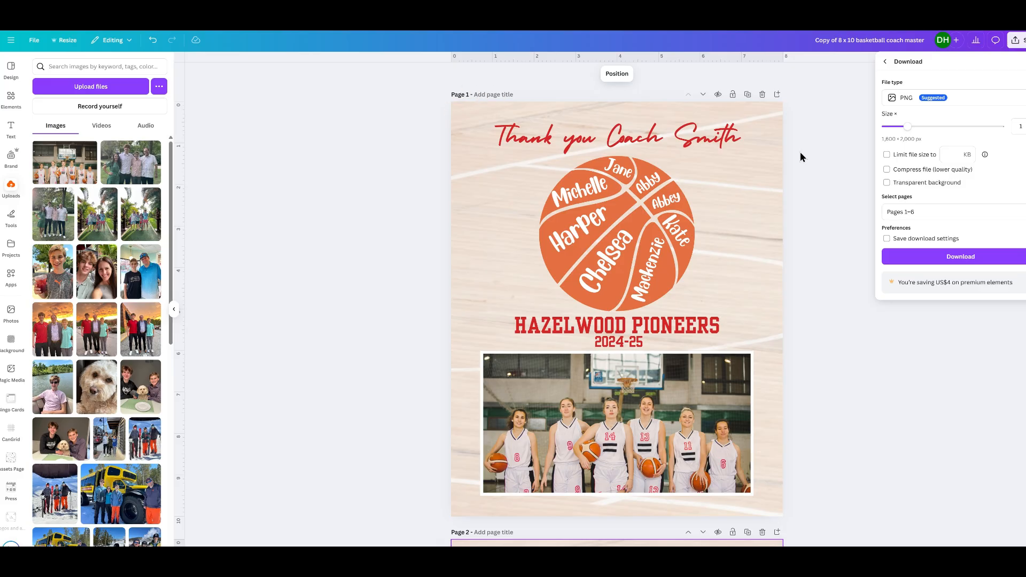
pyautogui.click(1022, 214)
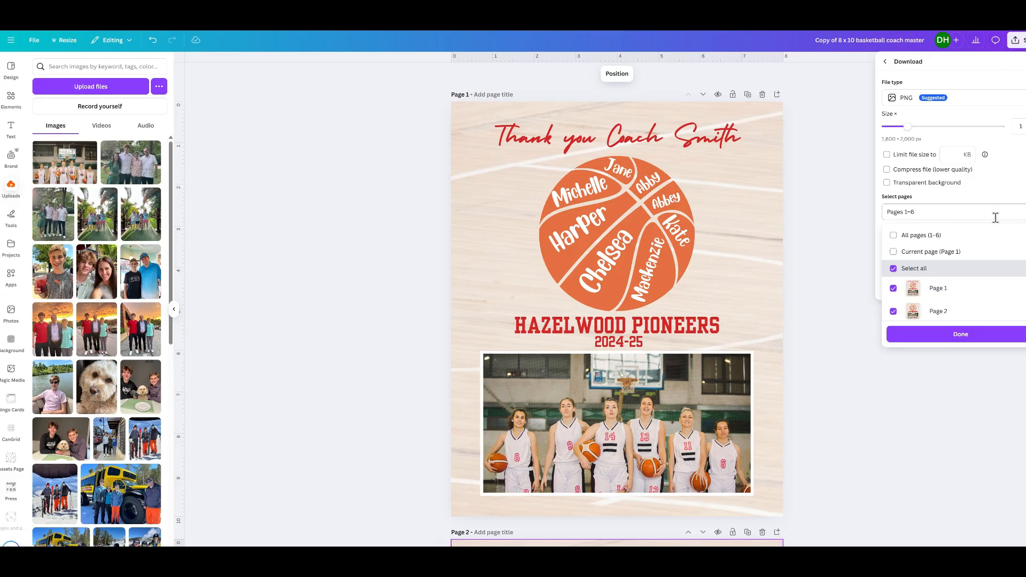
pyautogui.click(893, 269)
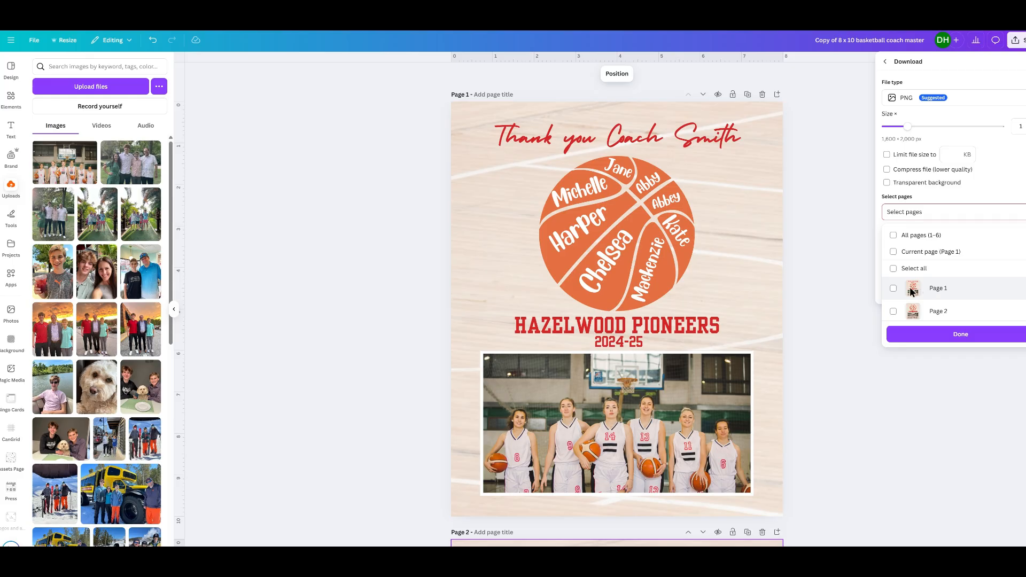
pyautogui.click(893, 288)
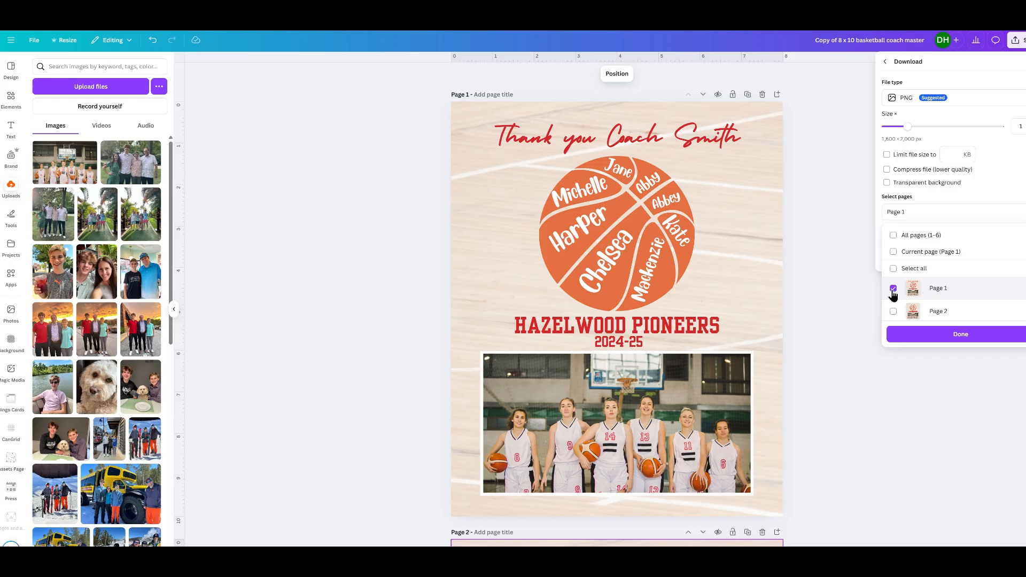
pyautogui.click(947, 335)
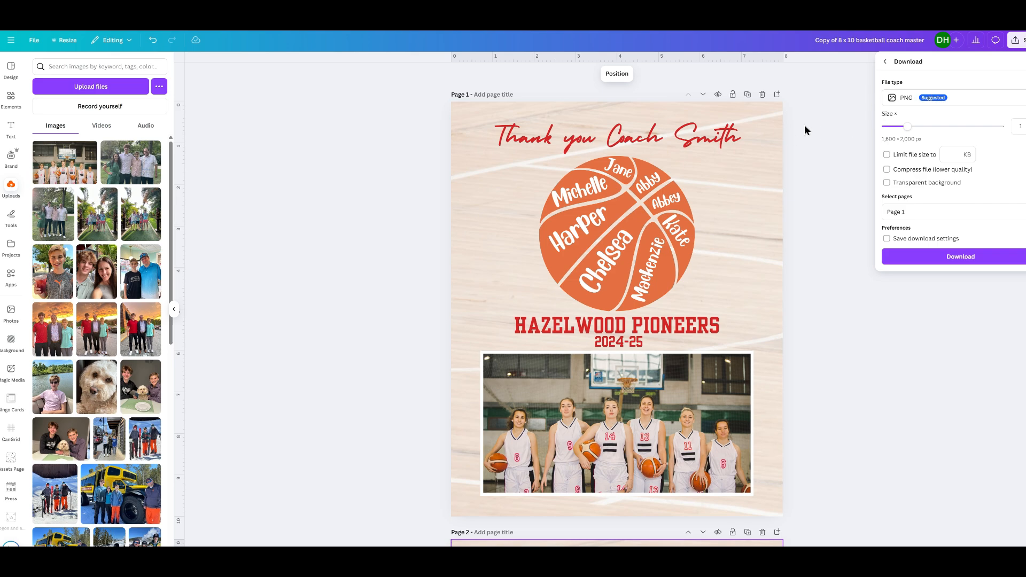
# Step: Try the PDF Print file type for the download and switch back to PNG
pyautogui.click(907, 100)
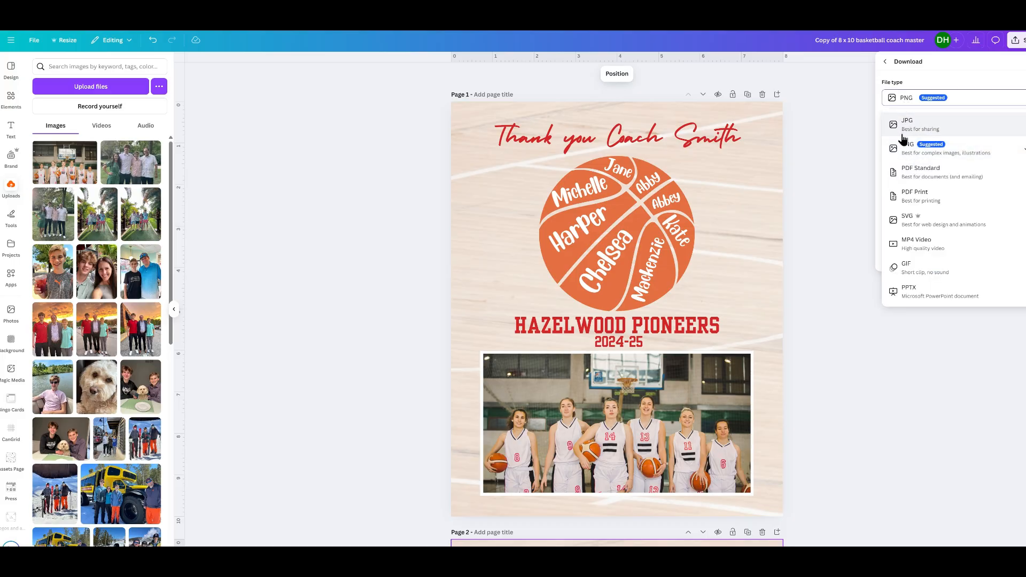
pyautogui.click(916, 198)
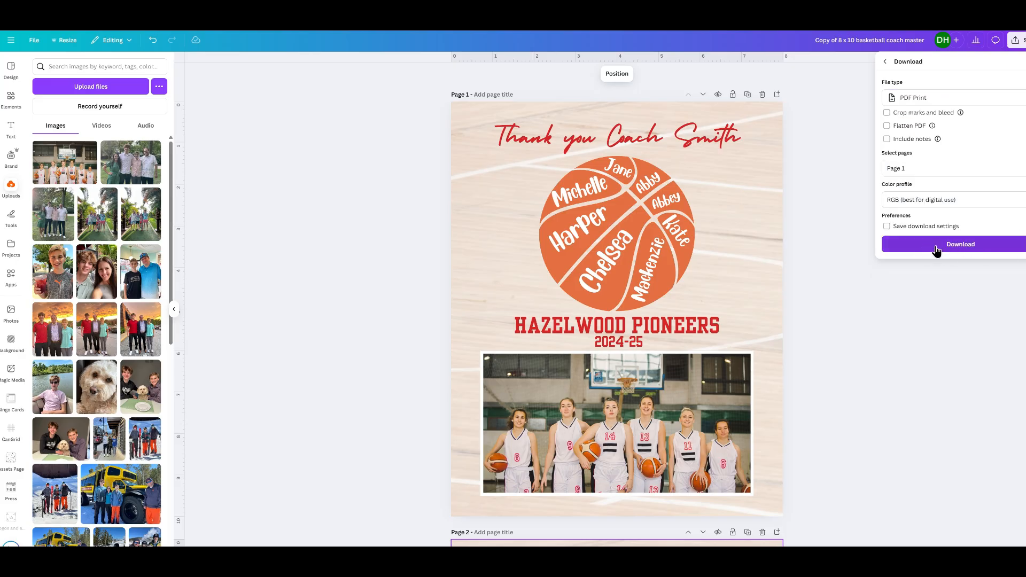
pyautogui.click(918, 99)
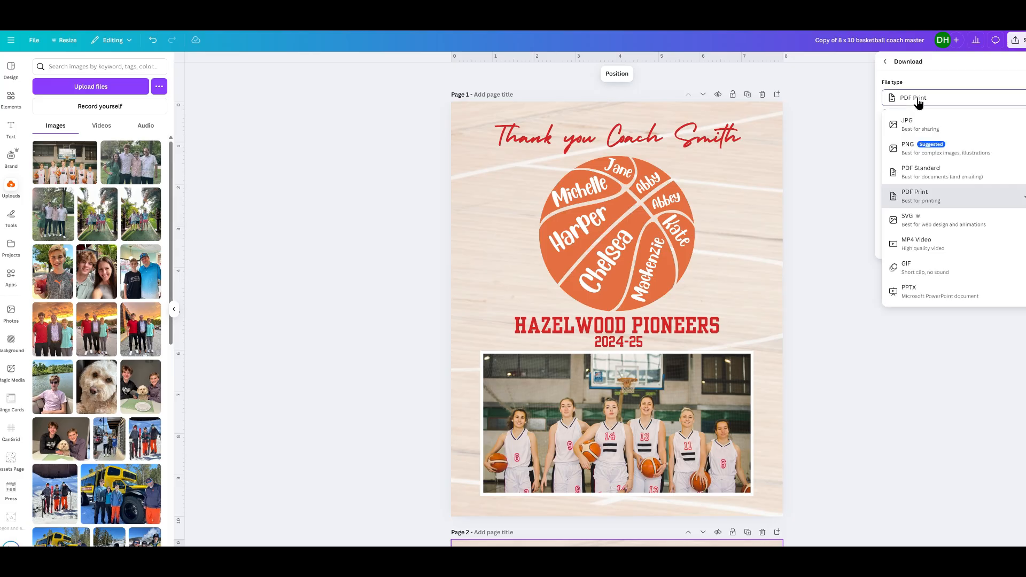
pyautogui.click(913, 149)
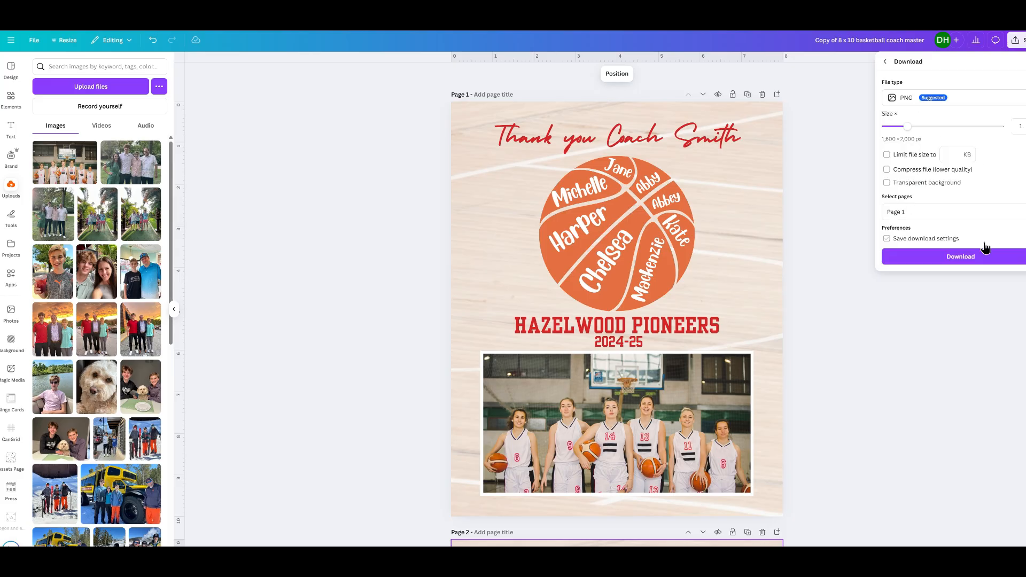
# Step: Download page 1 as a PNG and dismiss the finished download's pop-ups
pyautogui.click(954, 259)
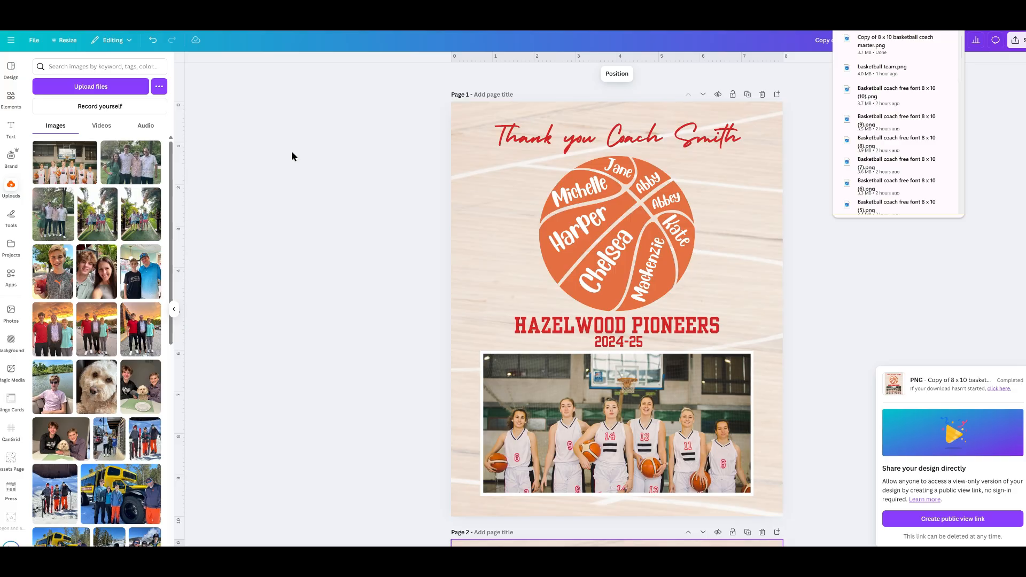
pyautogui.click(823, 271)
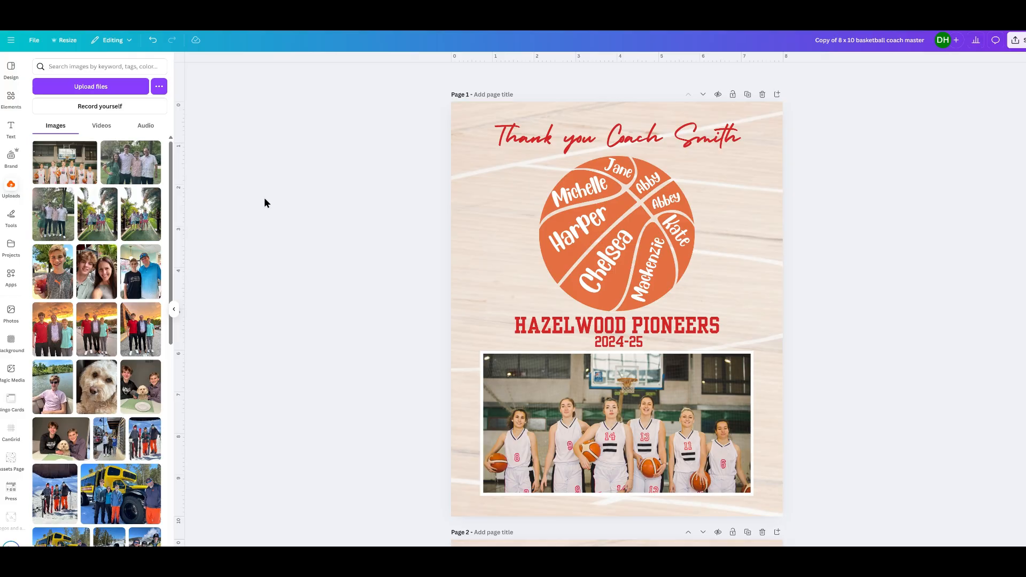